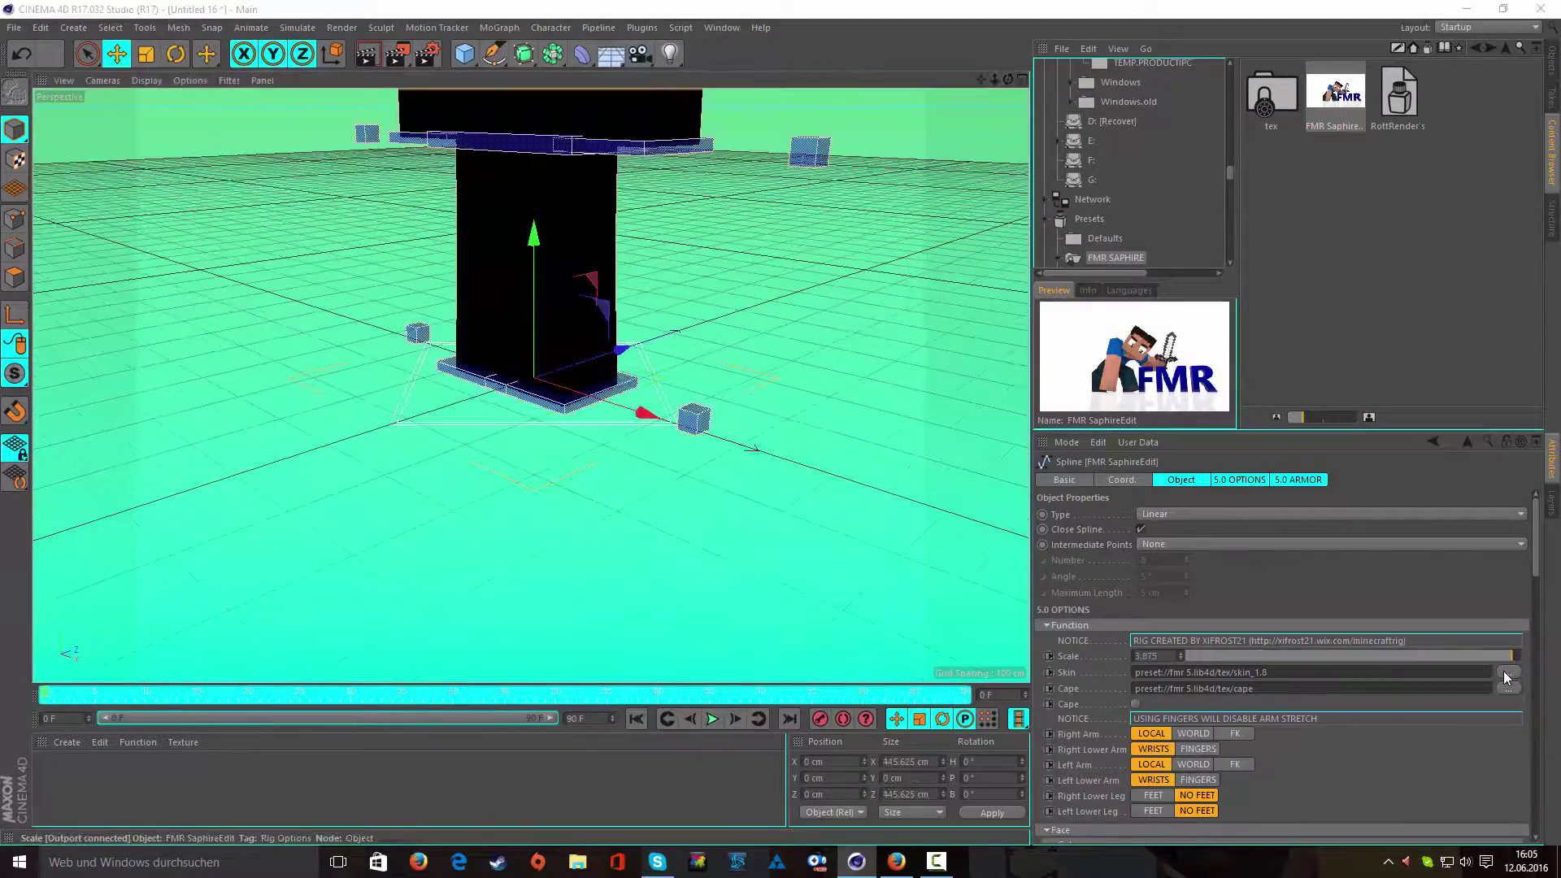
- Load productree.png into the Minecraft rig's Skin field
scroll(582, 258, "down", 2)
scroll(582, 259, "down", 3)
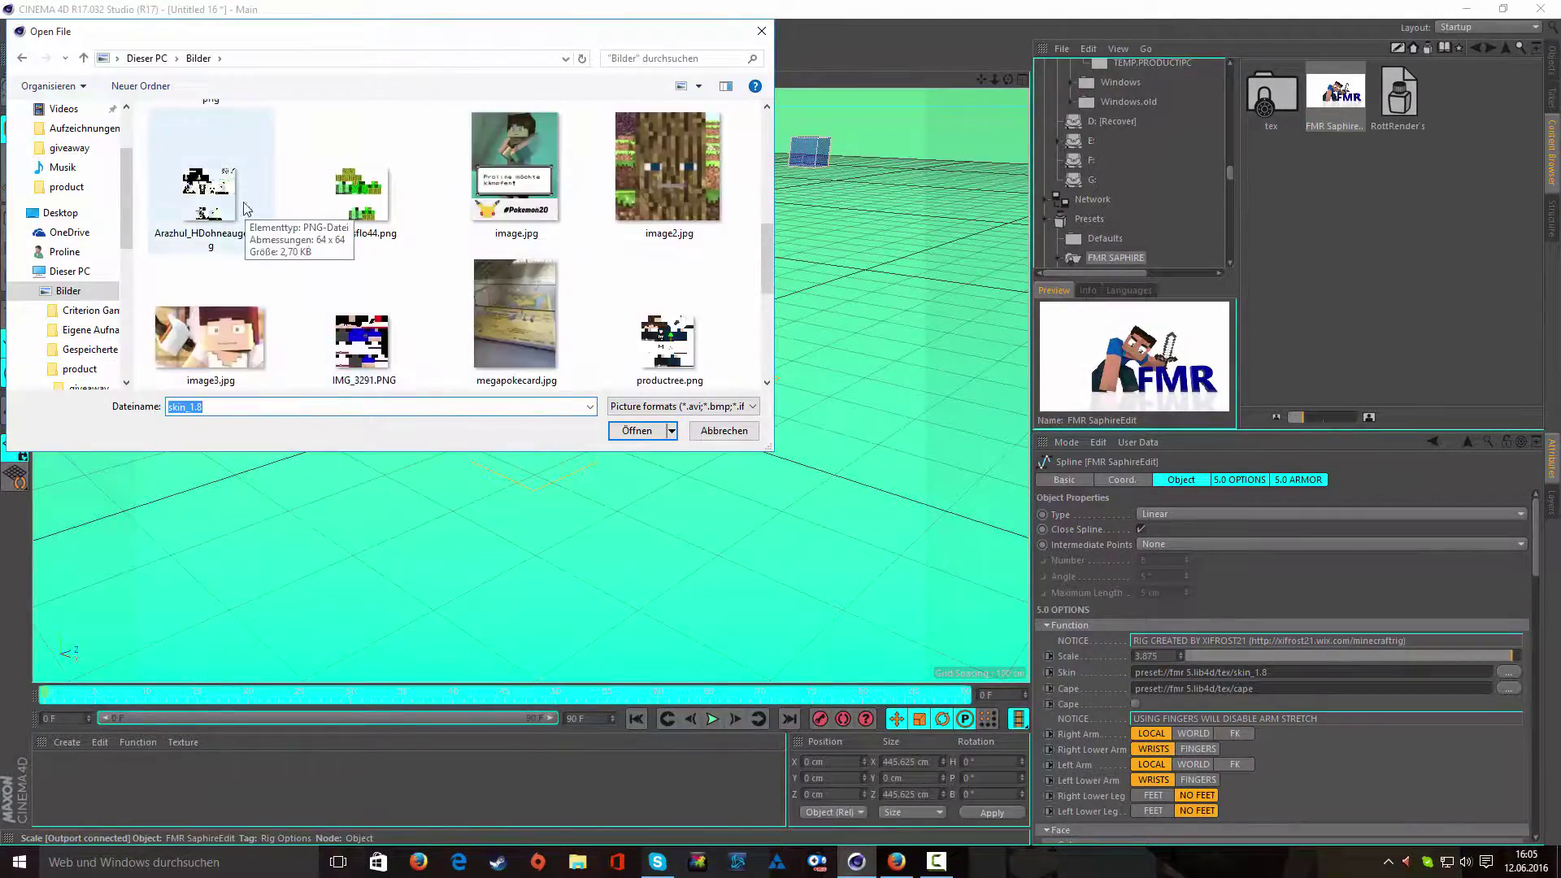
scroll(515, 275, "down", 2)
scroll(516, 275, "up", 1)
left_click(662, 158)
double_click(662, 159)
- Set the rig Scale back to 1 and enable the Hat/Second Layer
left_click_drag(1180, 657, 1177, 658)
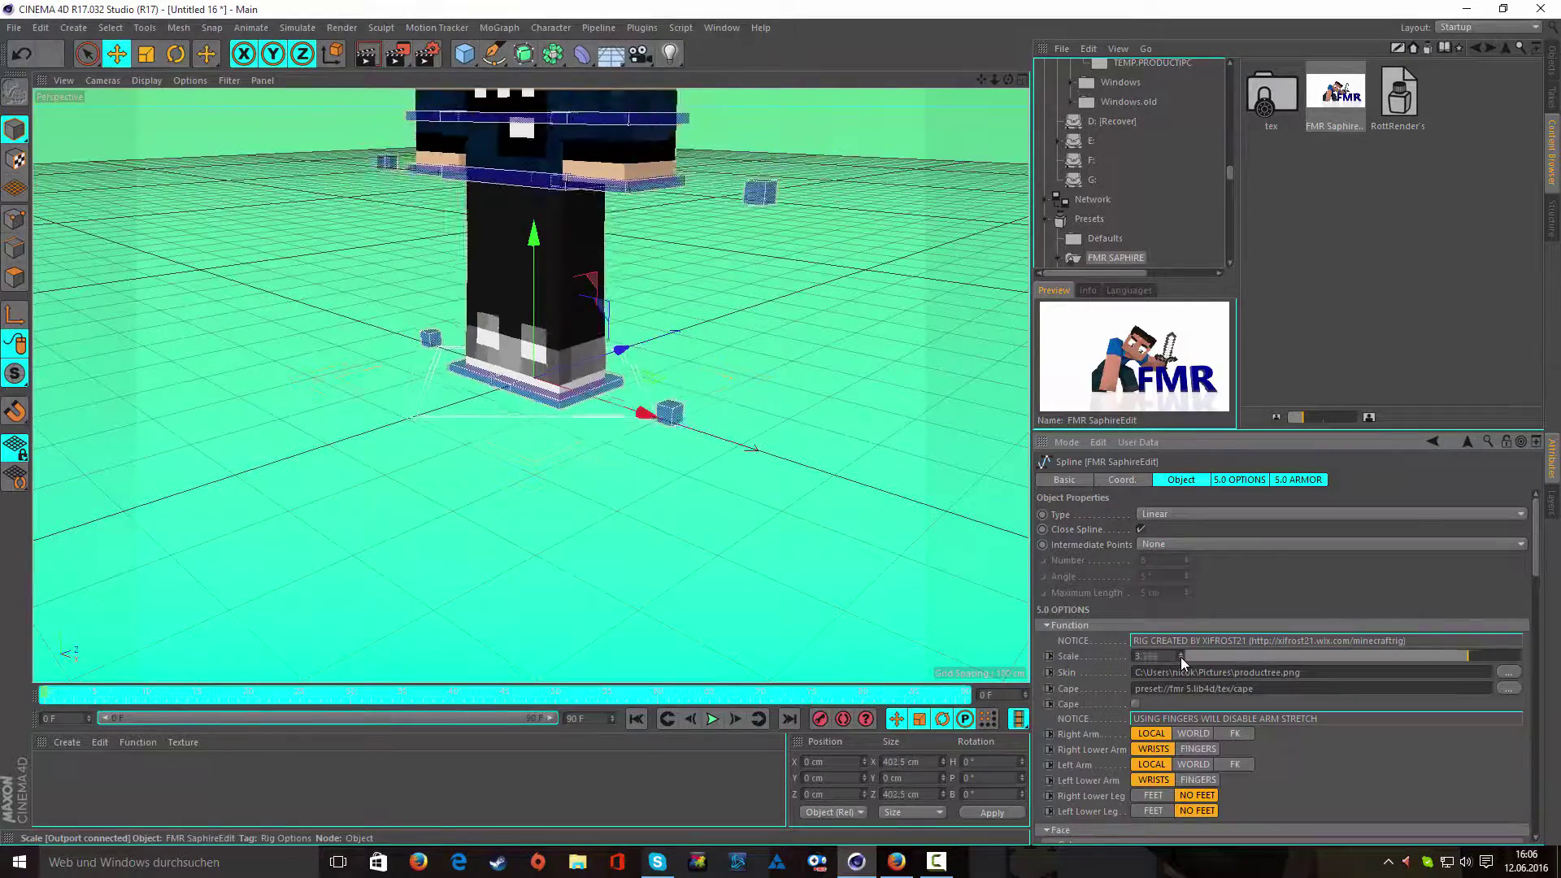
scroll(1276, 734, "down", 5)
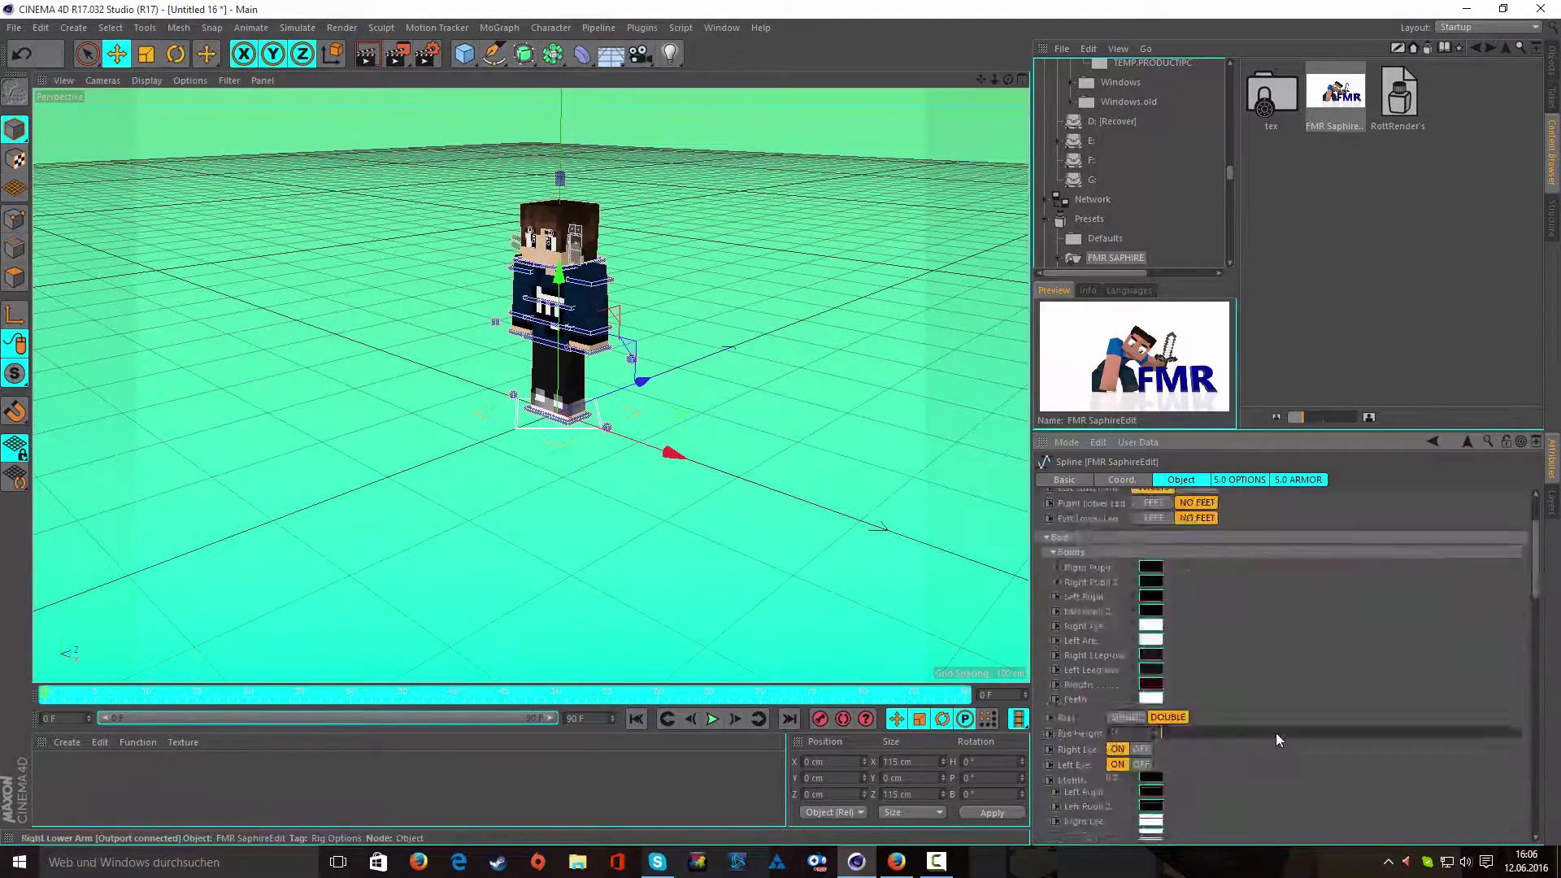
left_click(1138, 613)
scroll(796, 436, "up", 5)
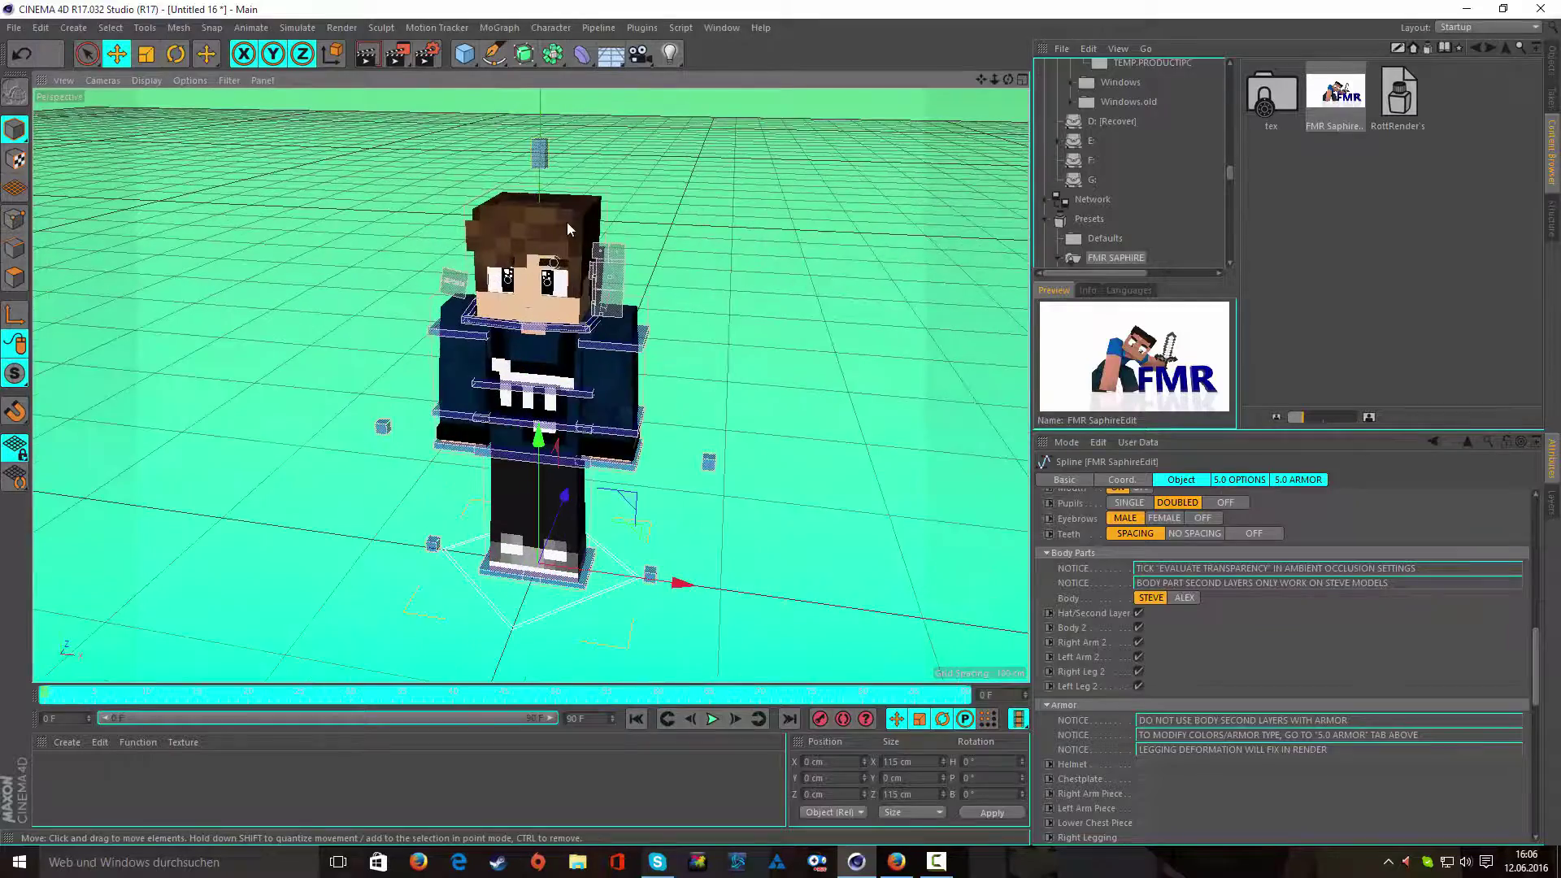
- Move the detached blocky piece to the character's right
left_click(1550, 500)
left_click_drag(460, 248, 840, 281)
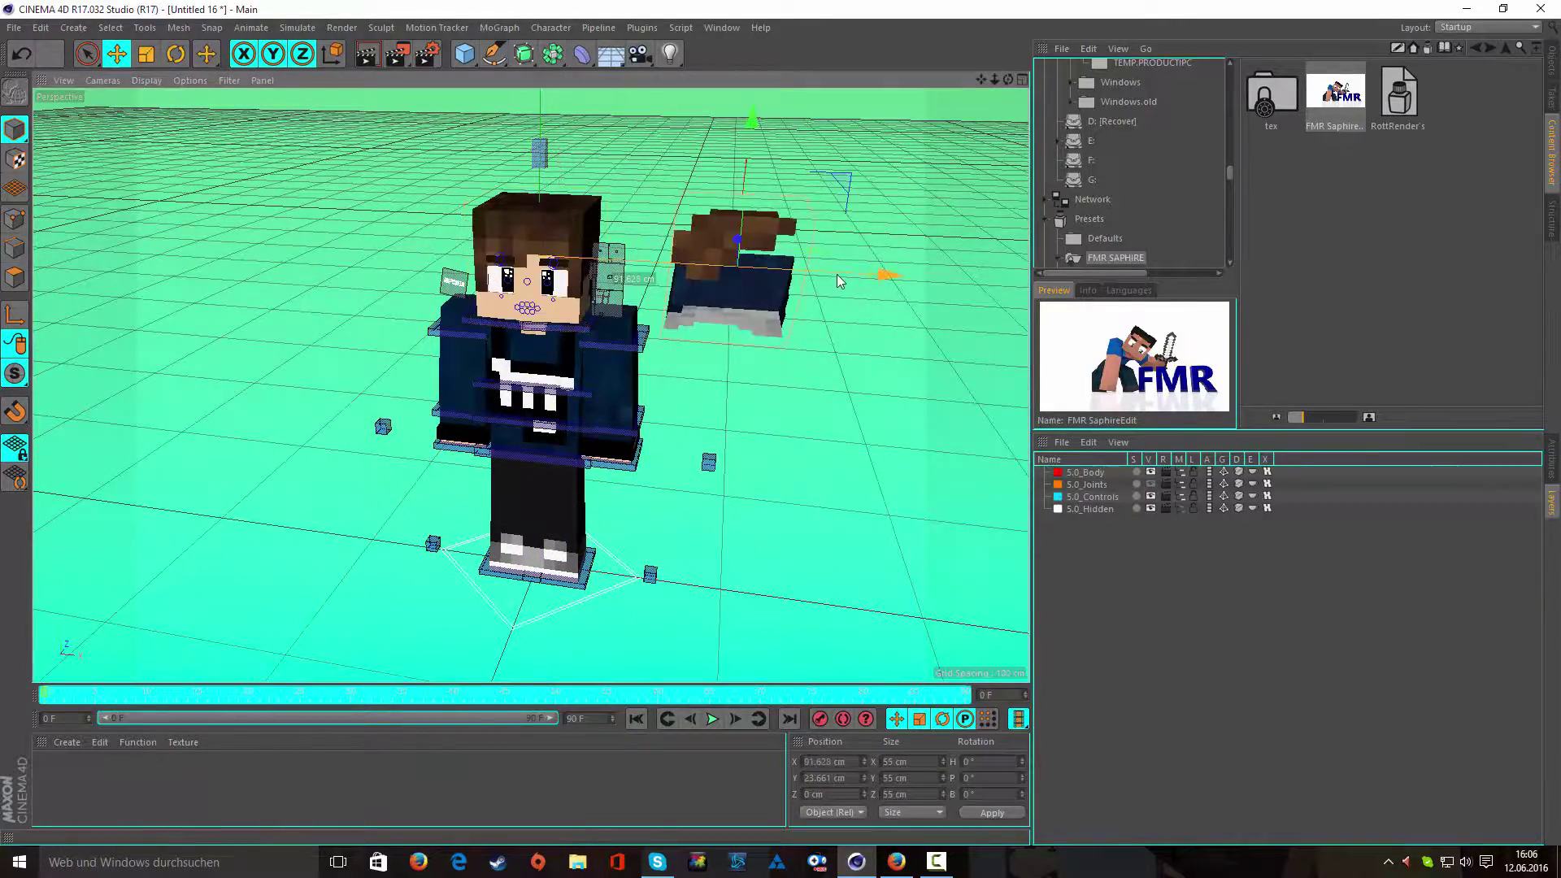
left_click(15, 276)
- Select several faces on the back of the detached piece
mouse_move(488, 407)
left_mouse_down("alt")
mouse_move(344, 471)
mouse_move(443, 440)
left_mouse_up("alt")
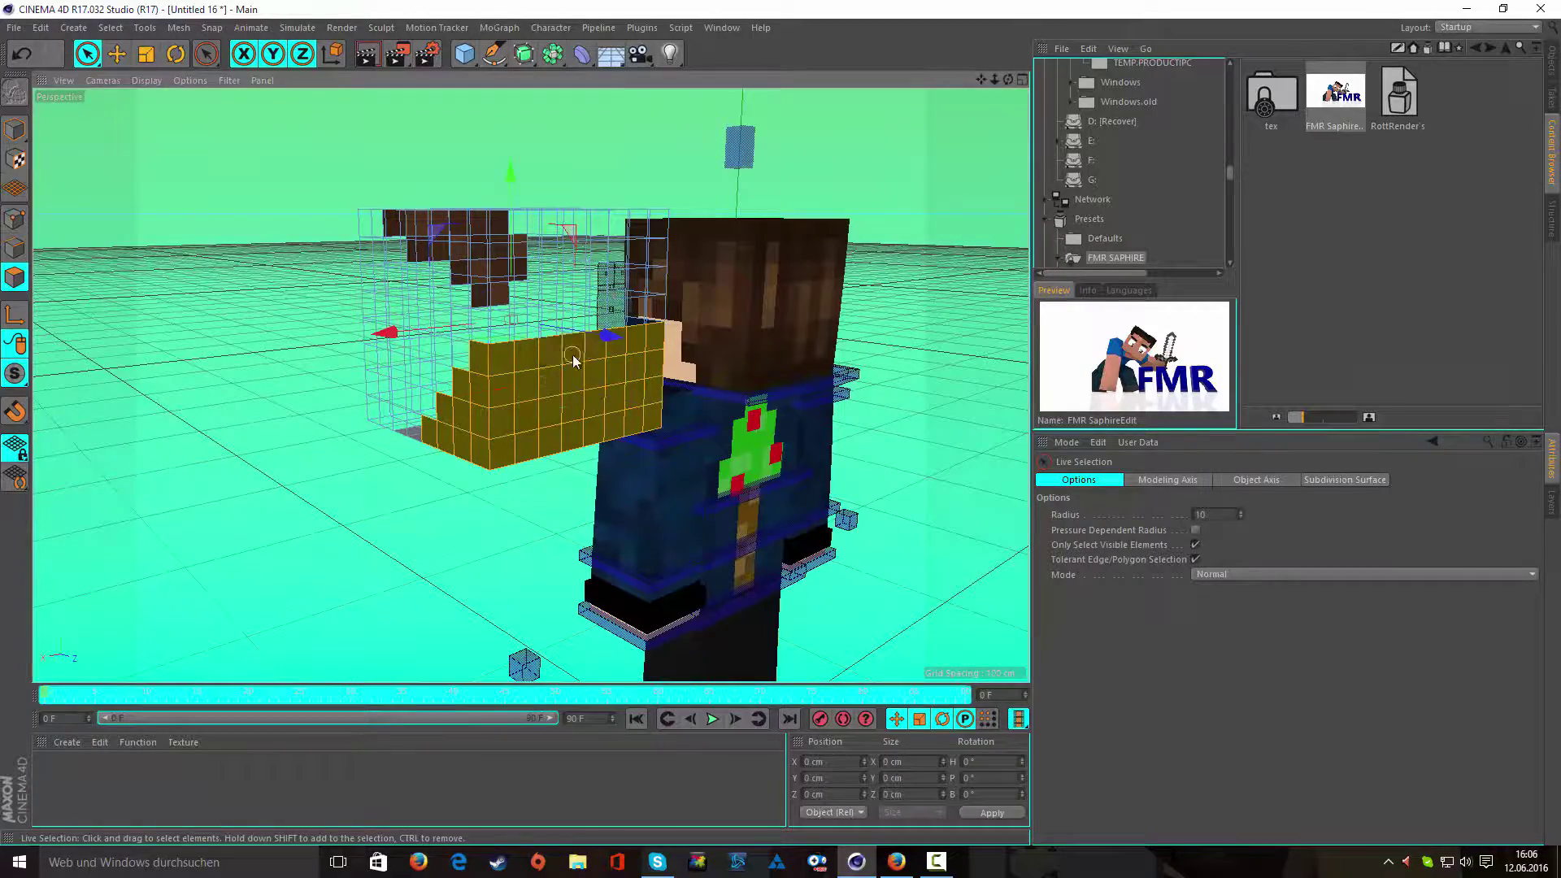
left_click(573, 360)
left_click(1167, 480, "shift")
left_click(1256, 479, "shift")
left_click(1345, 480, "shift")
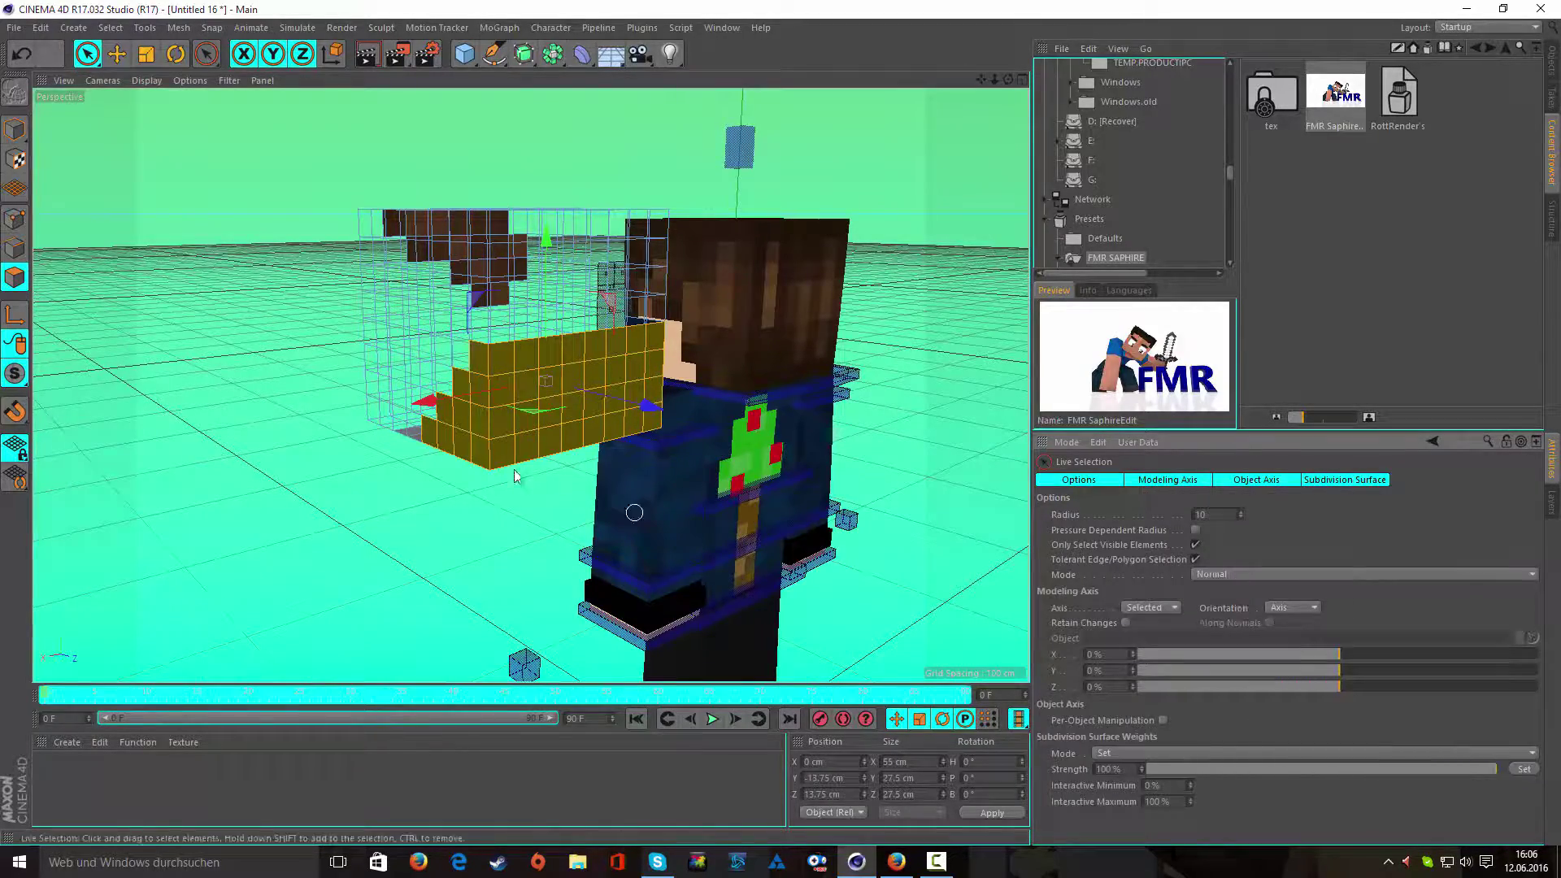
left_click_drag(515, 476, 598, 339, "alt")
left_click_drag(537, 431, 459, 297, "alt")
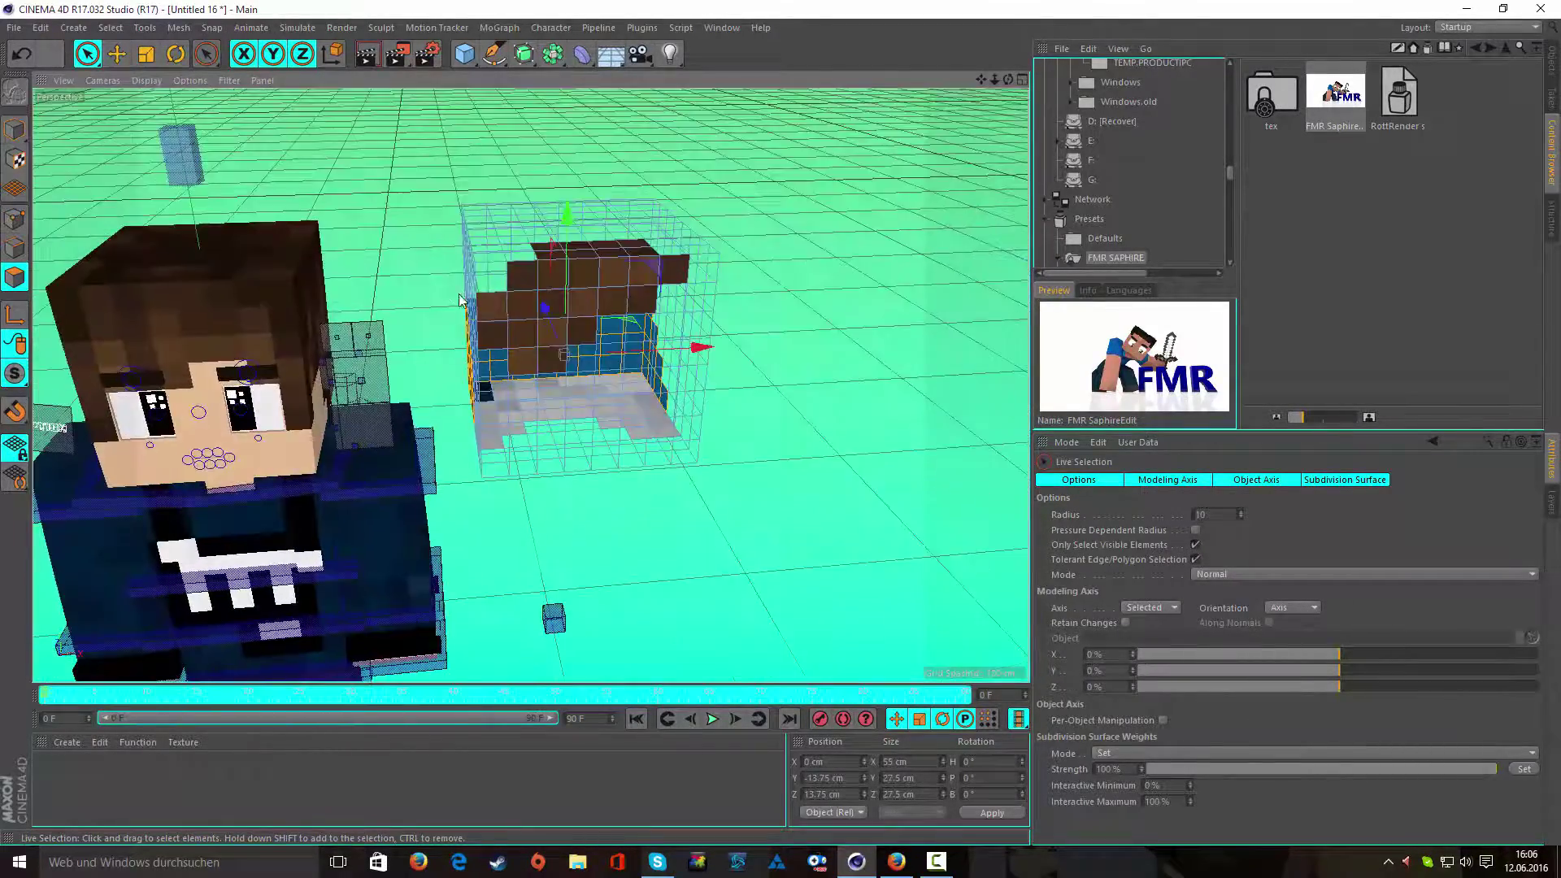
left_click_drag(827, 407, 538, 197, "alt")
- Extrude the selected faces outward with an 8 cm offset
right_click(538, 197)
left_click(611, 452)
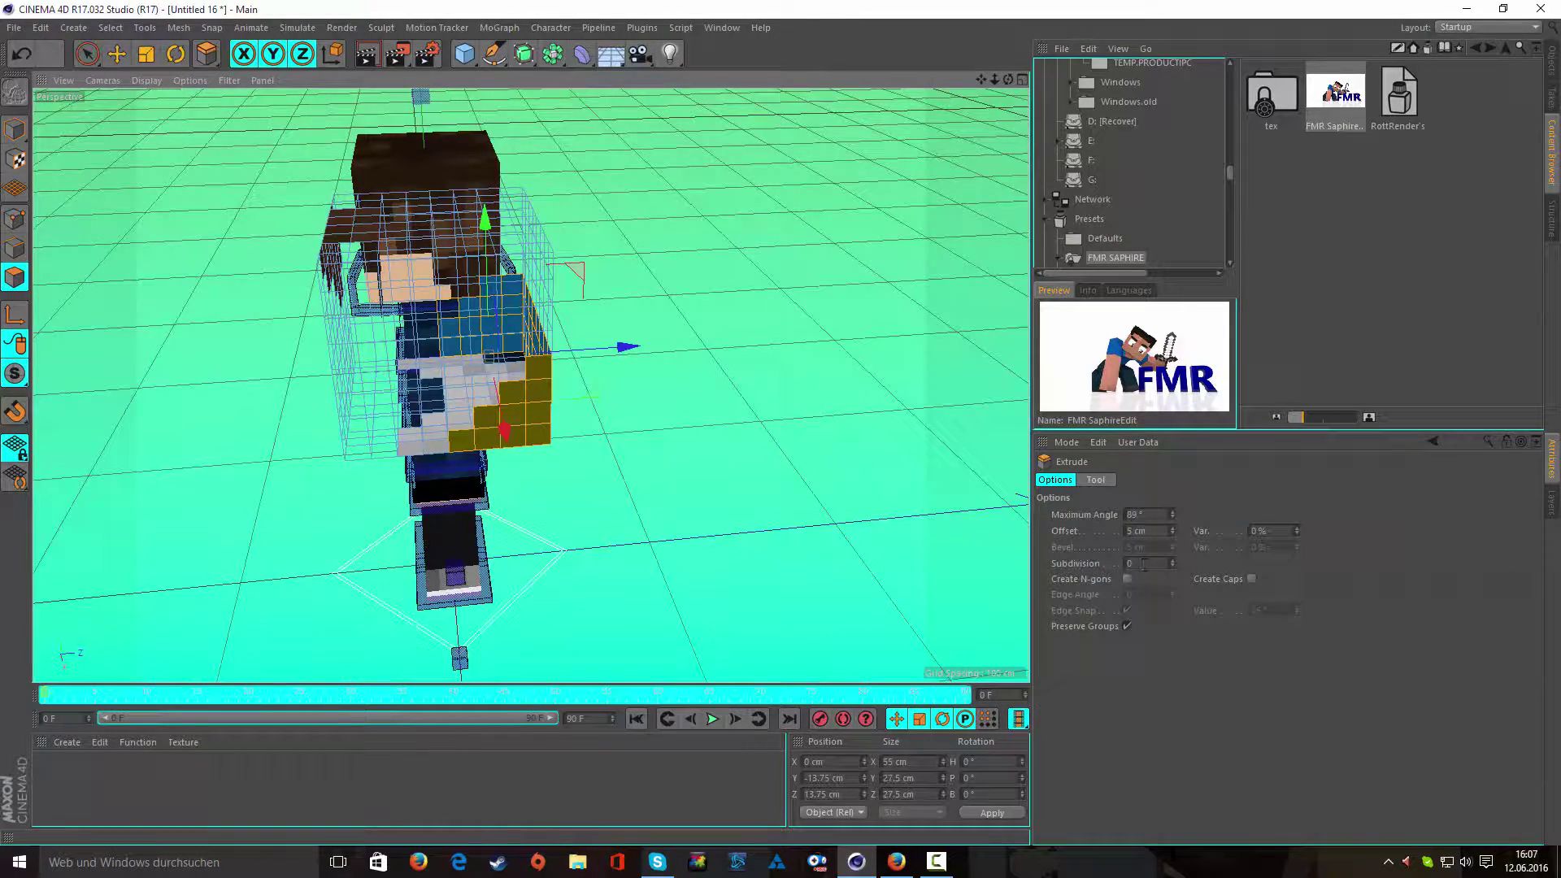
double_click(1139, 563)
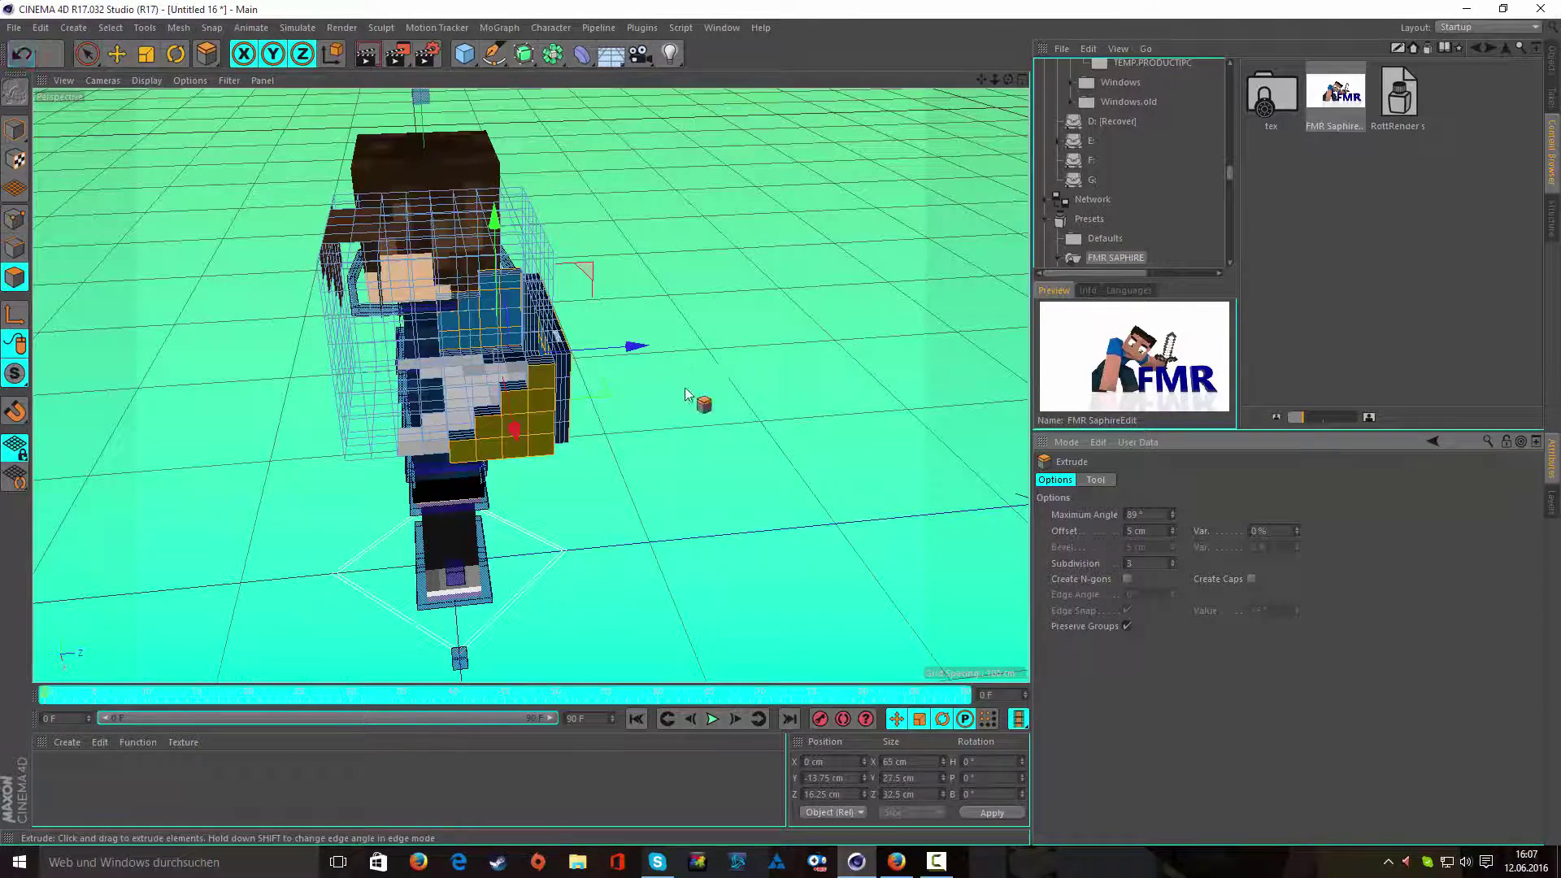
key("ctrl+z")
type("8")
key("Return")
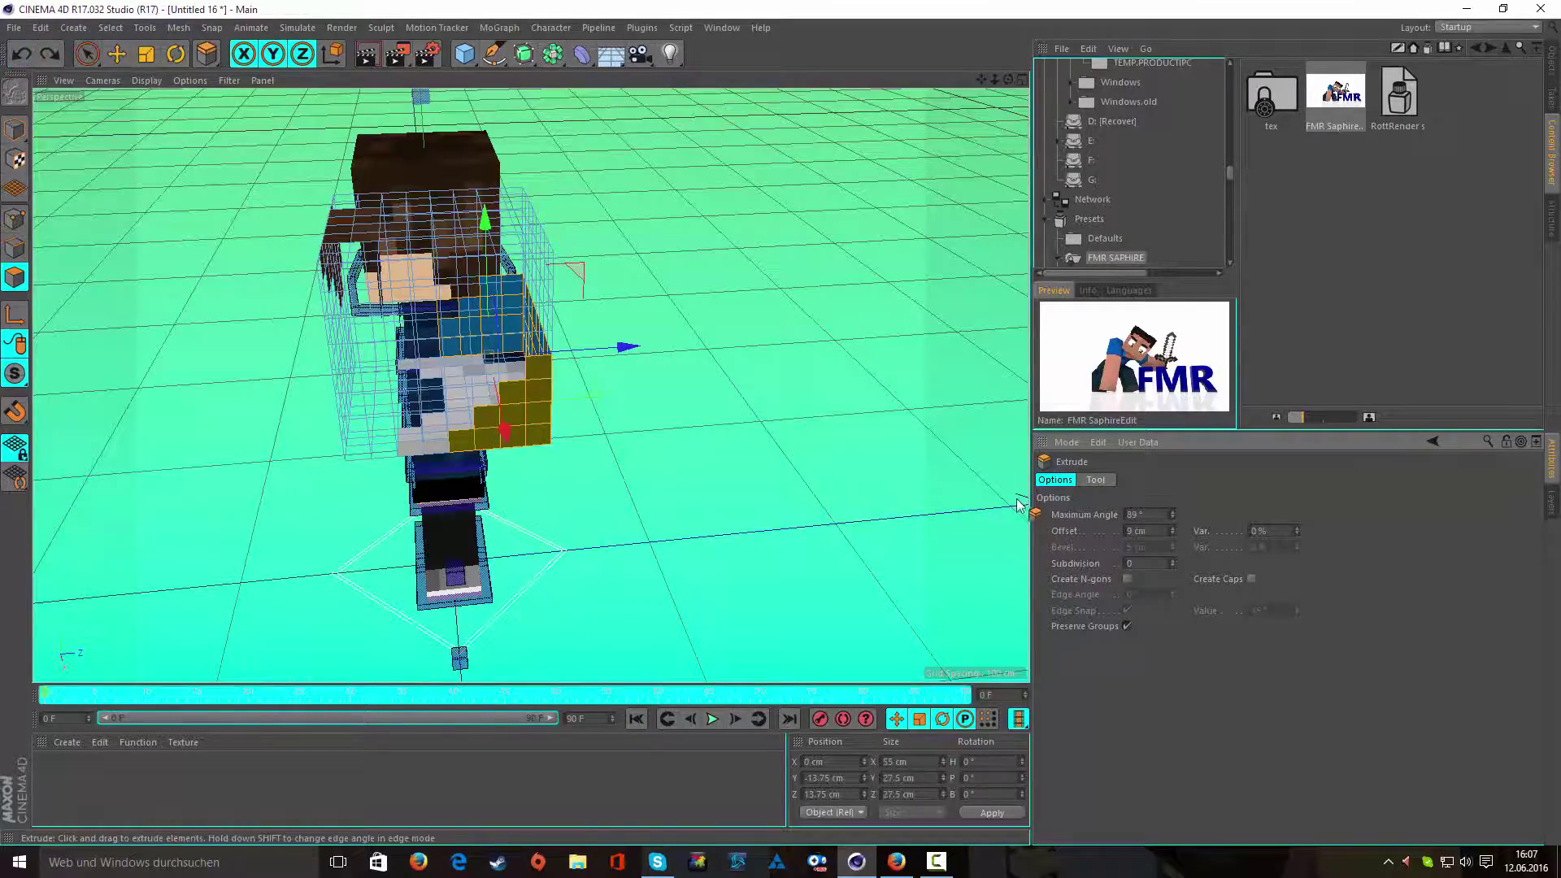
- Select a face on the new stepped wall and inspect it from another side
left_click(87, 54)
scroll(547, 385, "up", 3)
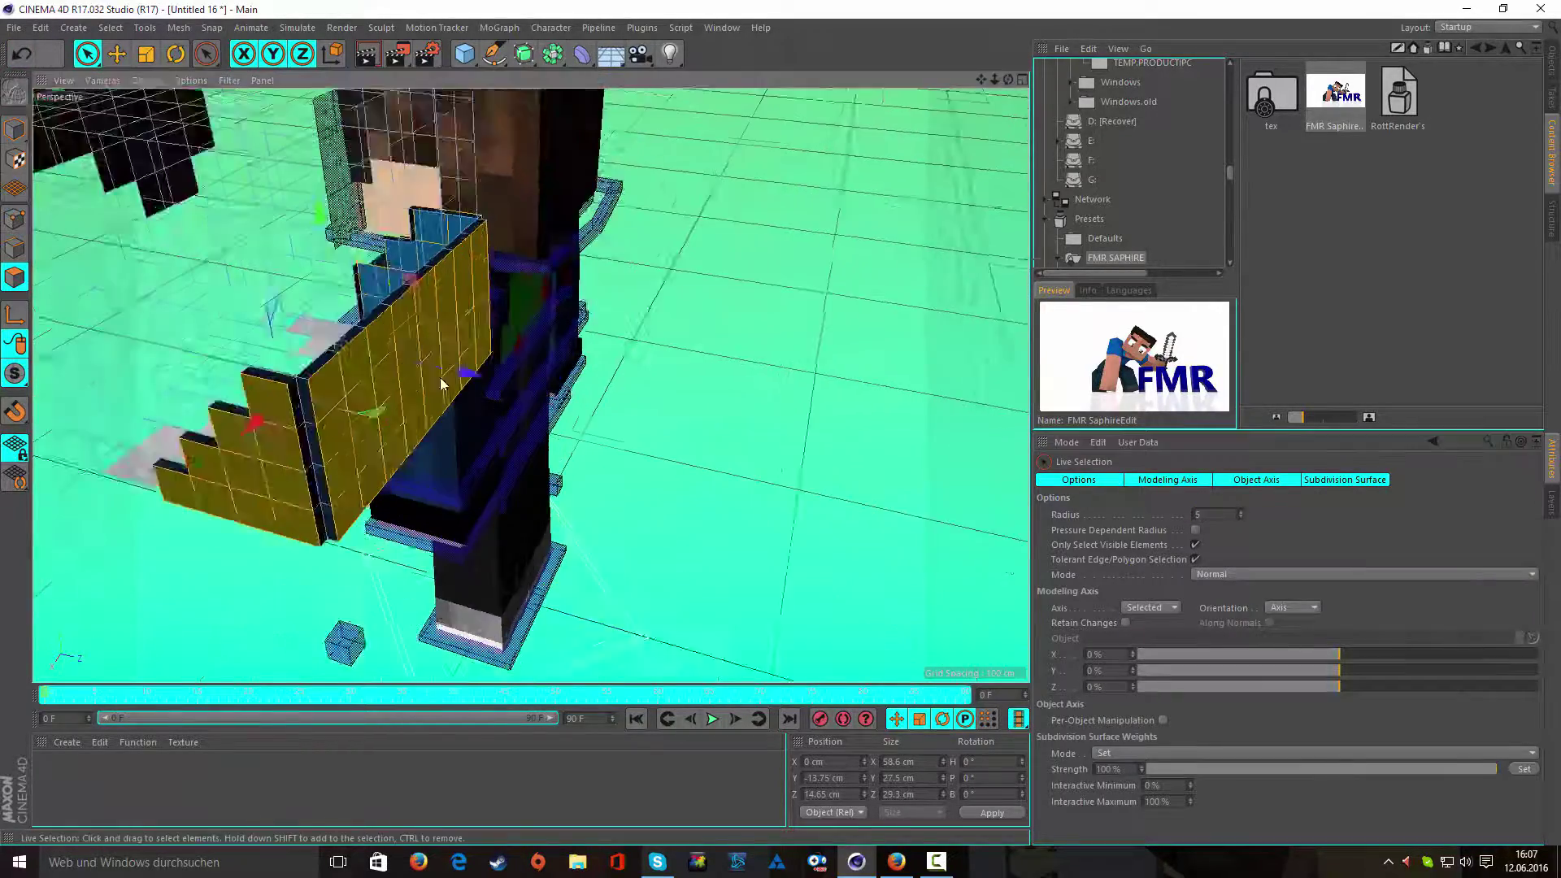
scroll(547, 385, "up", 3)
scroll(547, 385, "up", 2)
left_click(544, 366)
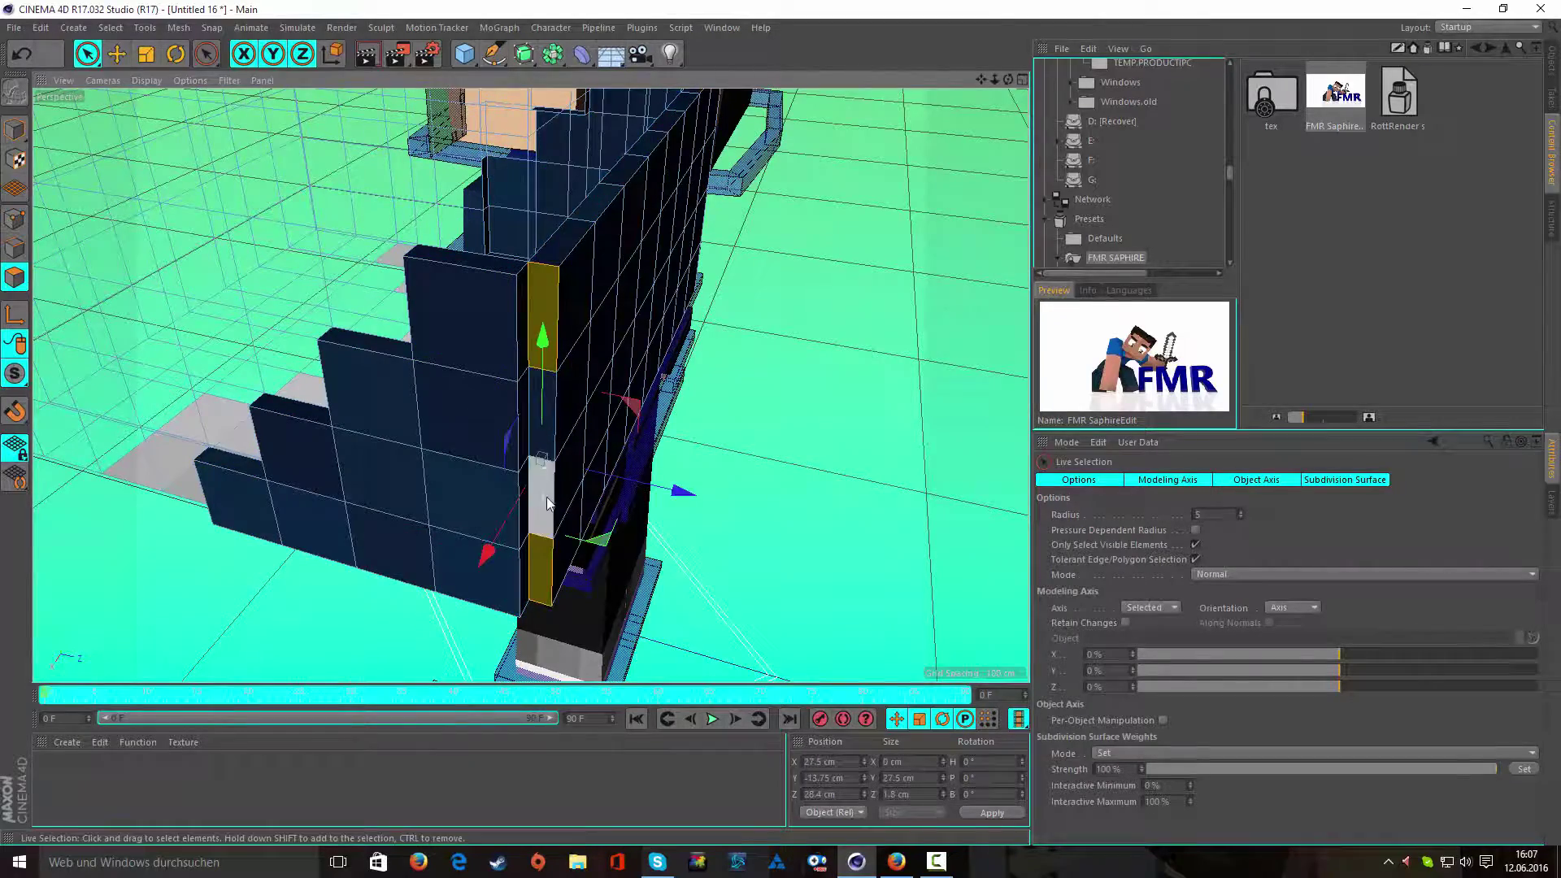
left_click_drag(821, 401, 534, 439, "alt")
- Extrude the vertical strip of faces on the brown piece
left_click_drag(535, 343, 536, 191, "shift")
right_click(536, 191)
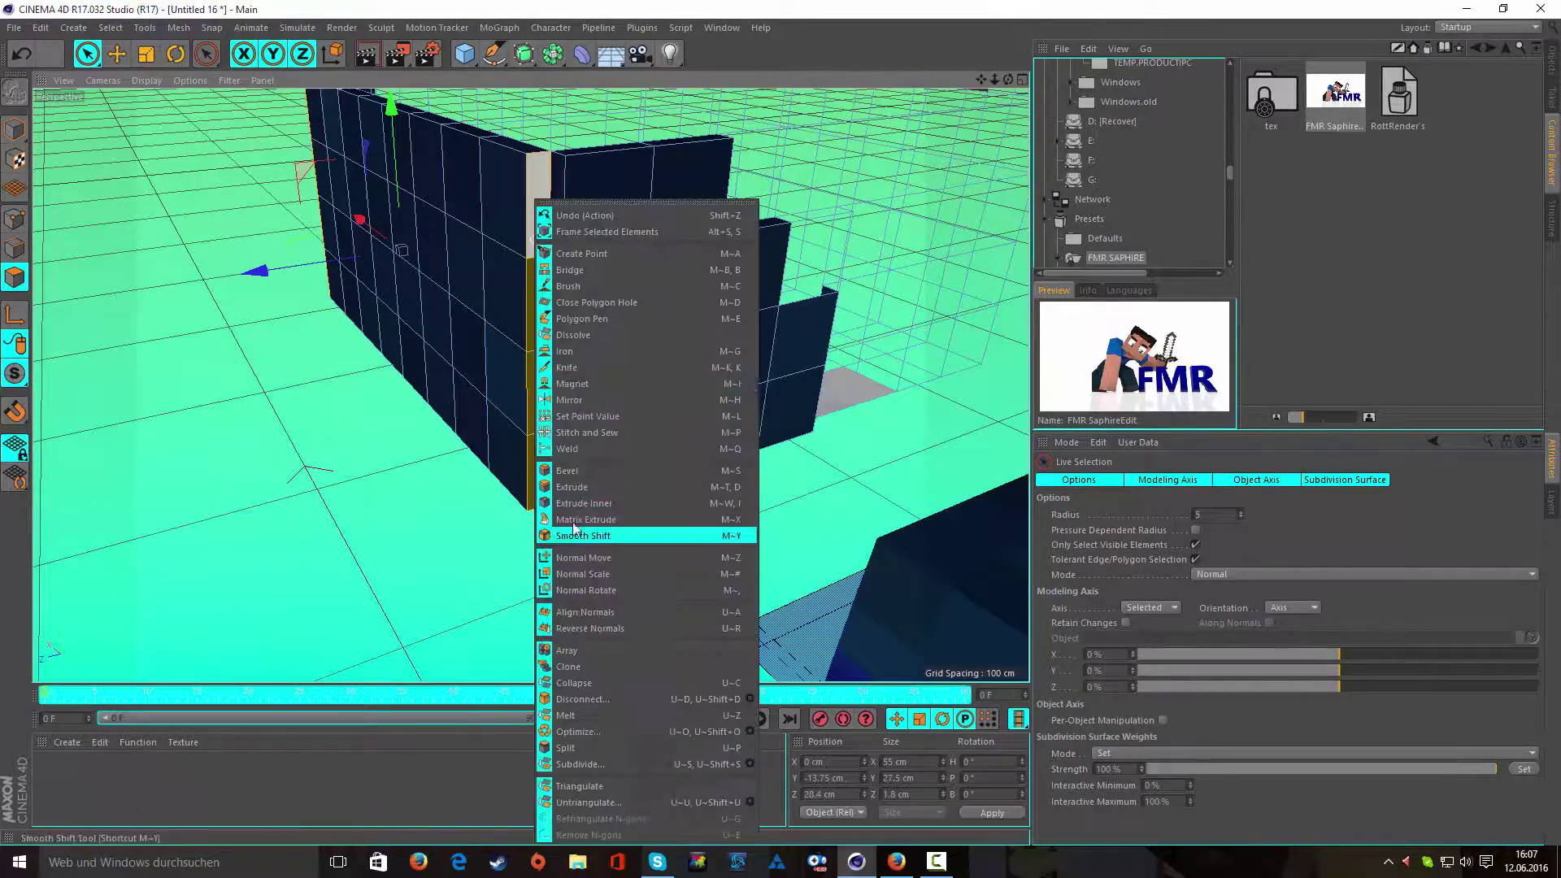
left_click(642, 532)
mouse_move(537, 366)
left_mouse_down("alt")
mouse_move(325, 407)
mouse_move(244, 488)
mouse_move(108, 520)
left_mouse_up("alt")
key("space")
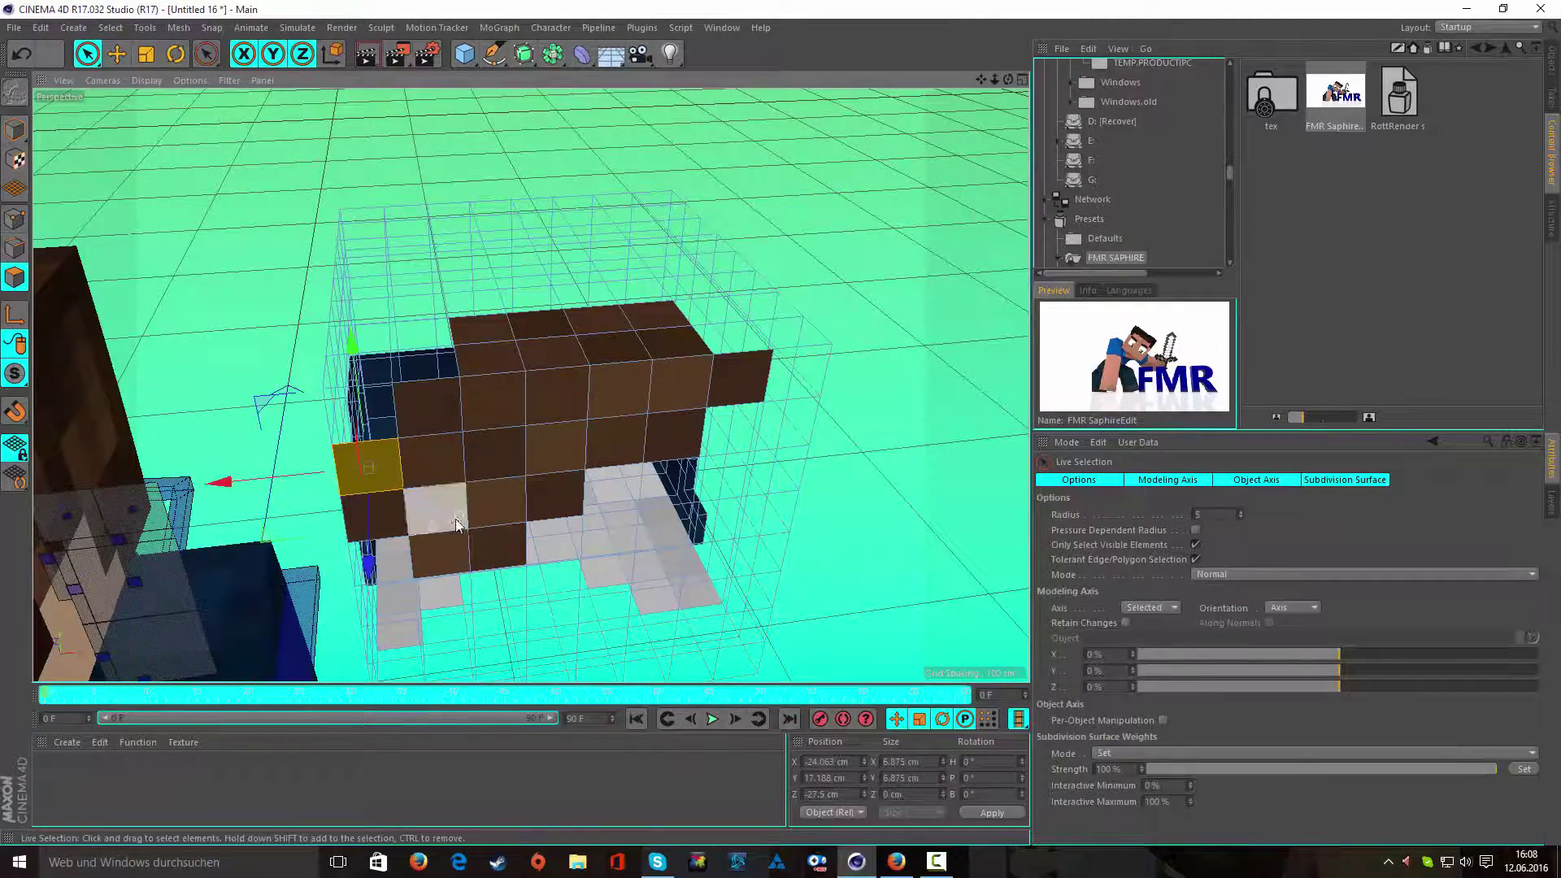
- Bevel the front faces twice, the second time by about 0.866 cm
mouse_move(432, 498)
left_mouse_down("shift")
mouse_move(498, 436)
mouse_move(457, 456)
left_mouse_up("shift")
right_click(455, 431)
left_click(488, 429)
key("space")
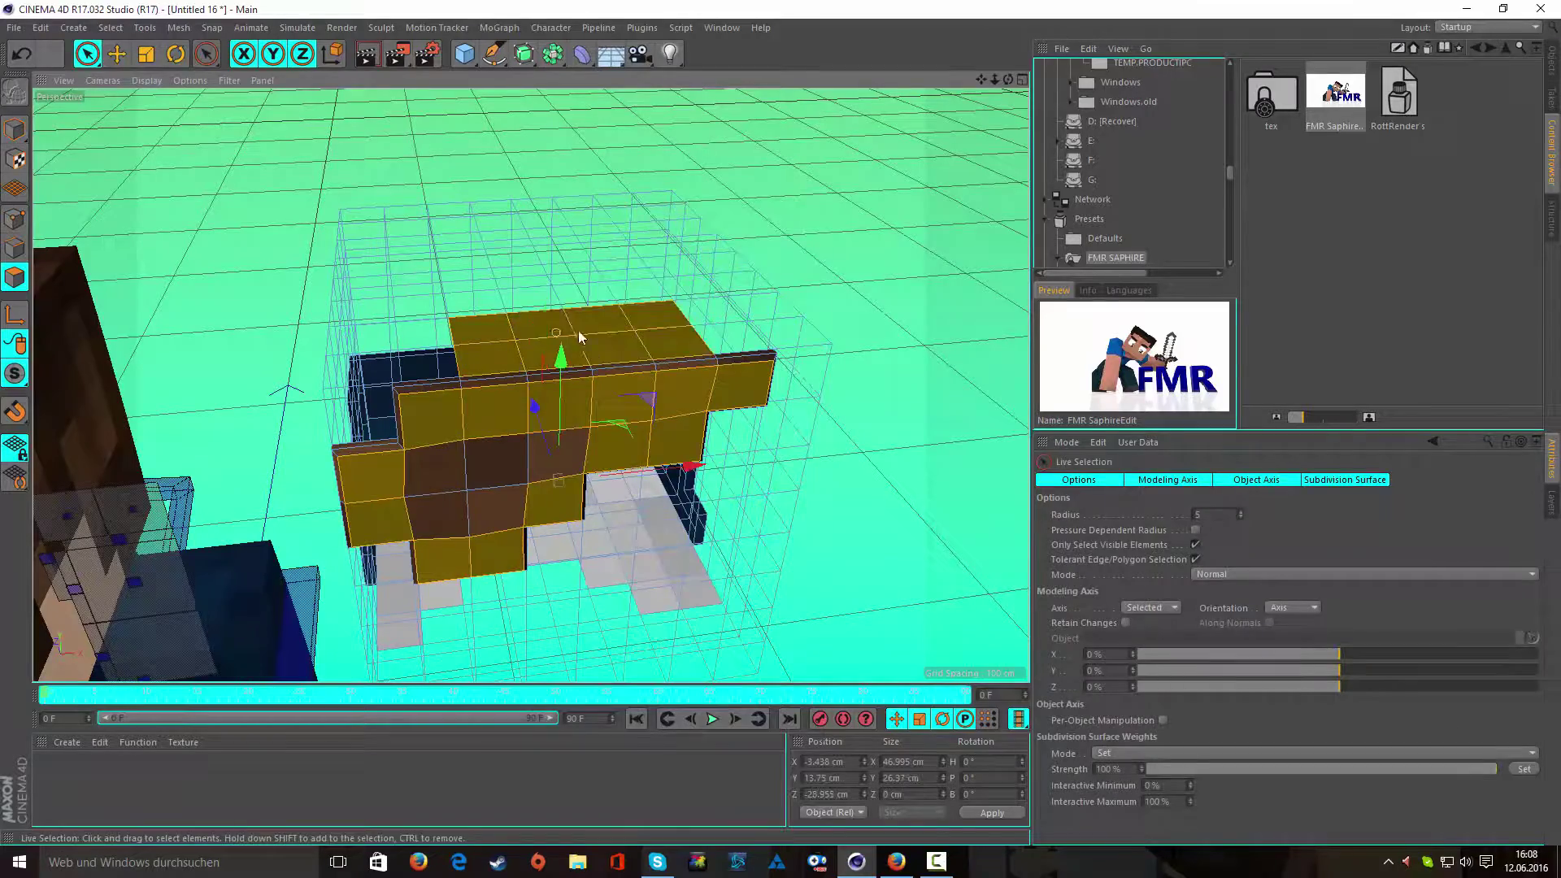
key("space")
mouse_move(613, 331)
left_mouse_down()
mouse_move(754, 245)
mouse_move(516, 271)
left_mouse_up()
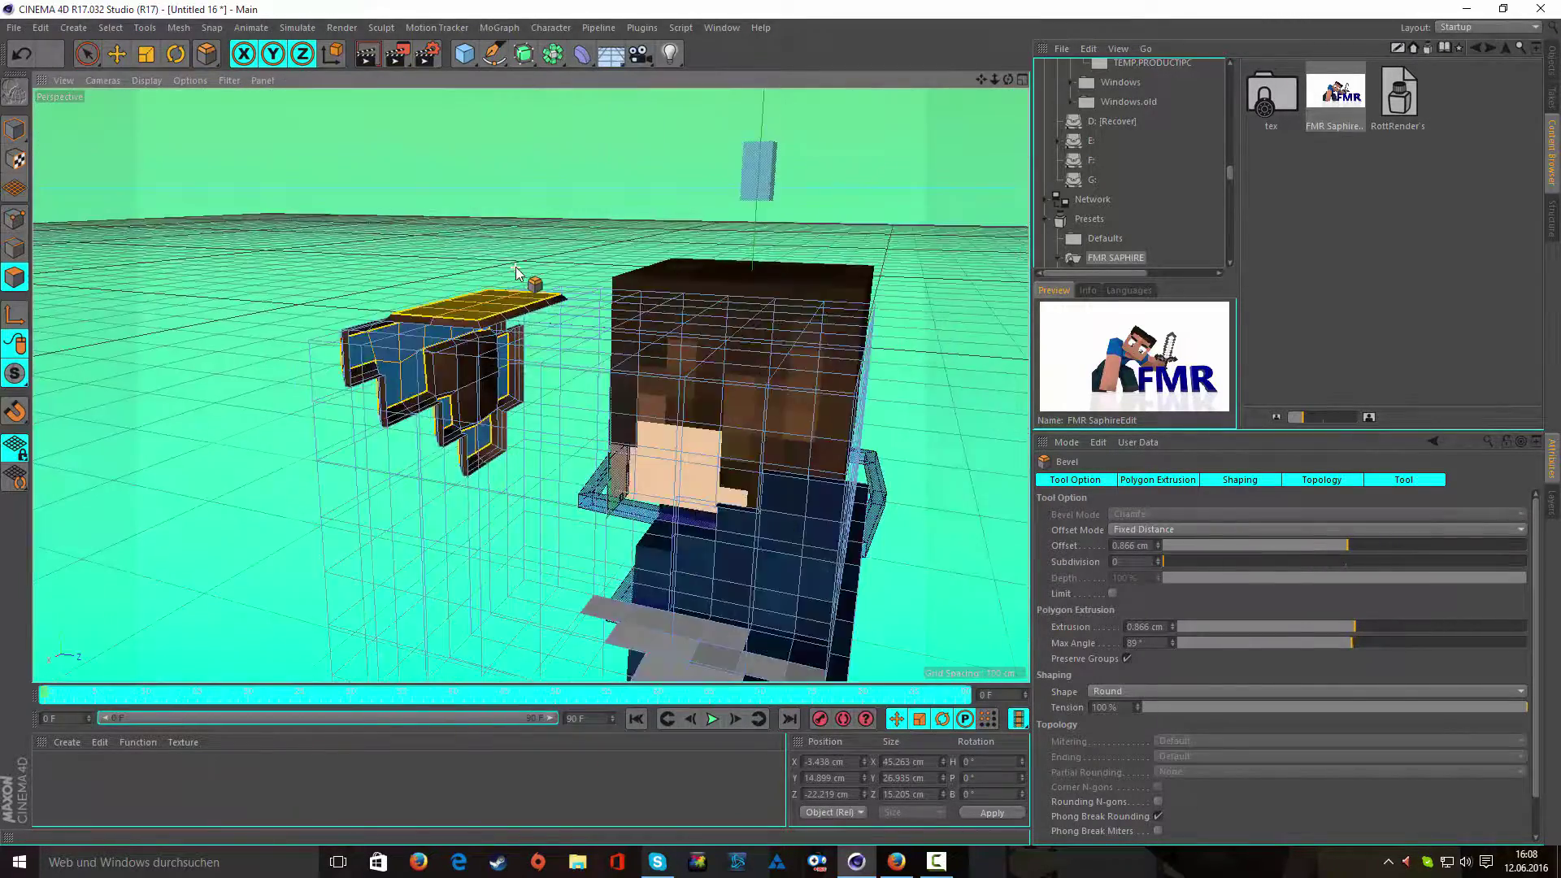
- Select another face on the piece and view it from above
right_click_drag(516, 271, 517, 626, "alt")
key("e")
key("space")
left_click(552, 582)
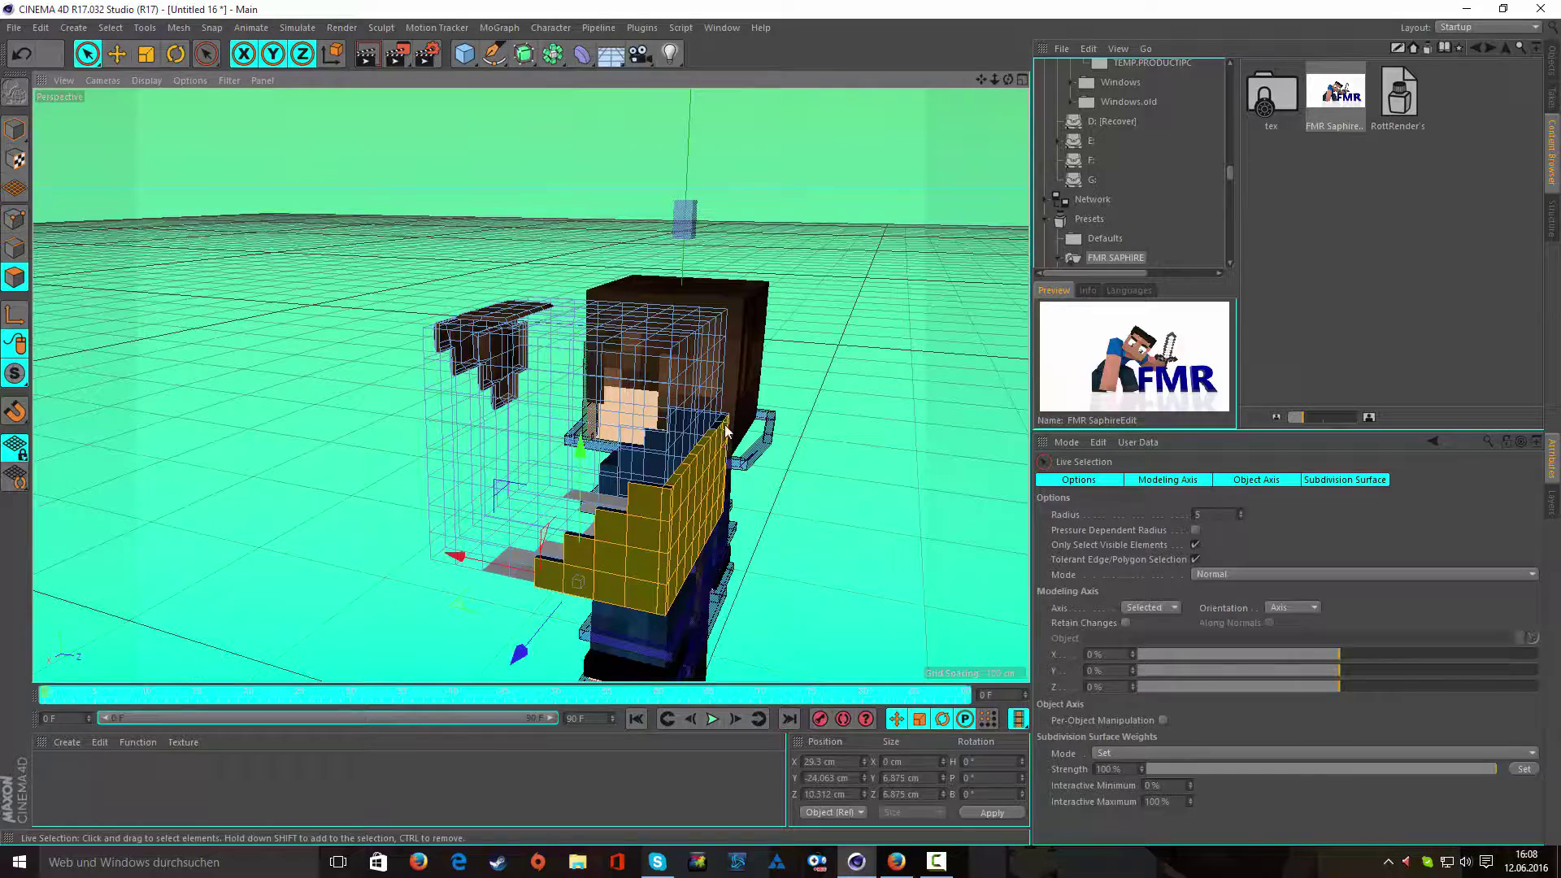
left_click_drag(671, 492, 391, 478, "alt")
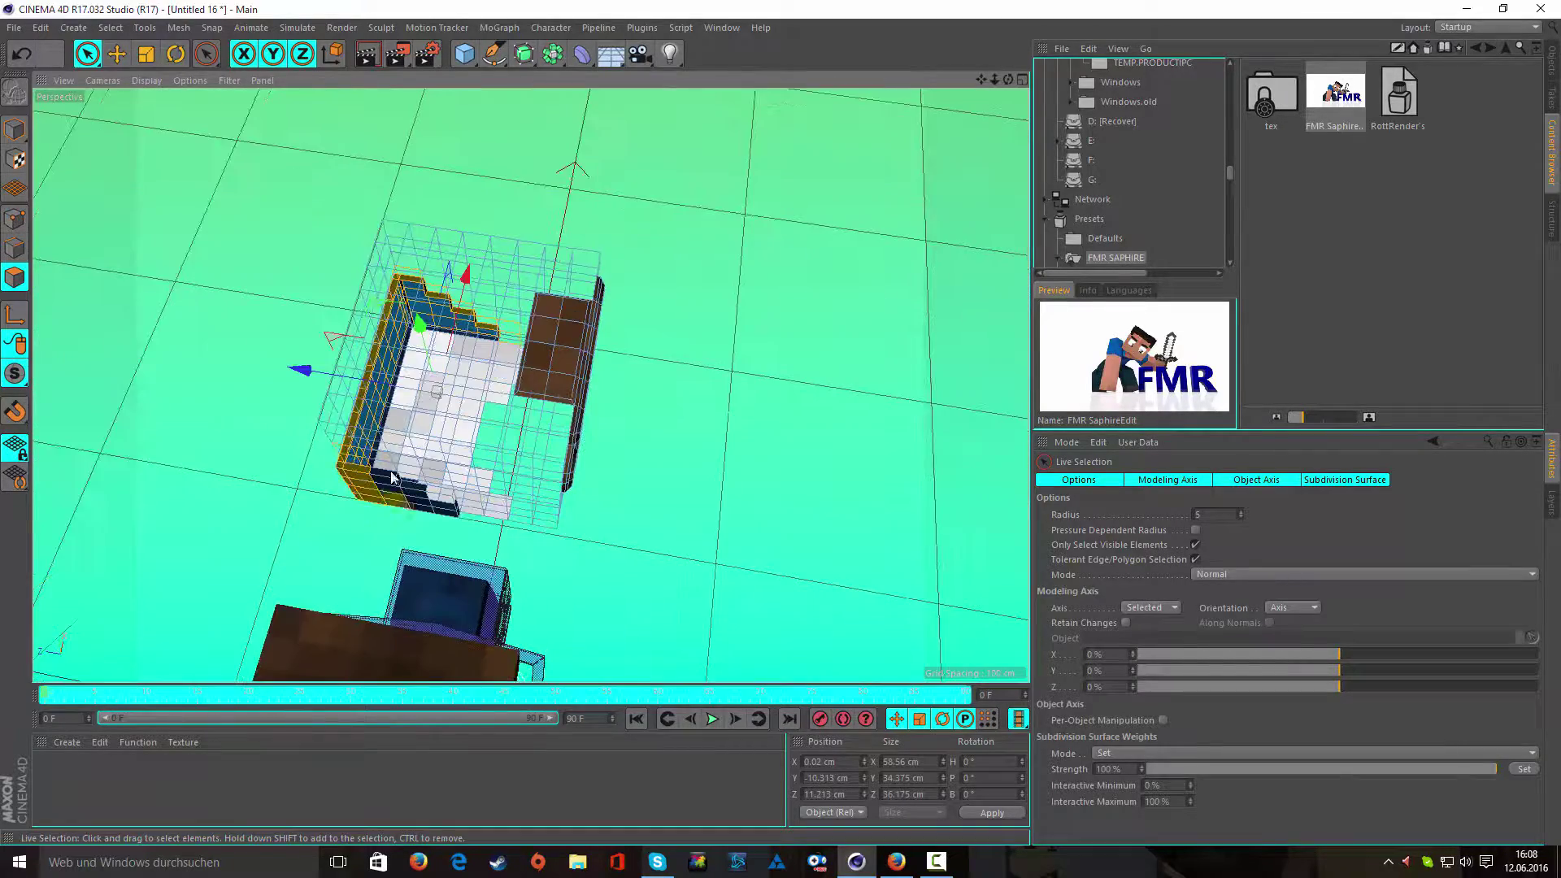
- Activate the Magnet tool for deforming the piece's points
left_click_drag(474, 510, 702, 522, "alt")
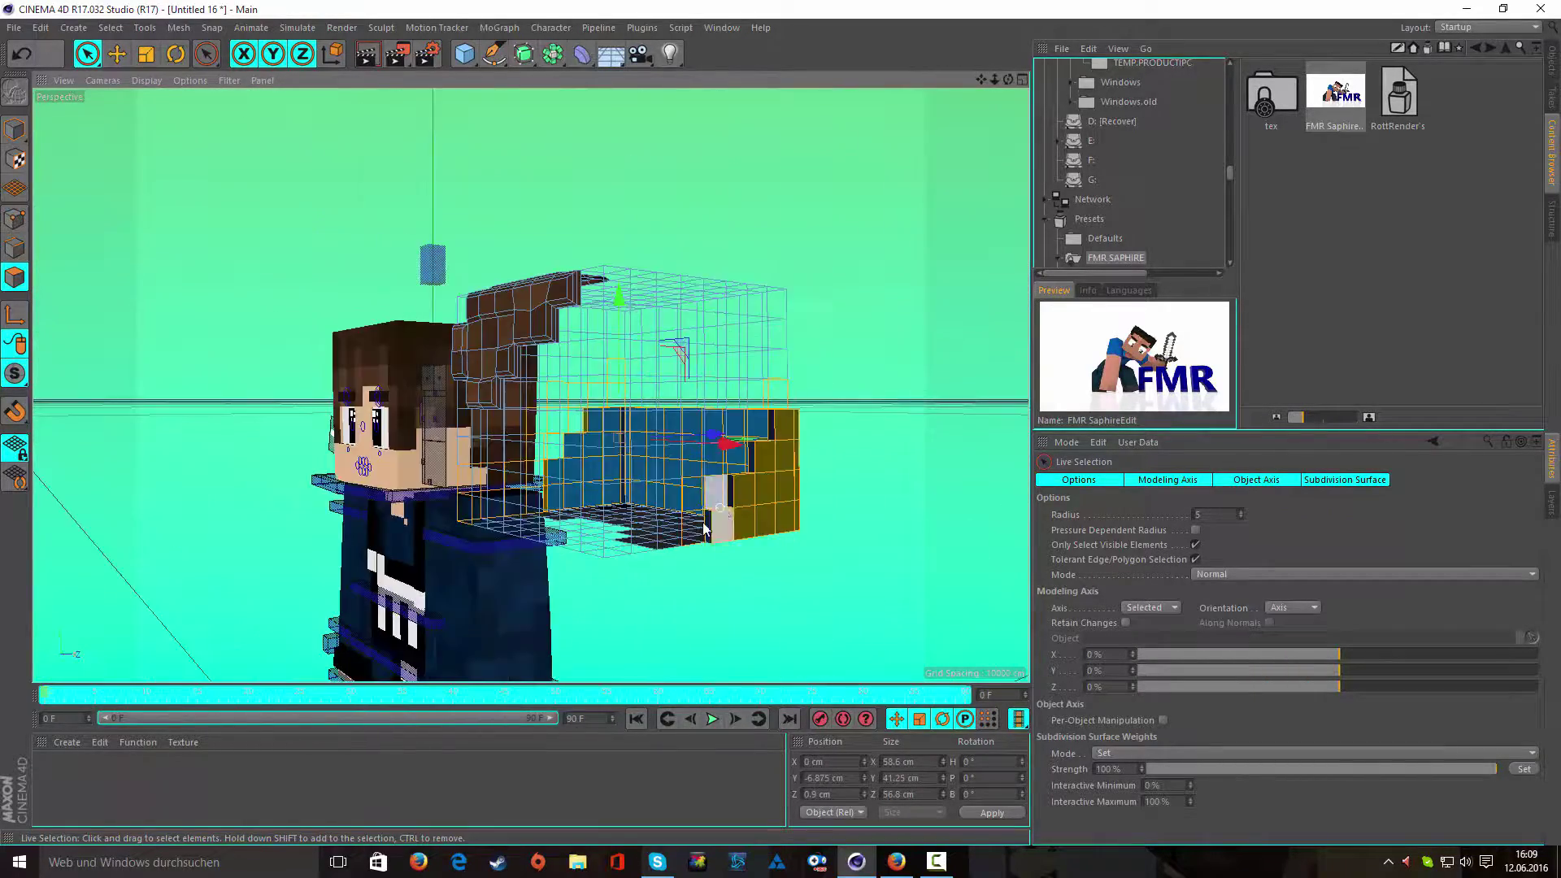
right_click(757, 521)
left_click(813, 383)
left_click_drag(814, 383, 417, 519, "alt")
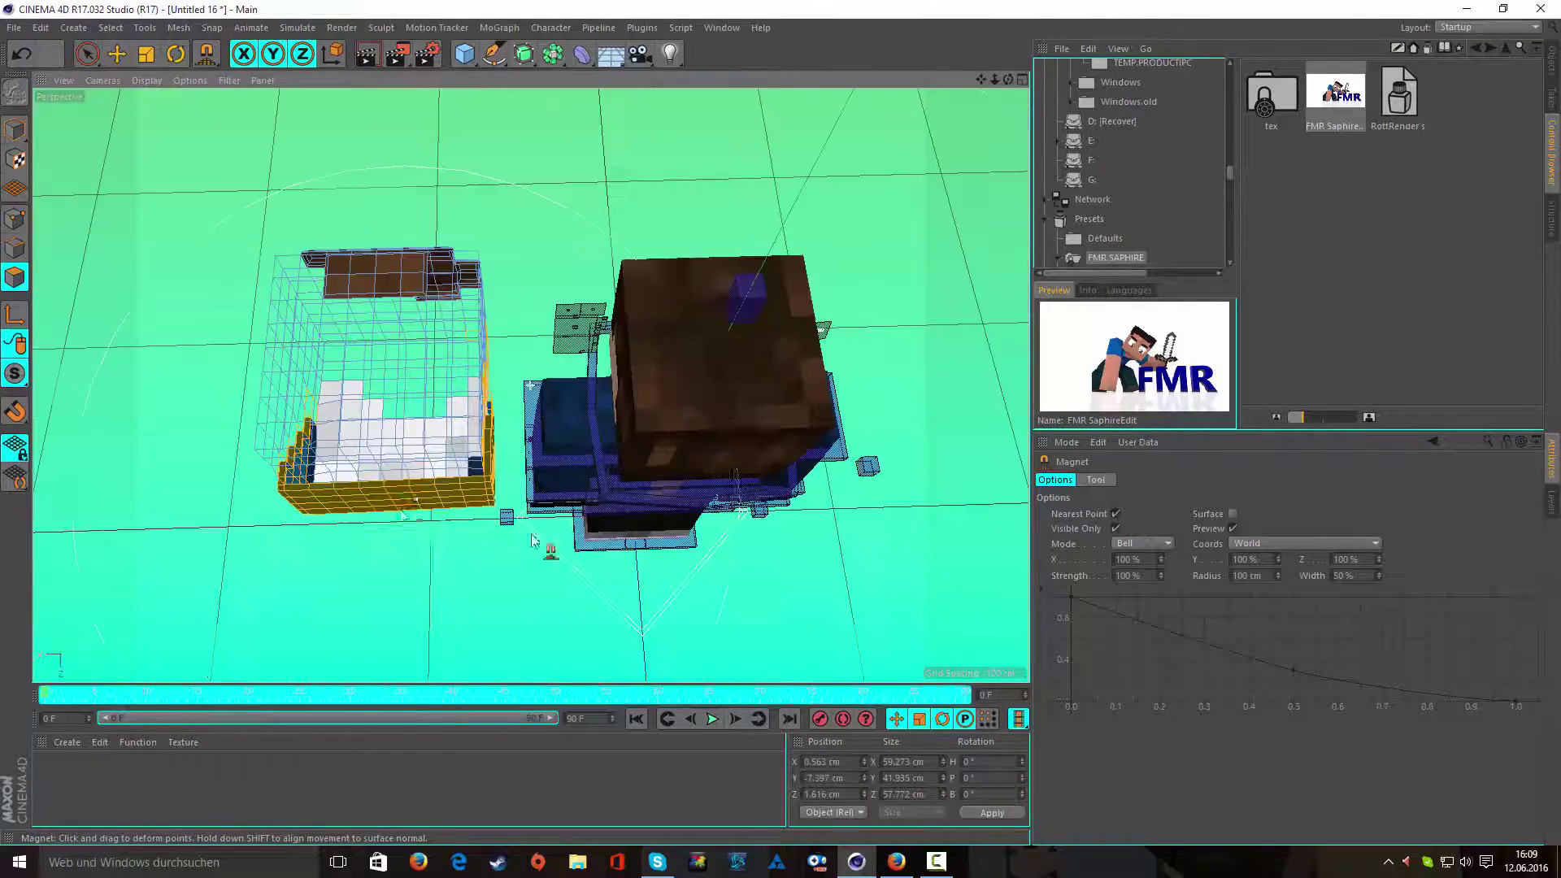
left_click_drag(307, 587, 719, 476, "alt")
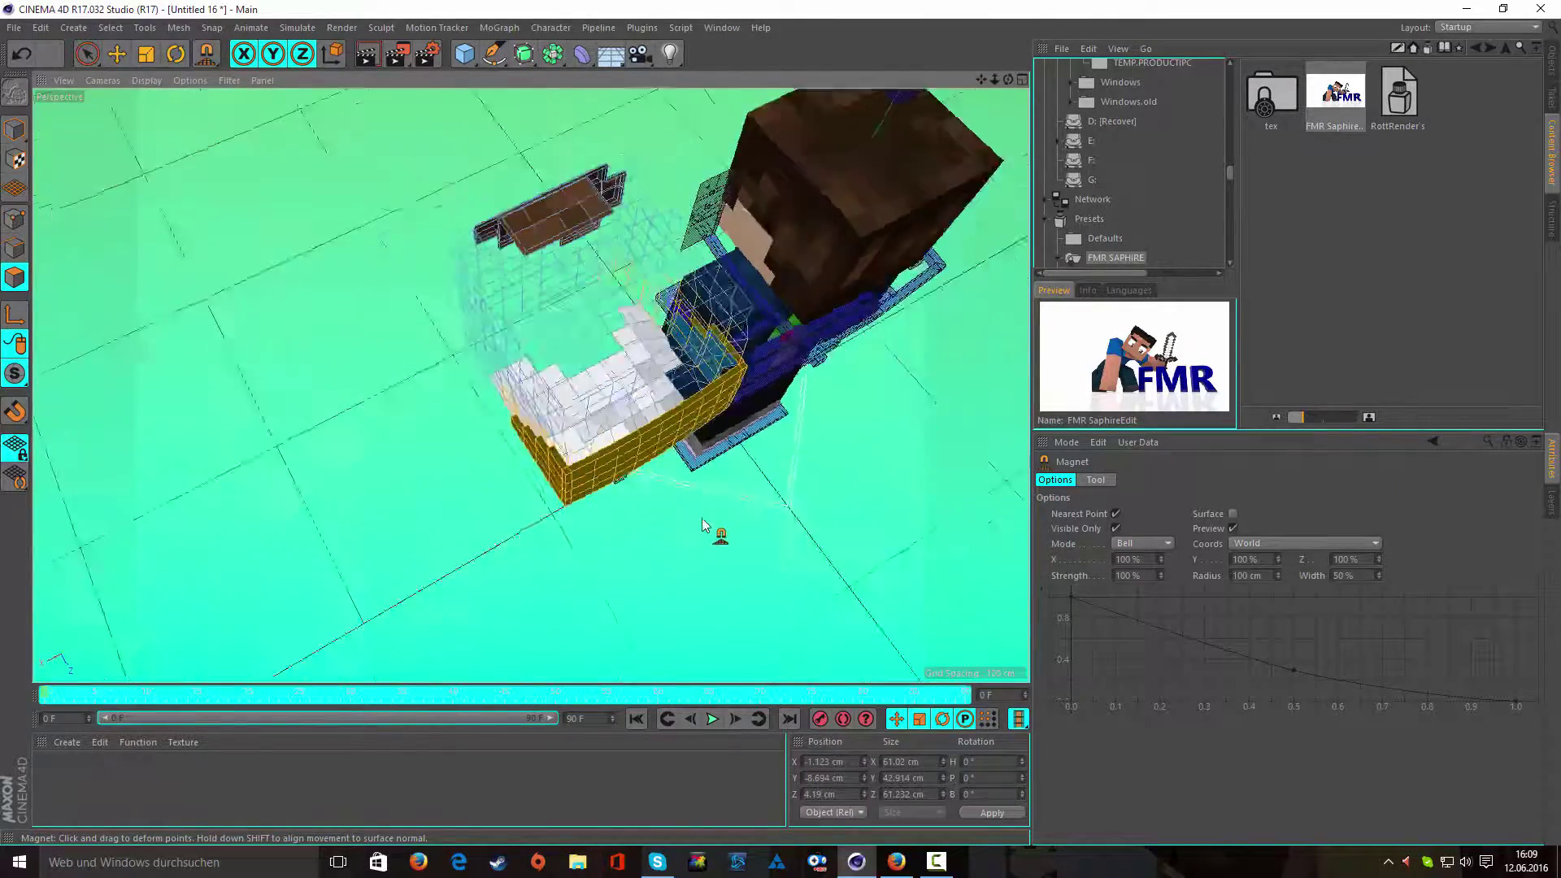
scroll(718, 476, "up", 3)
- Tilt the selected faces about 4°, then move and scale them
key("r")
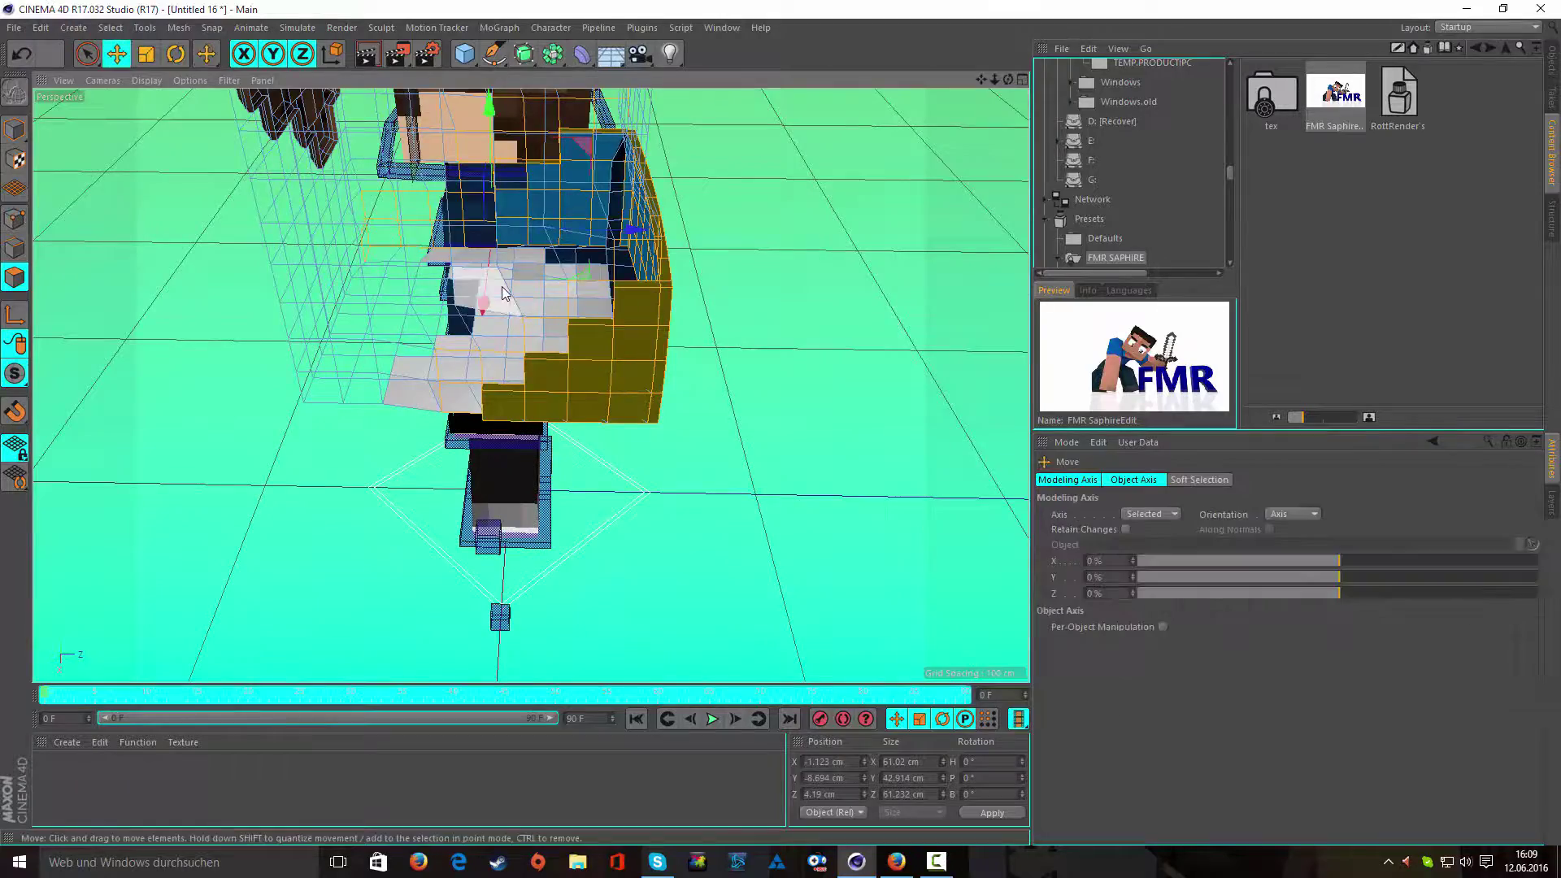
mouse_move(536, 130)
left_mouse_down()
mouse_move(517, 126)
mouse_move(677, 413)
mouse_move(643, 589)
left_mouse_up()
key("e")
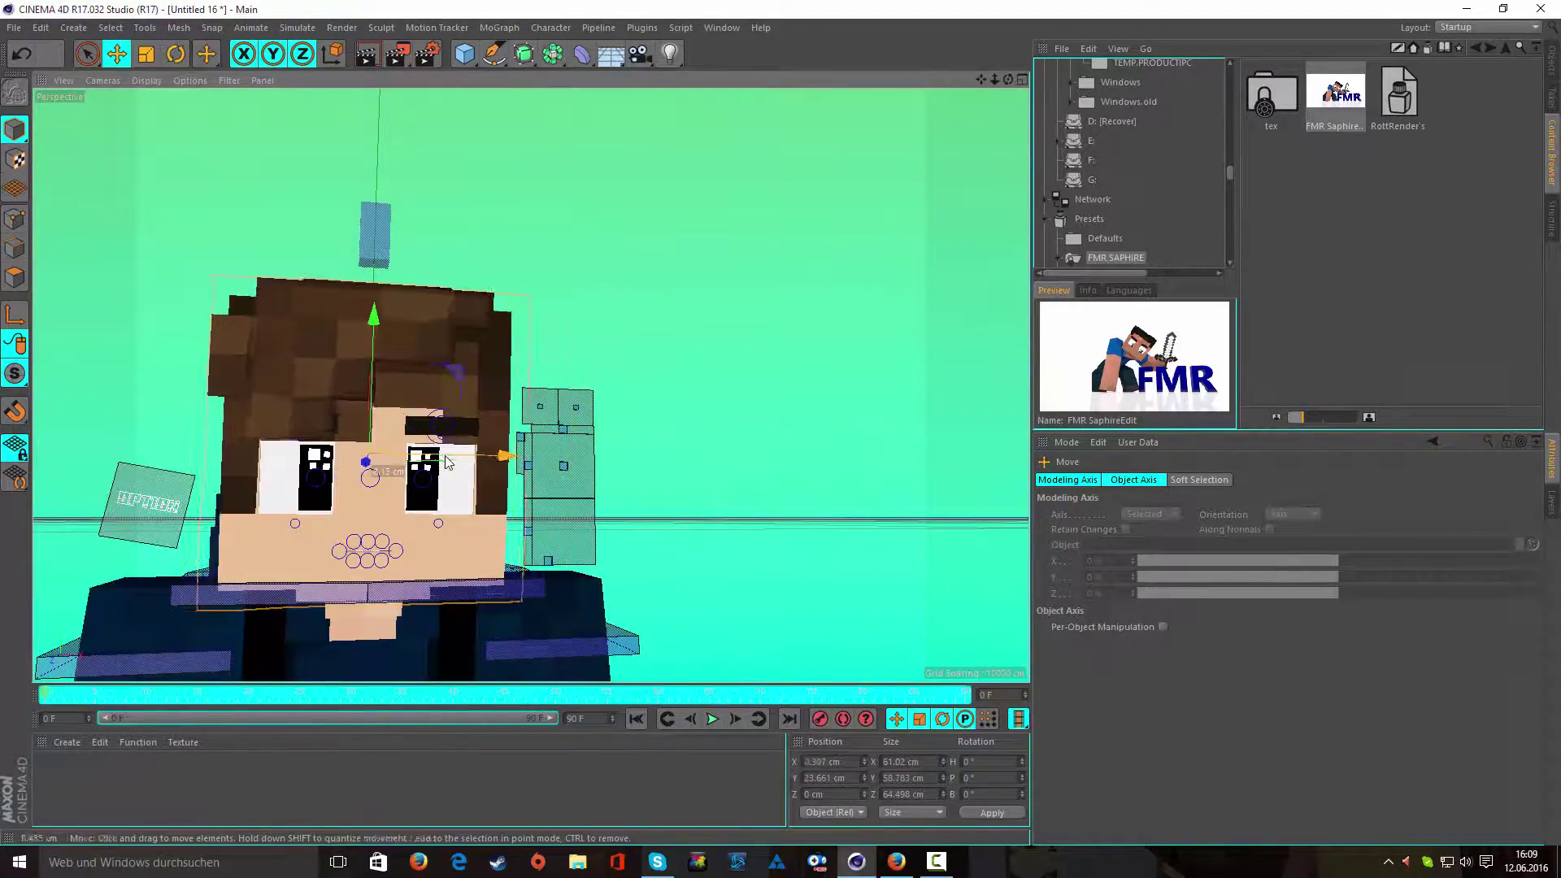
scroll(642, 588, "down", 3)
key("t")
mouse_move(624, 529)
left_mouse_down("alt")
mouse_move(543, 486)
mouse_move(602, 474)
mouse_move(598, 428)
left_mouse_up("alt")
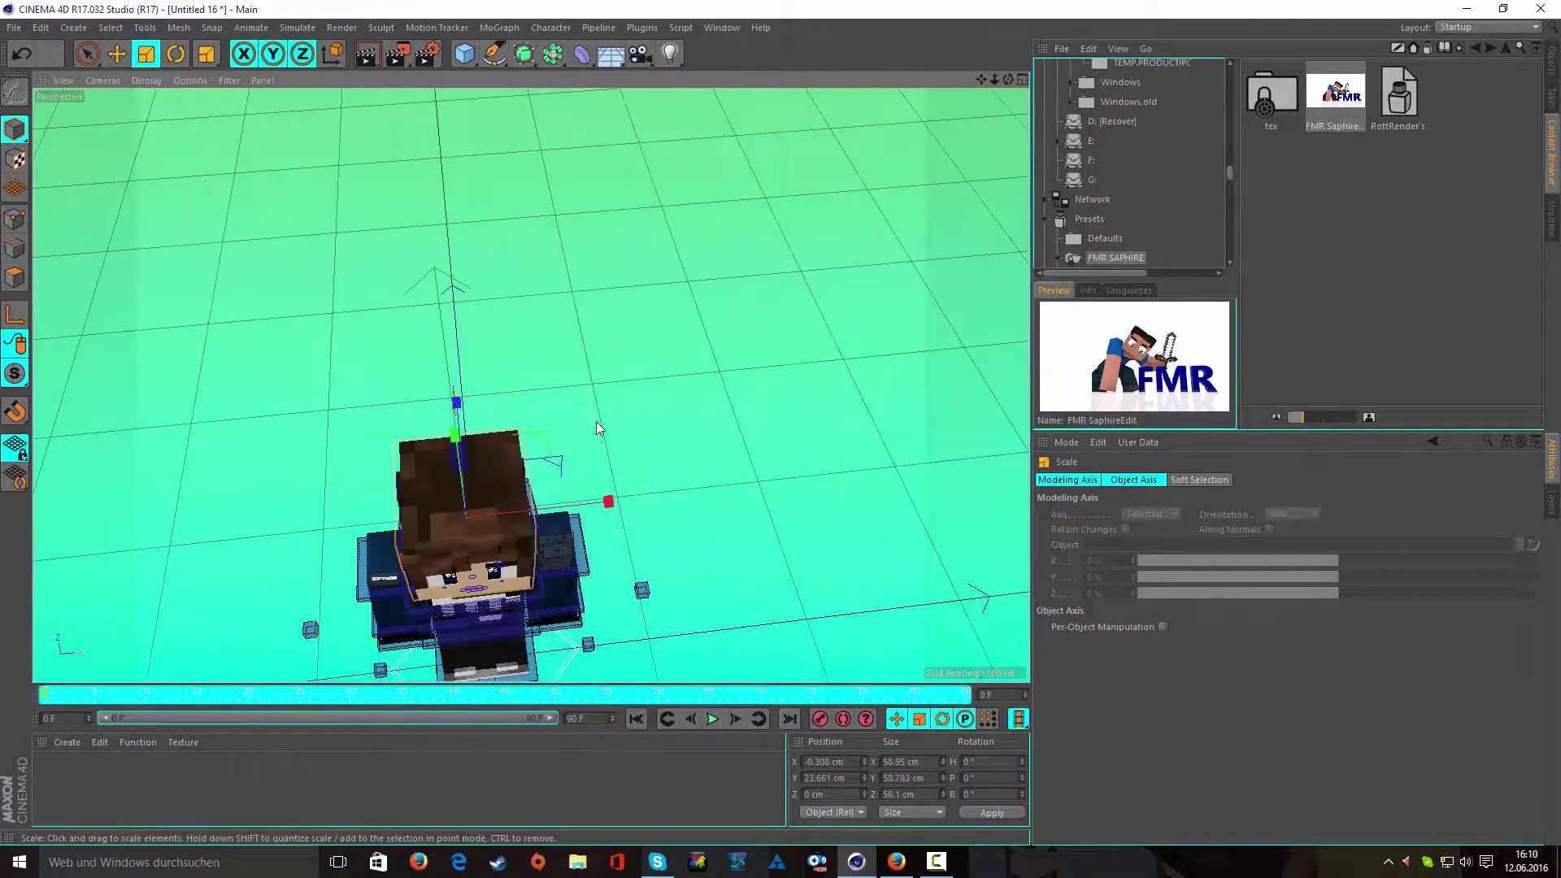
left_click_drag(461, 411, 456, 373)
- Navigate the Content Browser to the MEU PACK BackPacks preset folder
key("t")
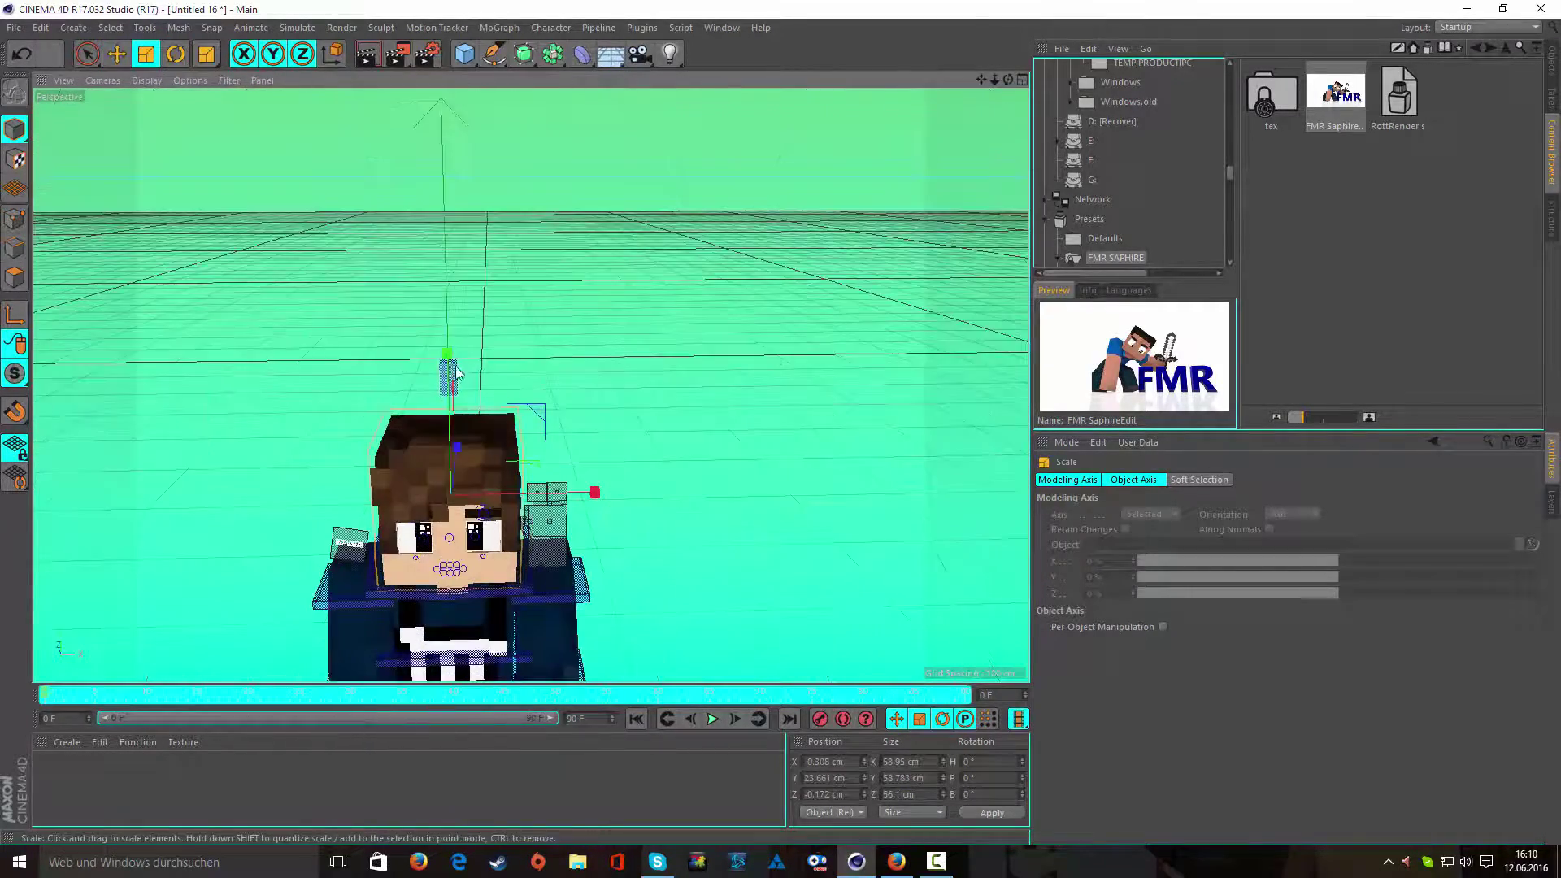
scroll(705, 353, "down", 3)
scroll(767, 304, "down", 2)
left_click(1476, 48)
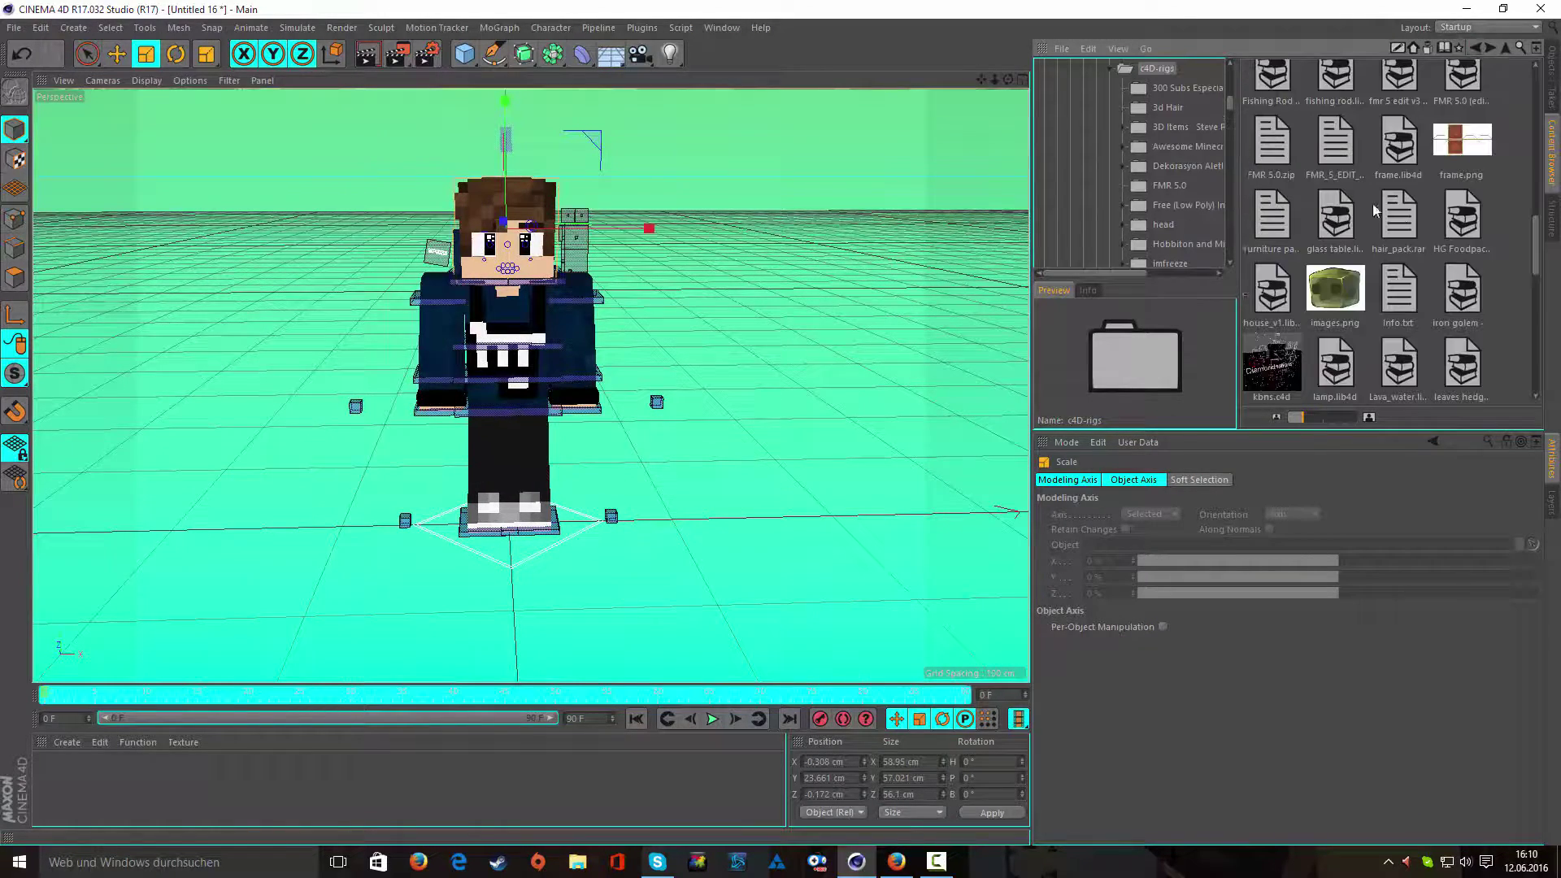
left_click(1476, 49)
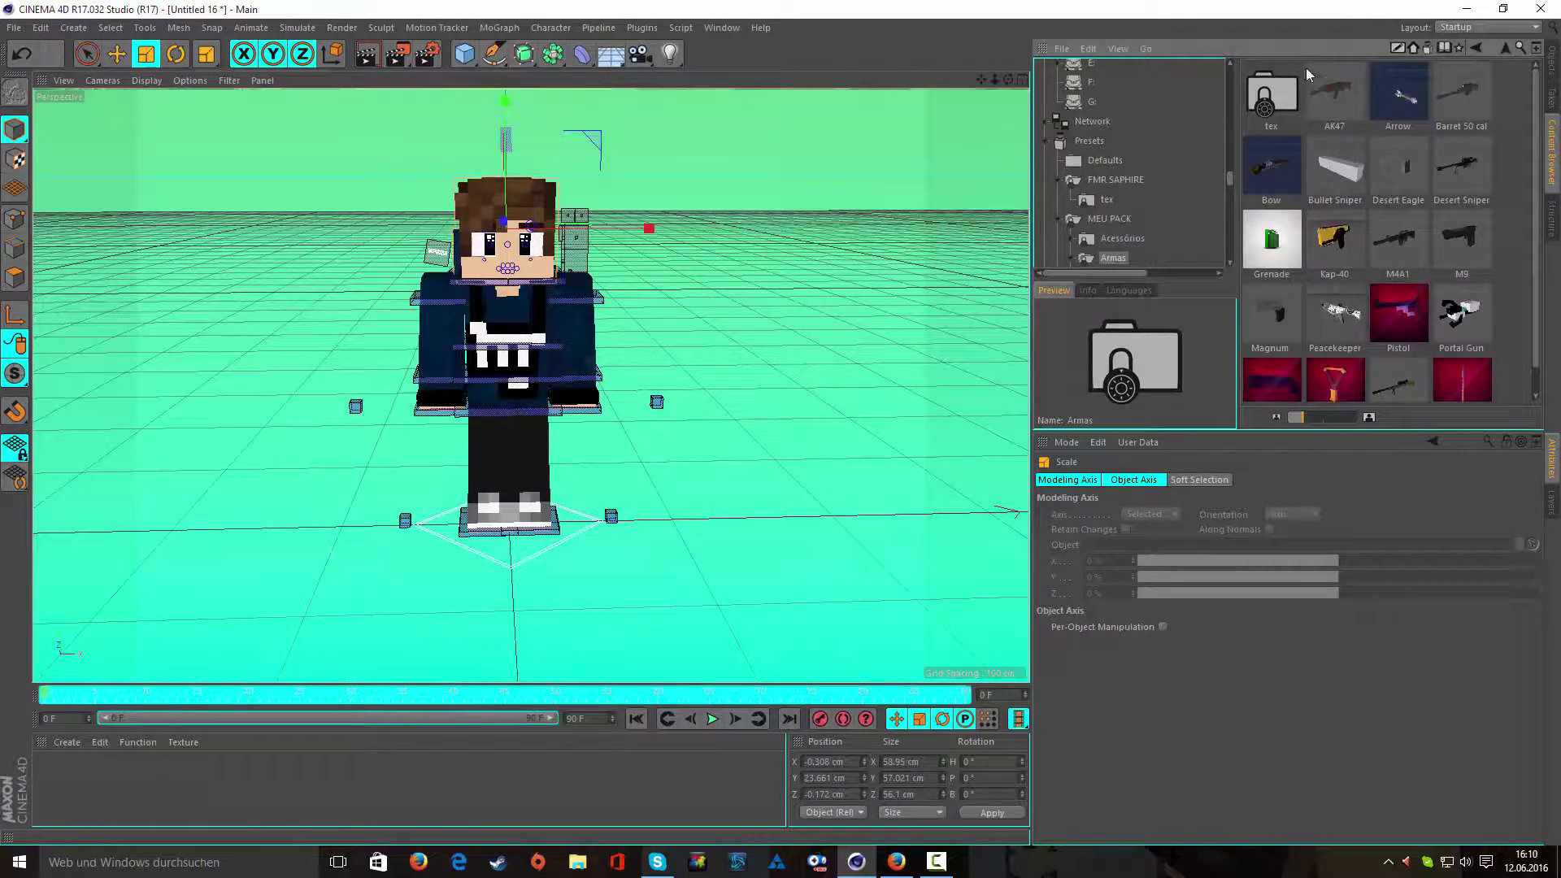
left_click(1476, 49)
left_click(1495, 49)
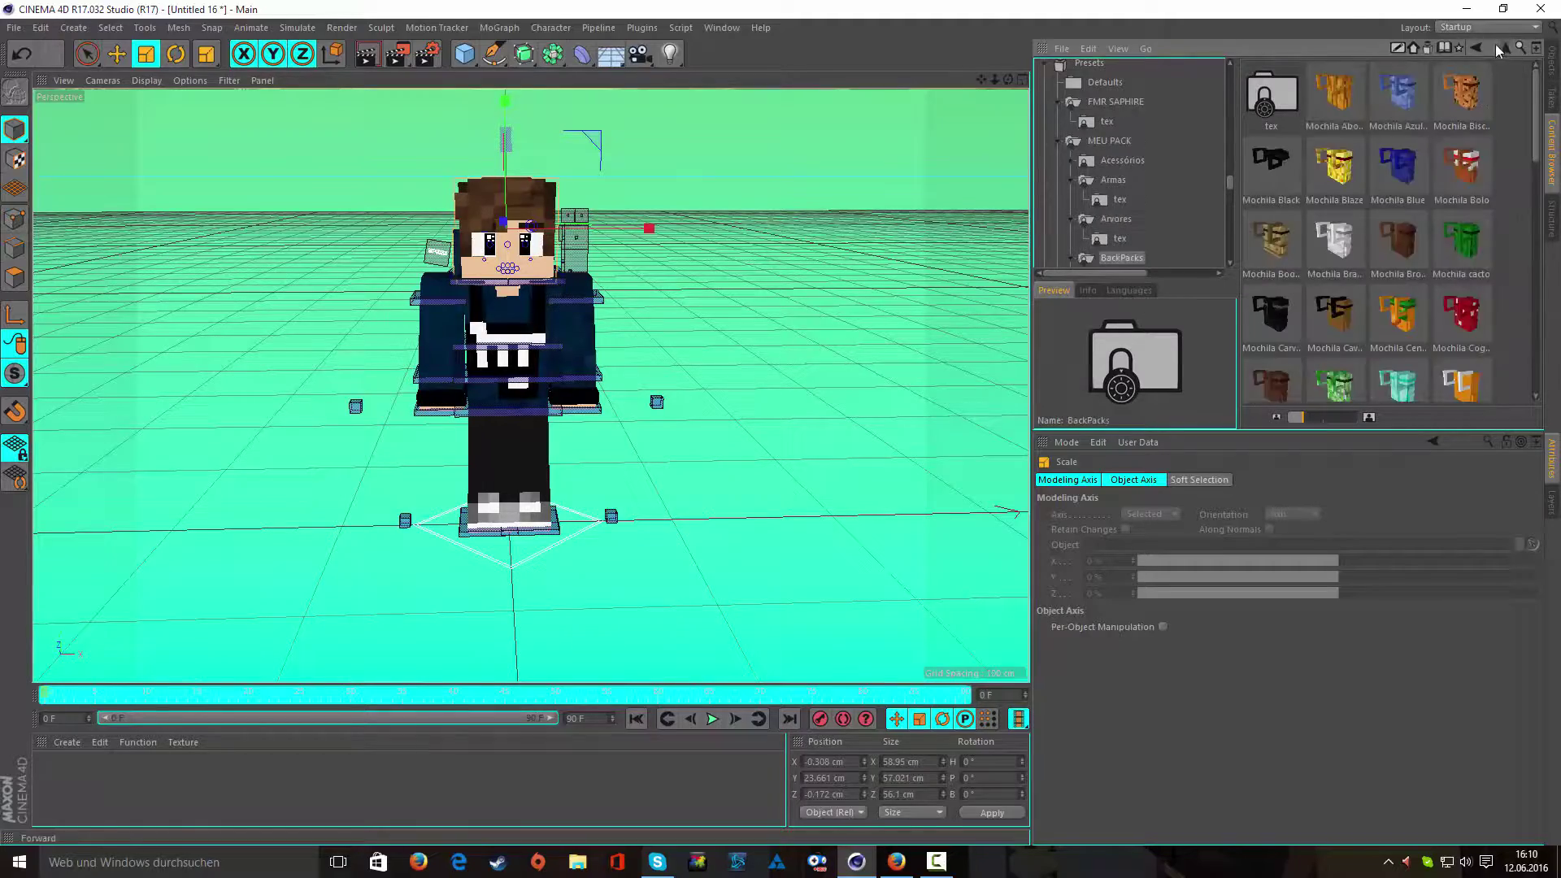
scroll(1372, 358, "down", 1)
- Drag the Mochila Couro backpack into the scene and select it in the object list
mouse_move(1272, 293)
left_mouse_down()
mouse_move(846, 333)
mouse_move(552, 202)
mouse_move(901, 456)
mouse_move(637, 330)
mouse_move(618, 421)
left_mouse_up()
left_click(1550, 61)
left_click(1138, 73)
left_click(1551, 150)
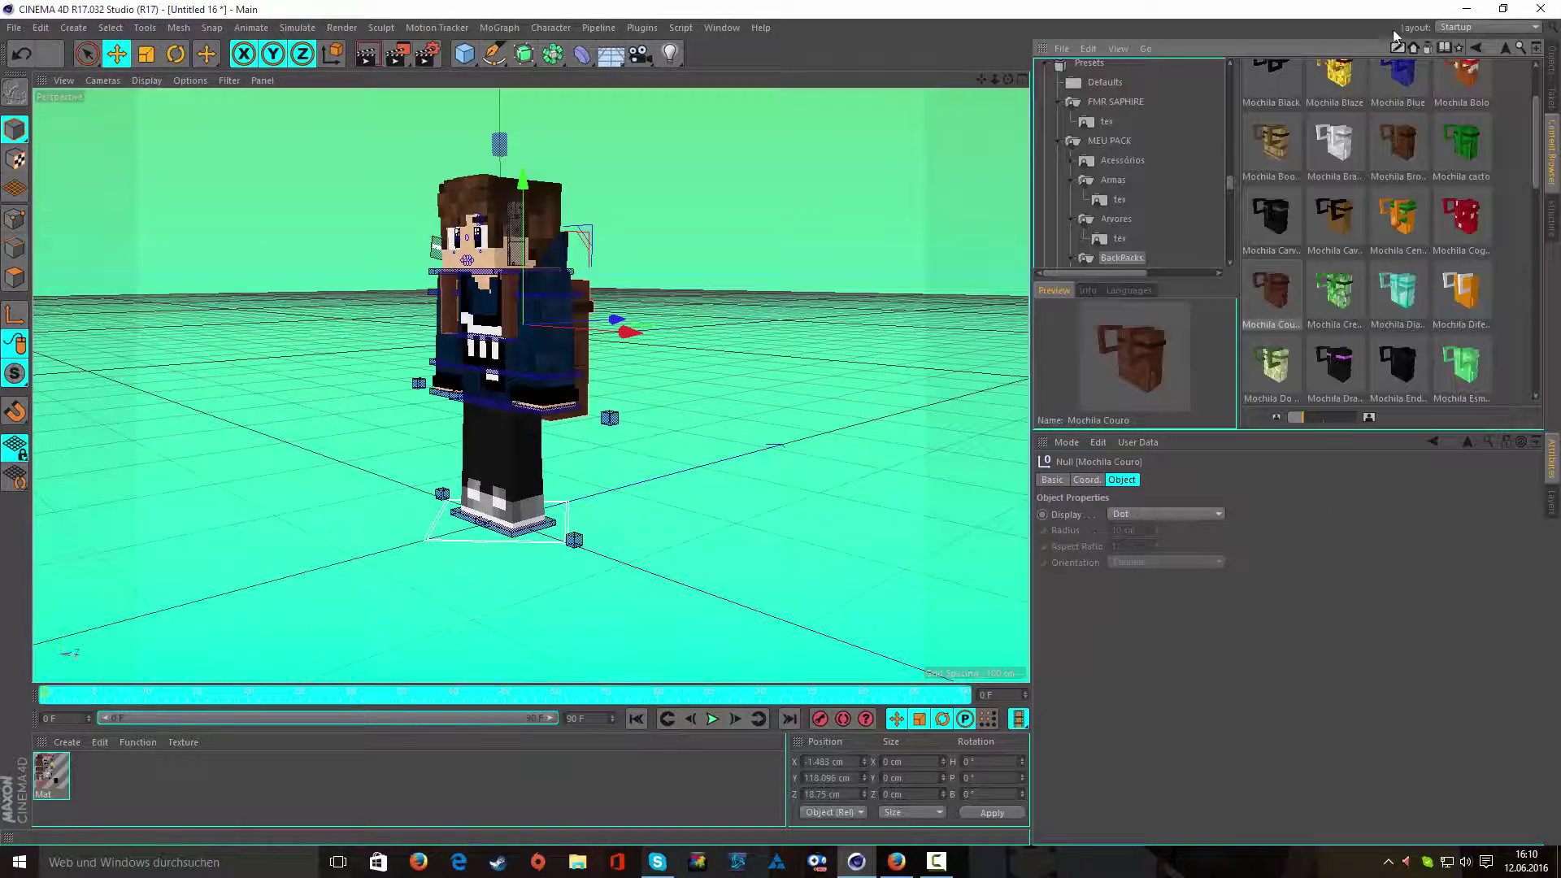
left_click(520, 522)
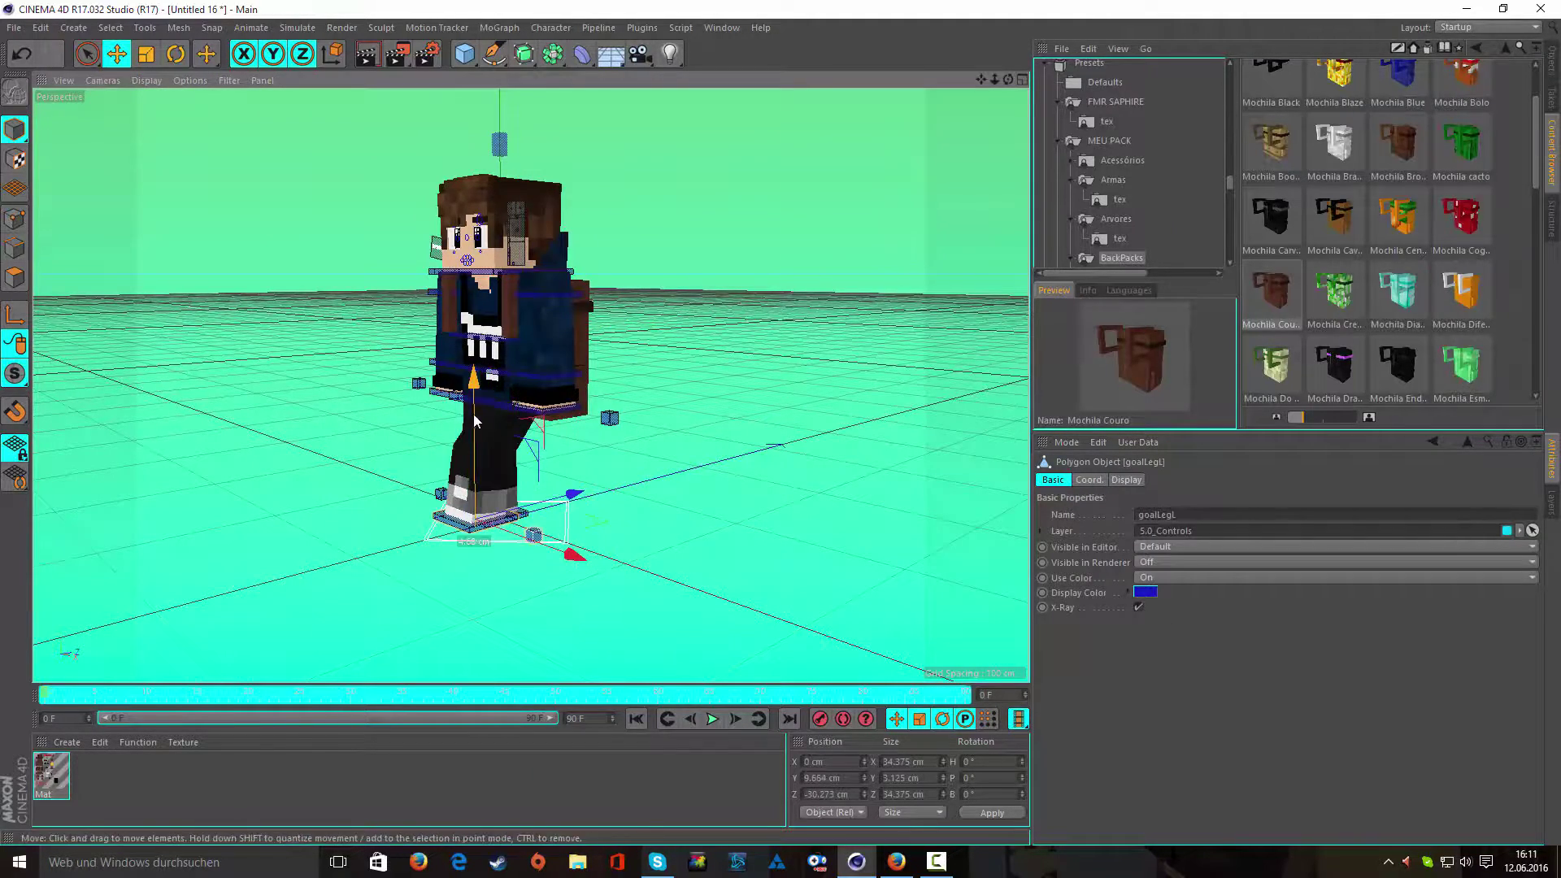
- Move the goalLegL and goalLegR foot controls apart into a walking stride
left_click(581, 515)
mouse_move(719, 629)
left_mouse_down("alt")
mouse_move(581, 516)
mouse_move(596, 460)
left_mouse_up("alt")
left_click(558, 530)
left_click_drag(486, 530, 452, 525)
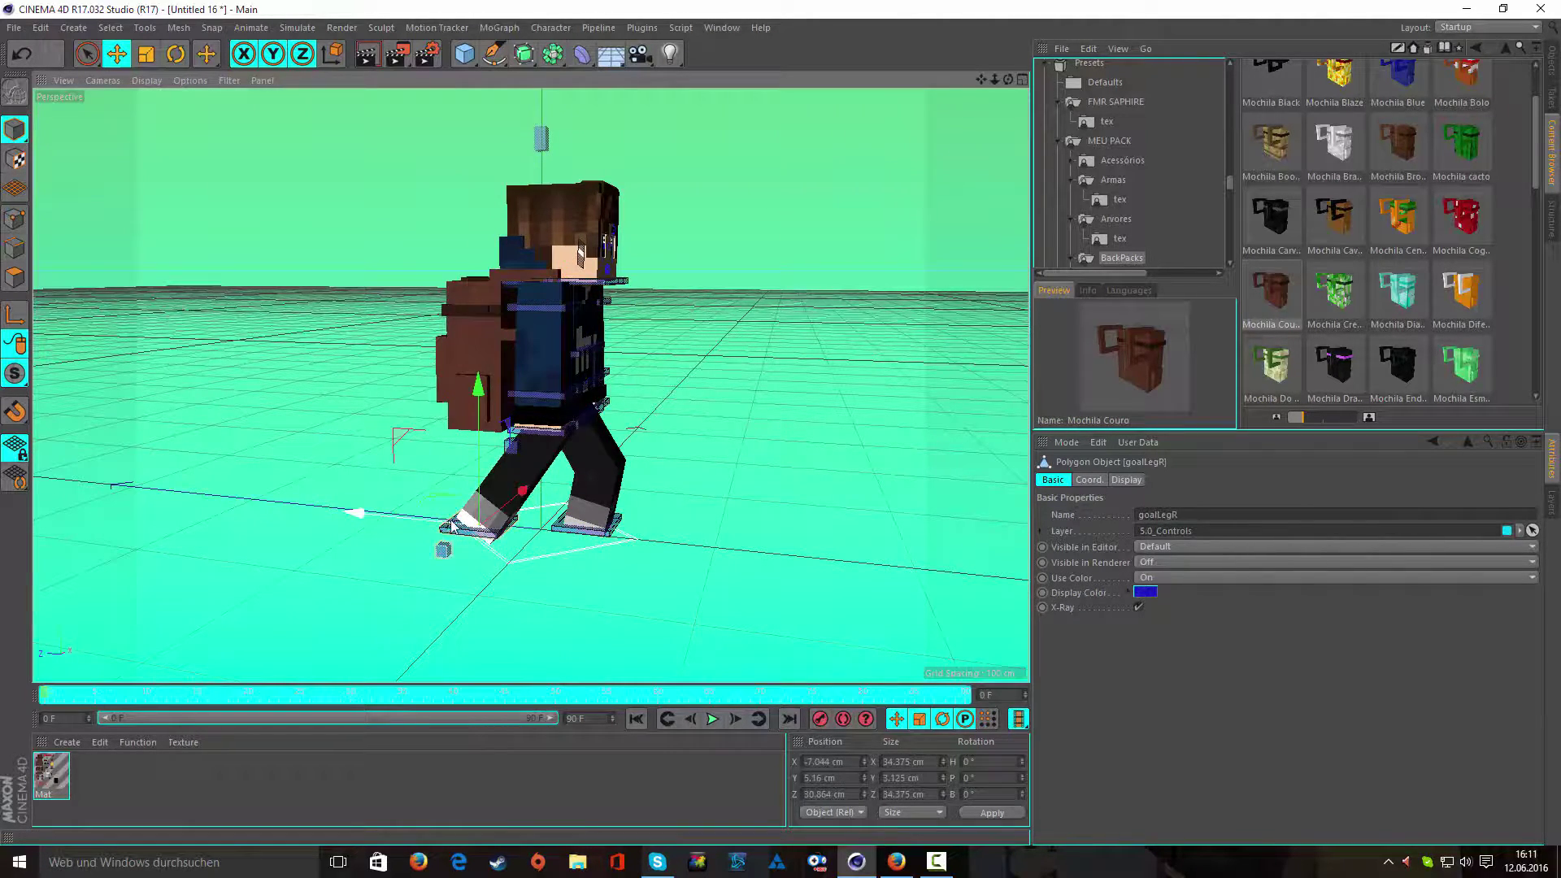
left_click_drag(553, 521, 510, 543)
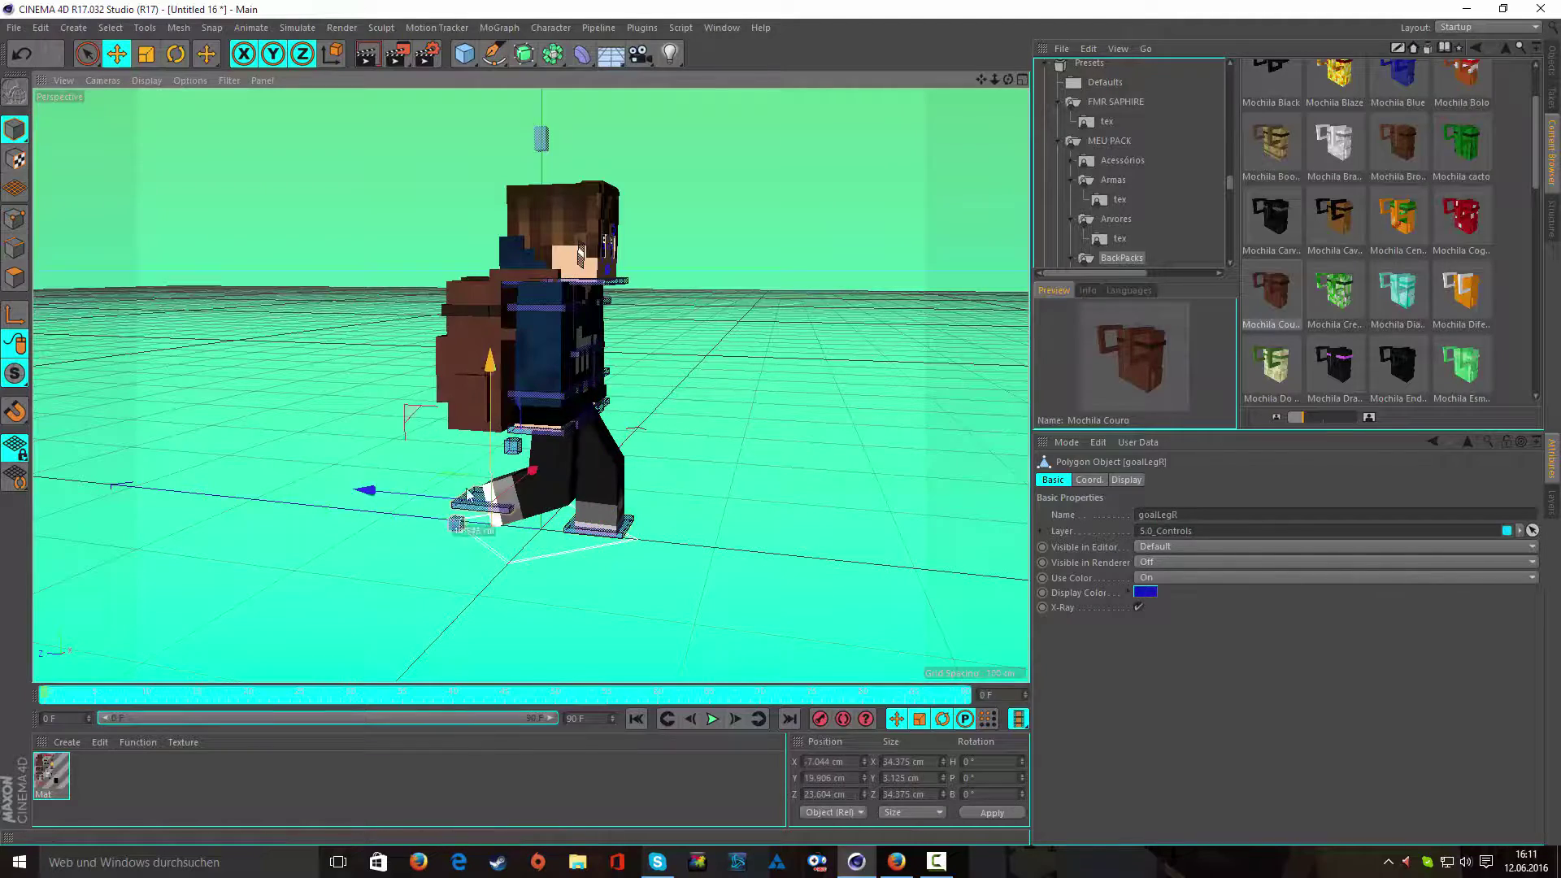
left_click(1551, 63)
- Rotate the chest, controlWaist and controlNeck controls to pose torso and head
left_click(517, 423)
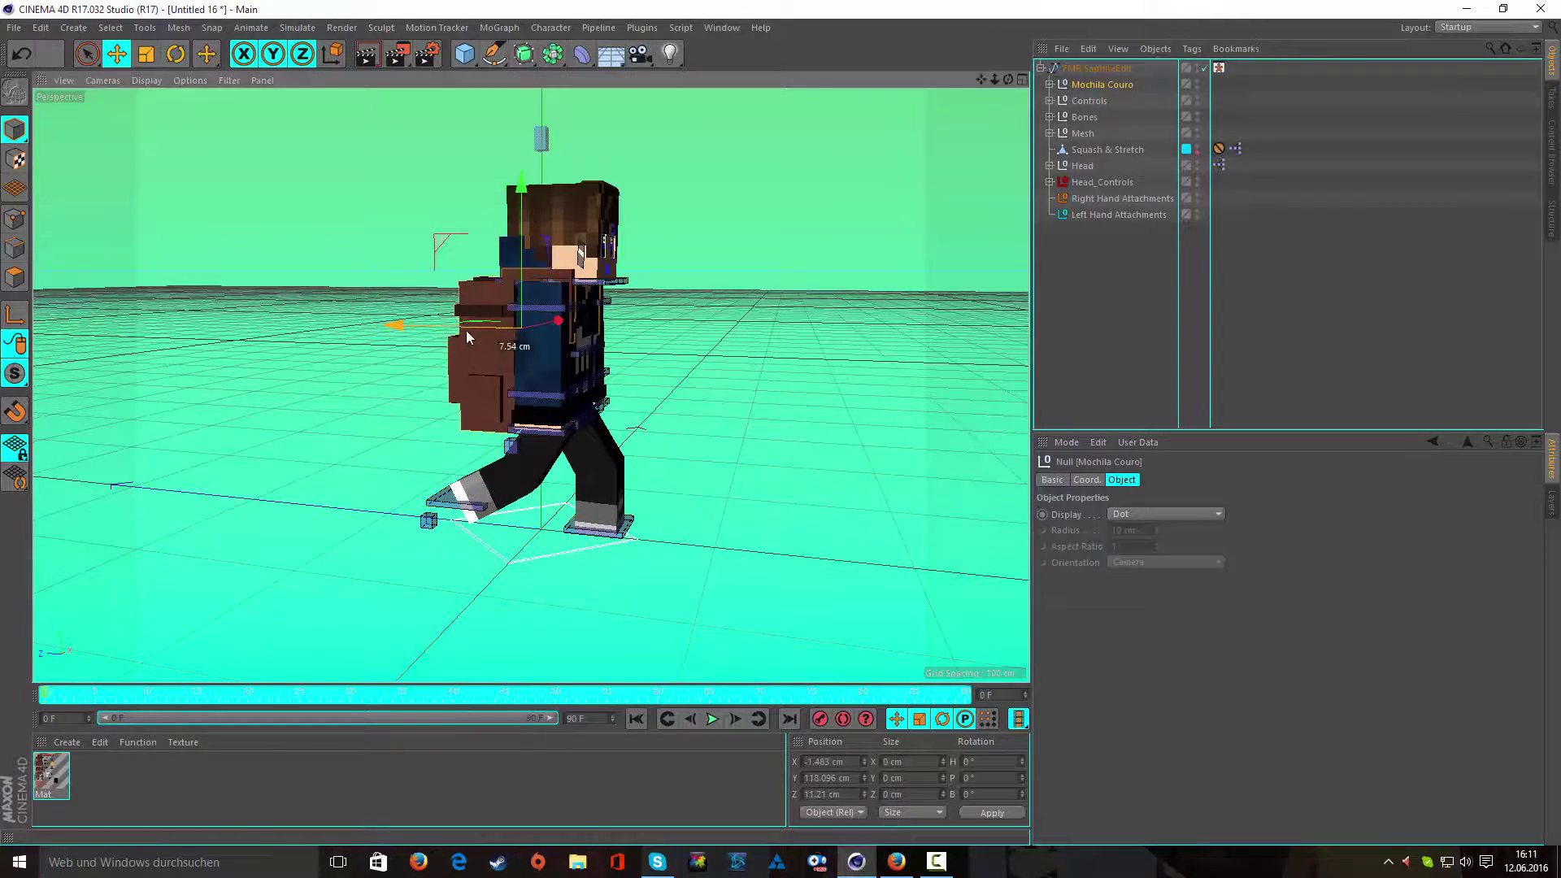
mouse_move(530, 404)
left_mouse_down("alt")
mouse_move(506, 422)
mouse_move(561, 430)
mouse_move(695, 504)
mouse_move(549, 319)
mouse_move(491, 441)
mouse_move(525, 338)
mouse_move(547, 382)
mouse_move(487, 342)
mouse_move(520, 327)
left_mouse_up("alt")
left_click(505, 422)
left_click(550, 319)
key("r")
left_click(510, 408)
left_click(525, 338)
- Move the Mochila Couro backpack onto the character's back
key("e")
left_click_drag(520, 327, 613, 420, "alt")
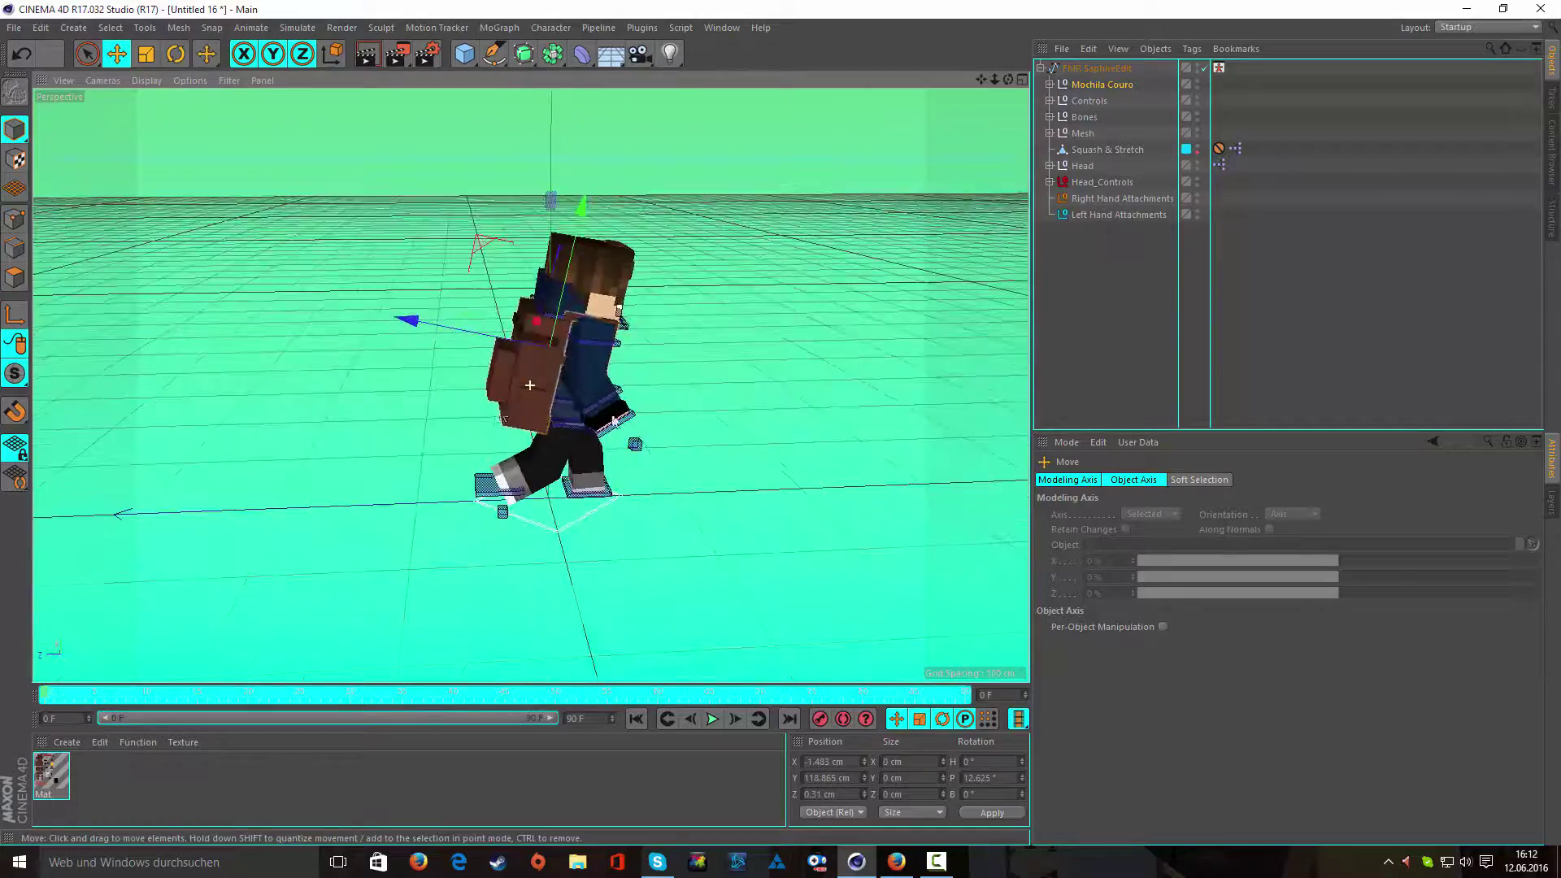
scroll(111, 260, "up", 3)
left_click(525, 374)
- Set the Live Selection radius to 20 and clear the backpack's polygon selection
left_click(14, 277)
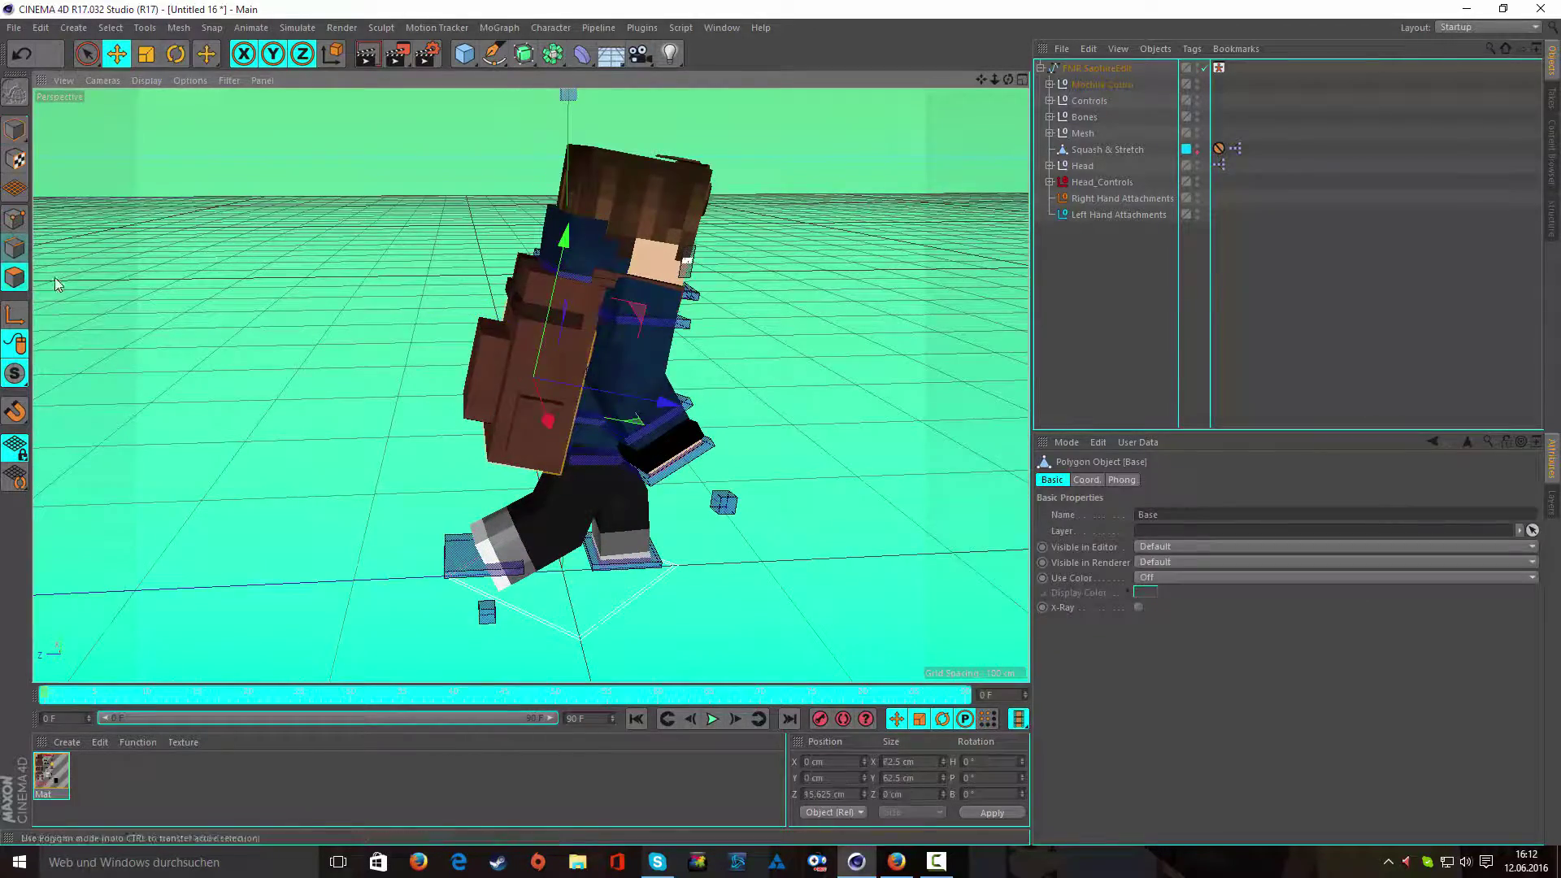
left_click_drag(56, 279, 395, 278, "alt")
key("space")
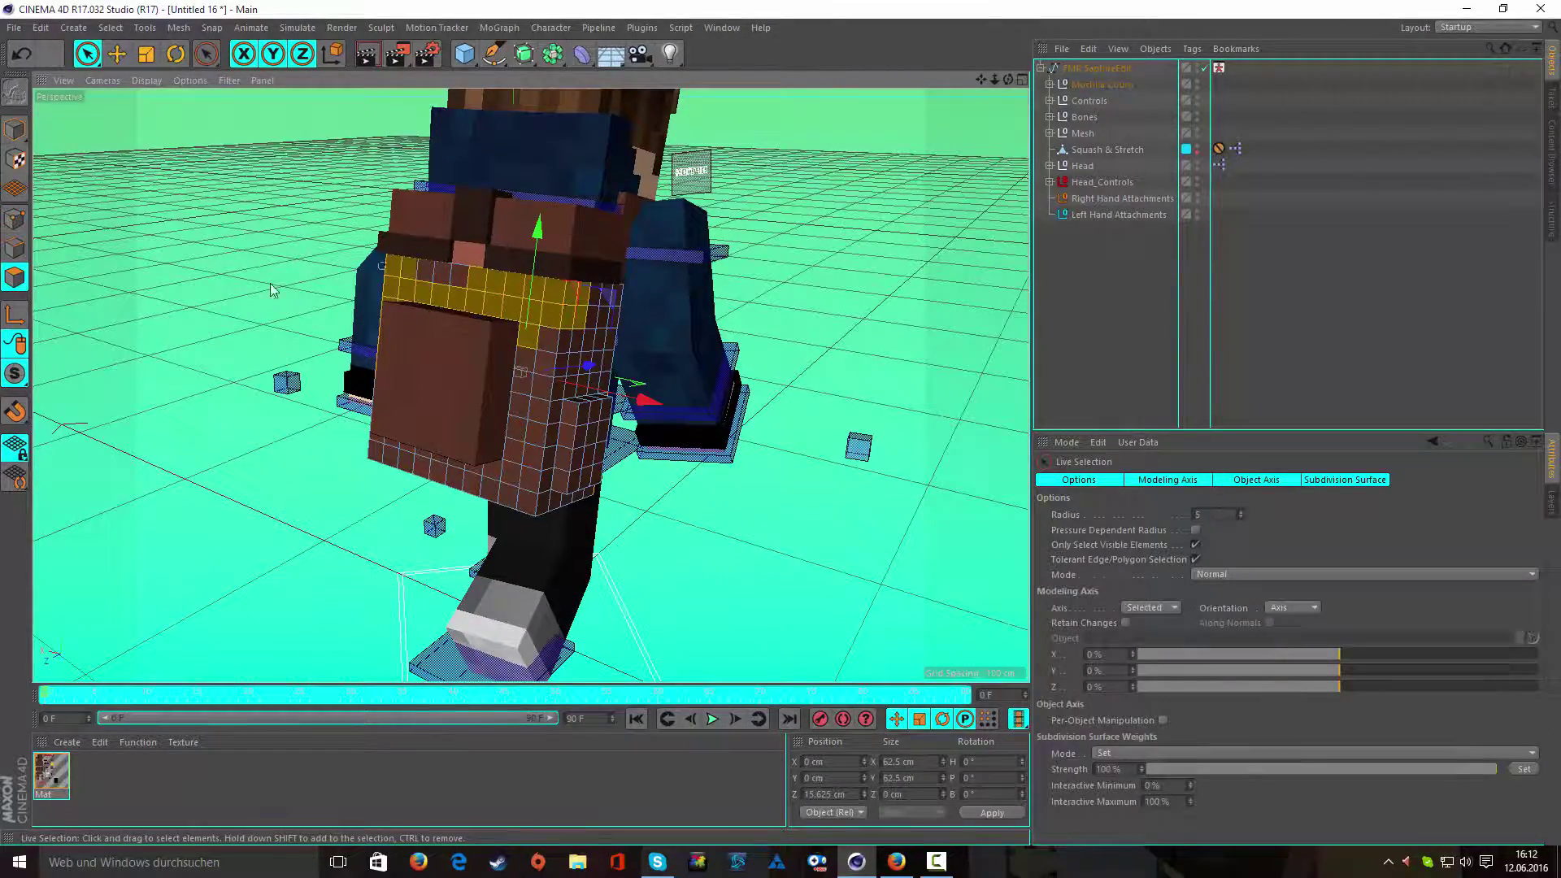
left_click_drag(1240, 513, 1240, 502)
left_click(591, 226)
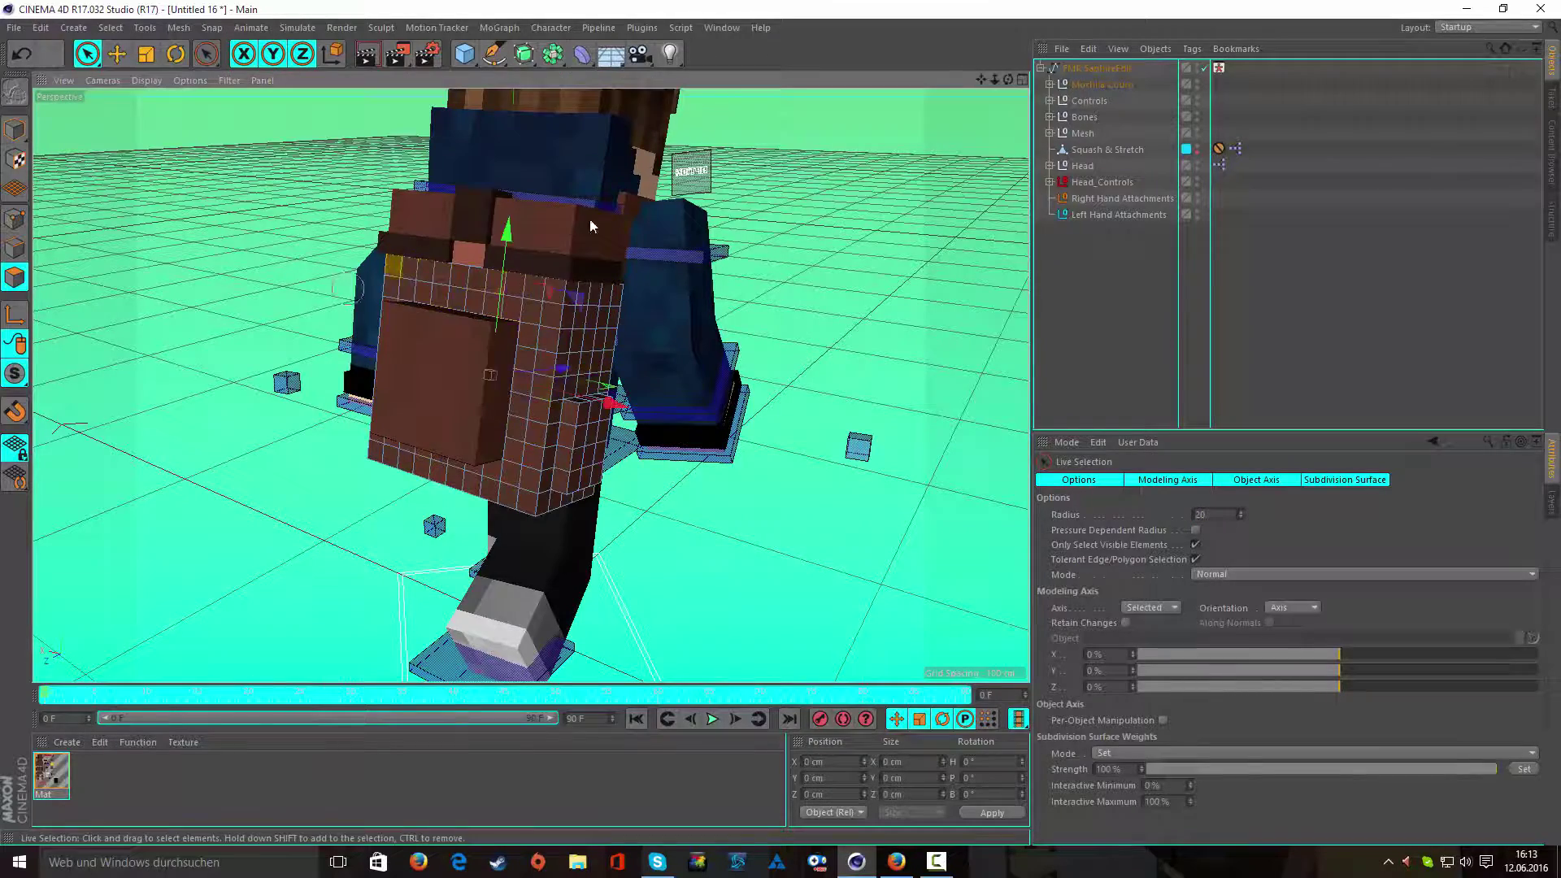
mouse_move(695, 534)
left_mouse_down("alt")
mouse_move(428, 558)
mouse_move(574, 212)
left_mouse_up("alt")
left_click_drag(783, 213, 506, 341, "alt")
- Apply a mesh deform command to the backpack's rear pocket polygons
right_click(506, 342)
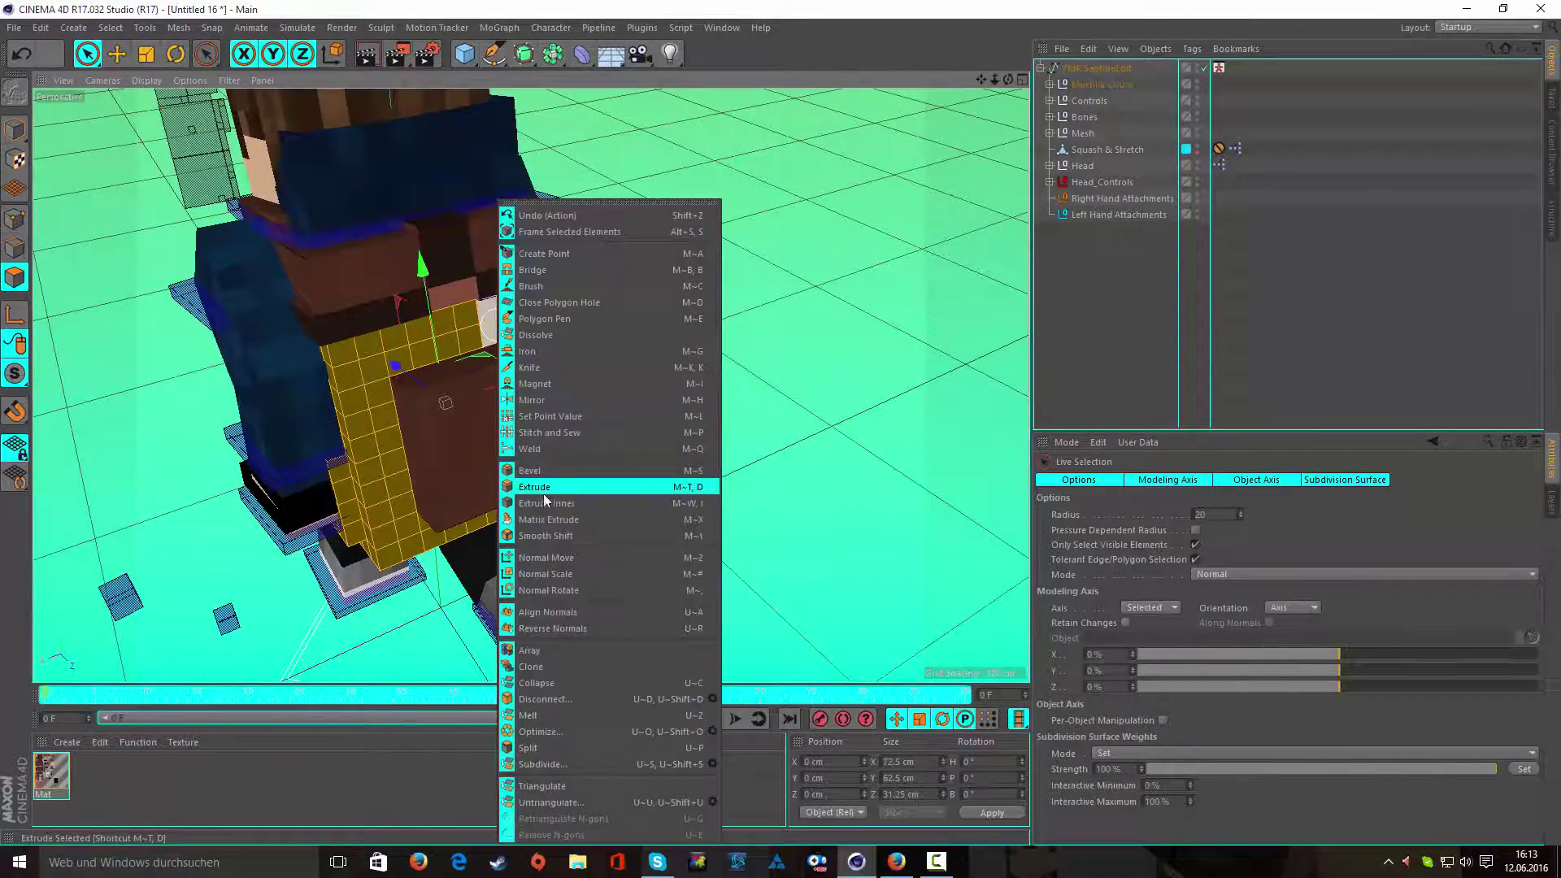
left_click(538, 492)
left_click_drag(406, 364, 539, 427, "alt")
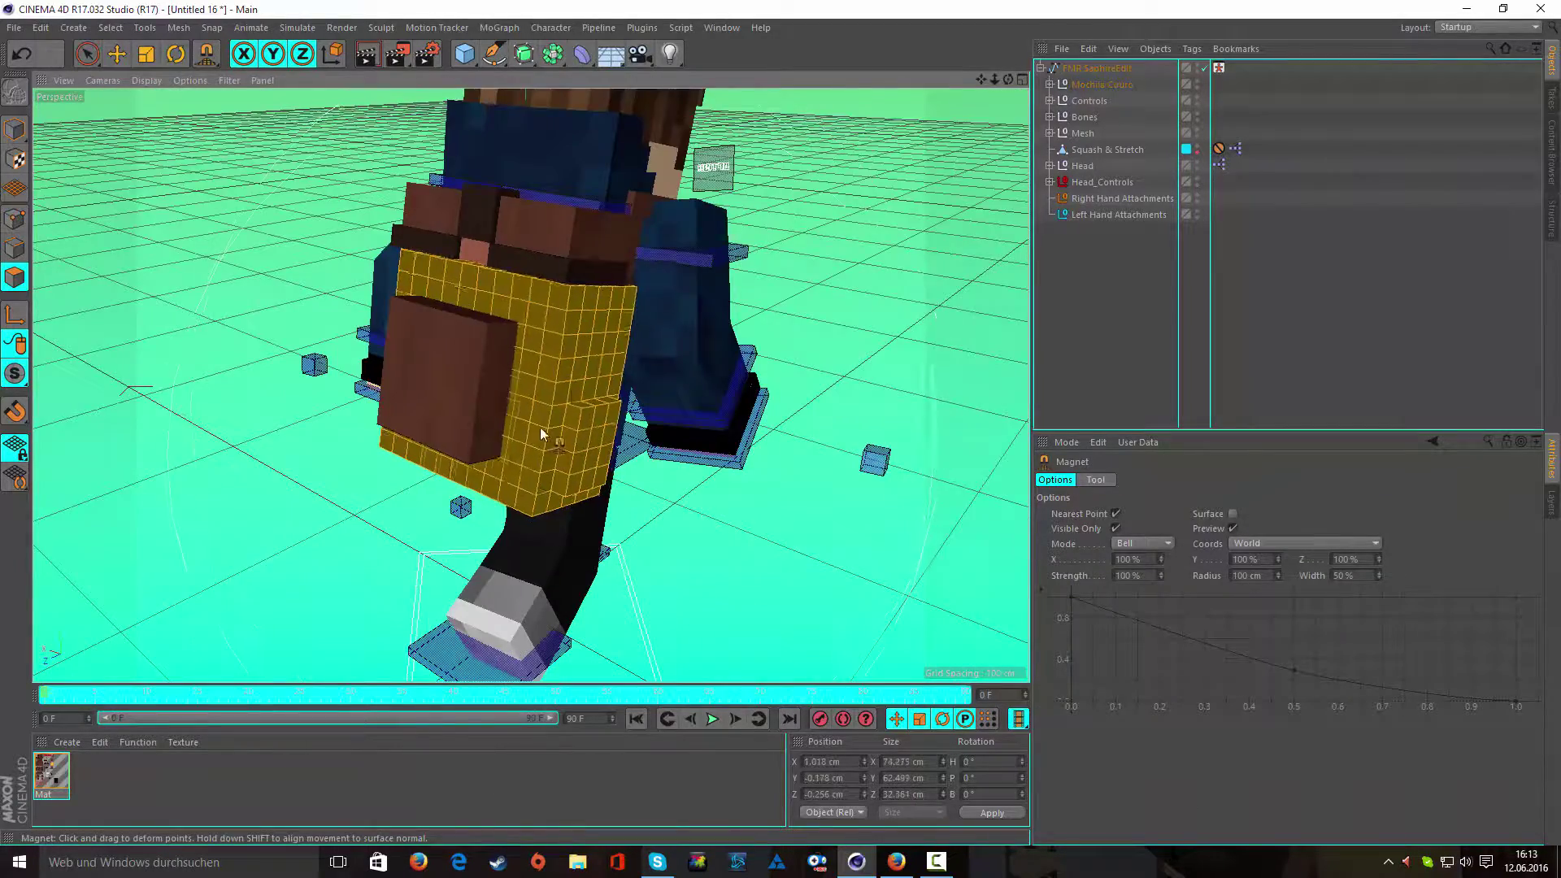
left_click_drag(471, 527, 668, 378, "alt")
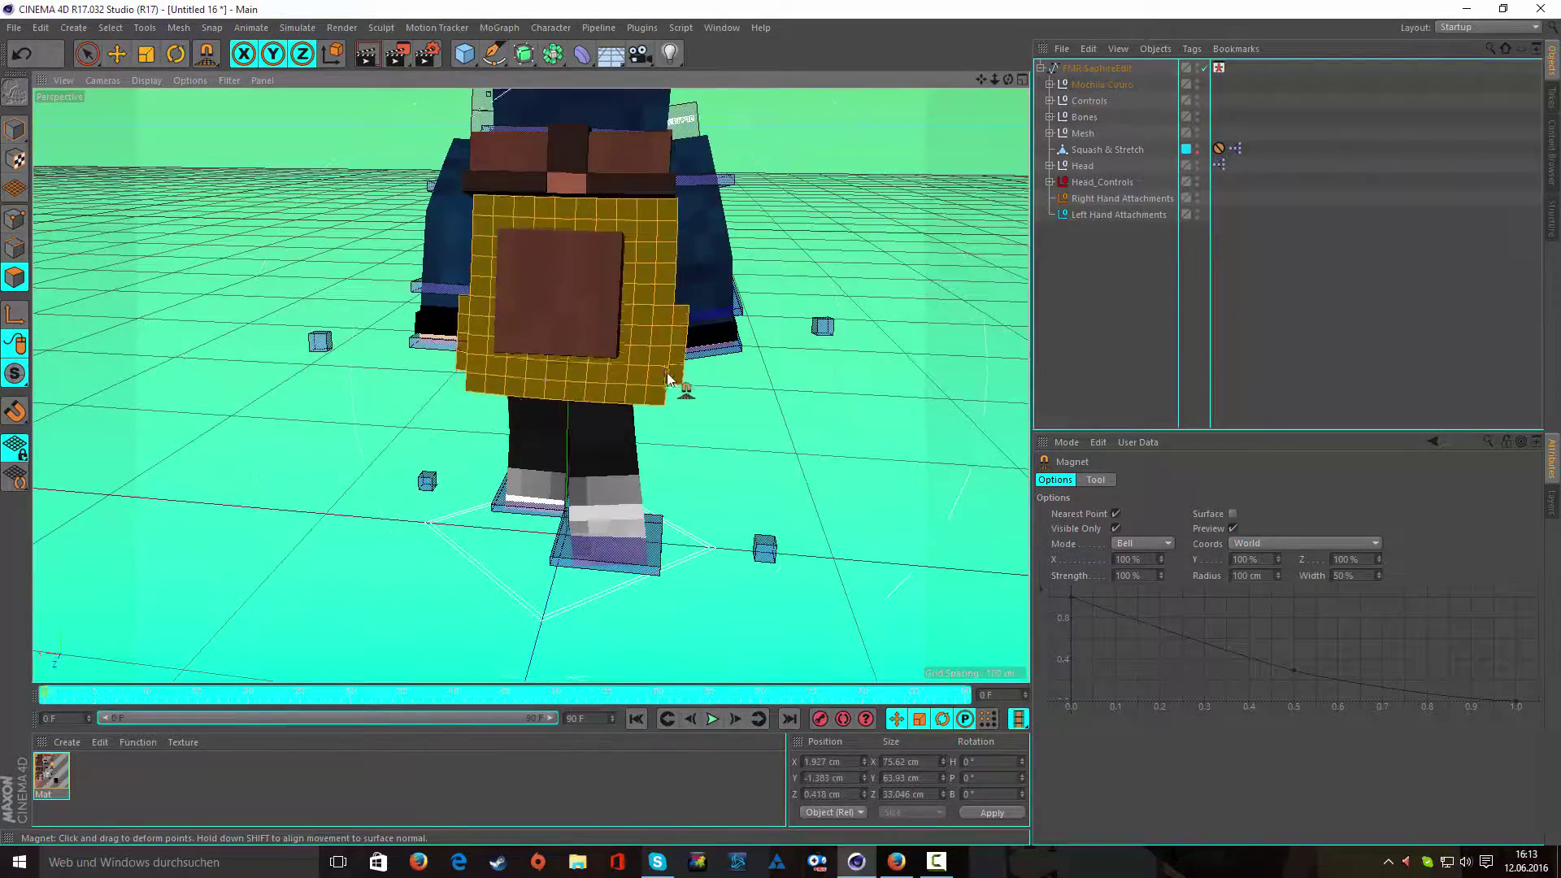
left_click(16, 128)
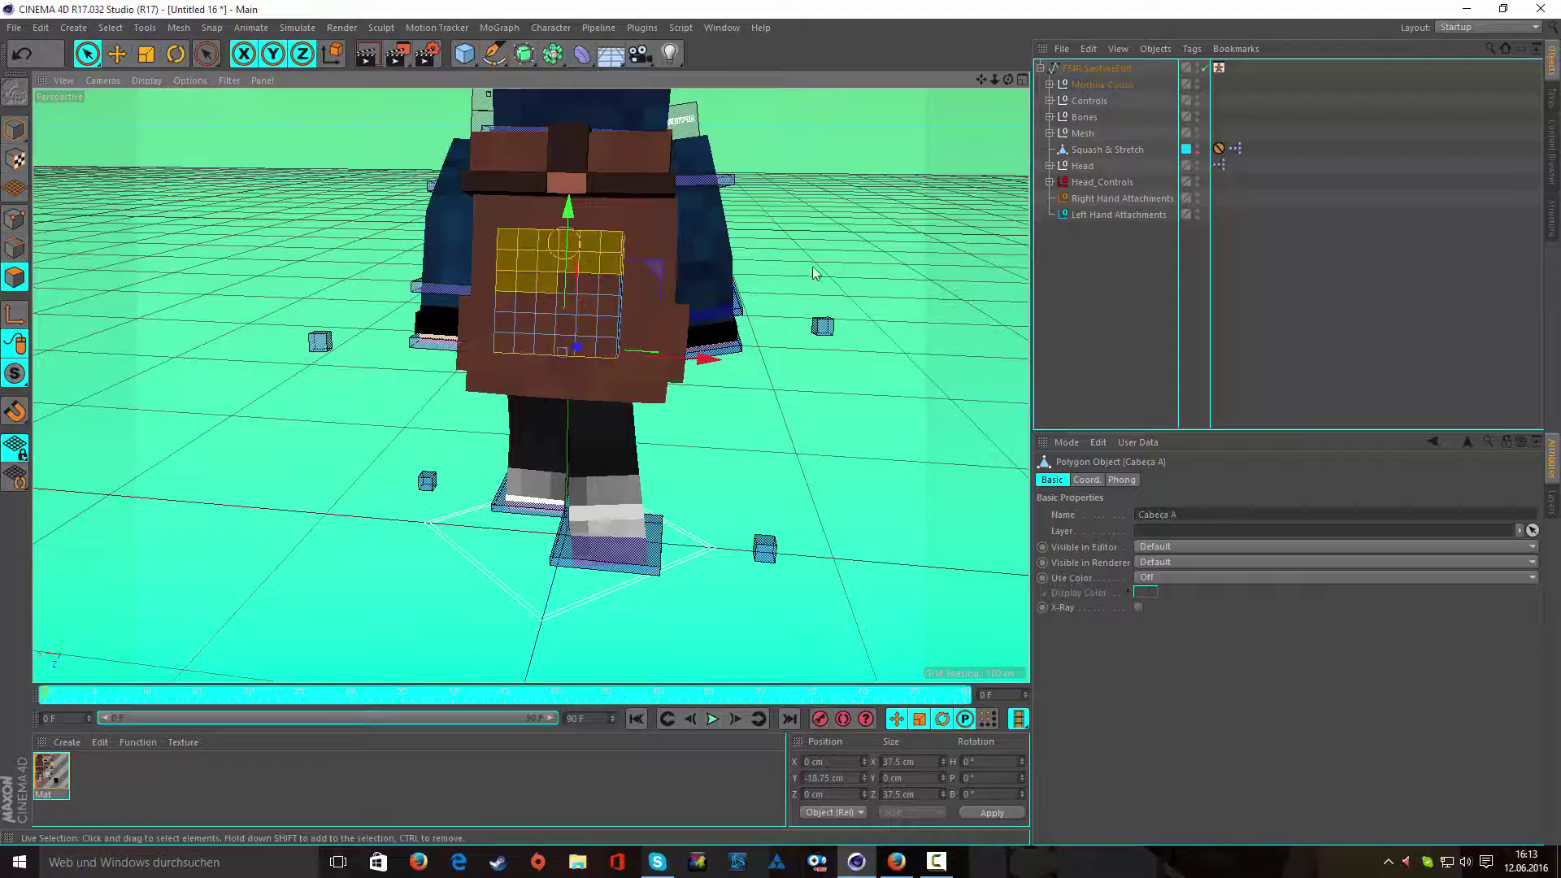
mouse_move(816, 273)
left_mouse_down("alt")
mouse_move(743, 271)
mouse_move(814, 539)
mouse_move(797, 438)
mouse_move(619, 301)
mouse_move(670, 447)
mouse_move(571, 161)
mouse_move(641, 387)
left_mouse_up("alt")
- Reshape the pocket points with the Magnet tool, then return to Model mode
key("m")
key("i")
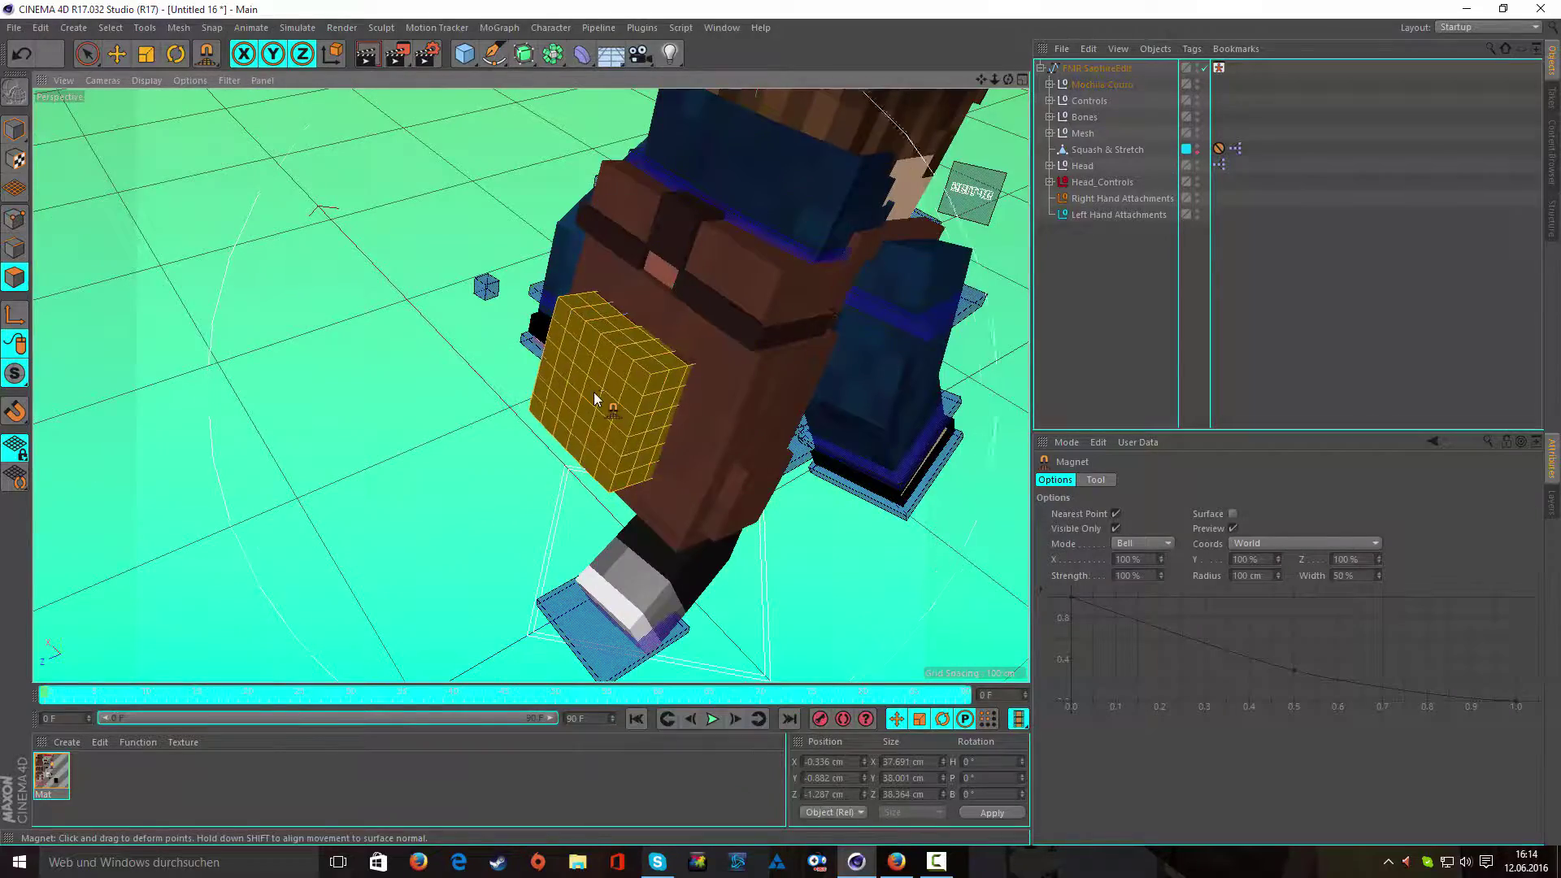
mouse_move(506, 440)
left_mouse_down("alt")
mouse_move(825, 463)
mouse_move(438, 405)
mouse_move(492, 450)
mouse_move(540, 435)
mouse_move(490, 418)
mouse_move(554, 393)
mouse_move(612, 514)
mouse_move(598, 451)
mouse_move(569, 423)
left_mouse_up("alt")
key("space")
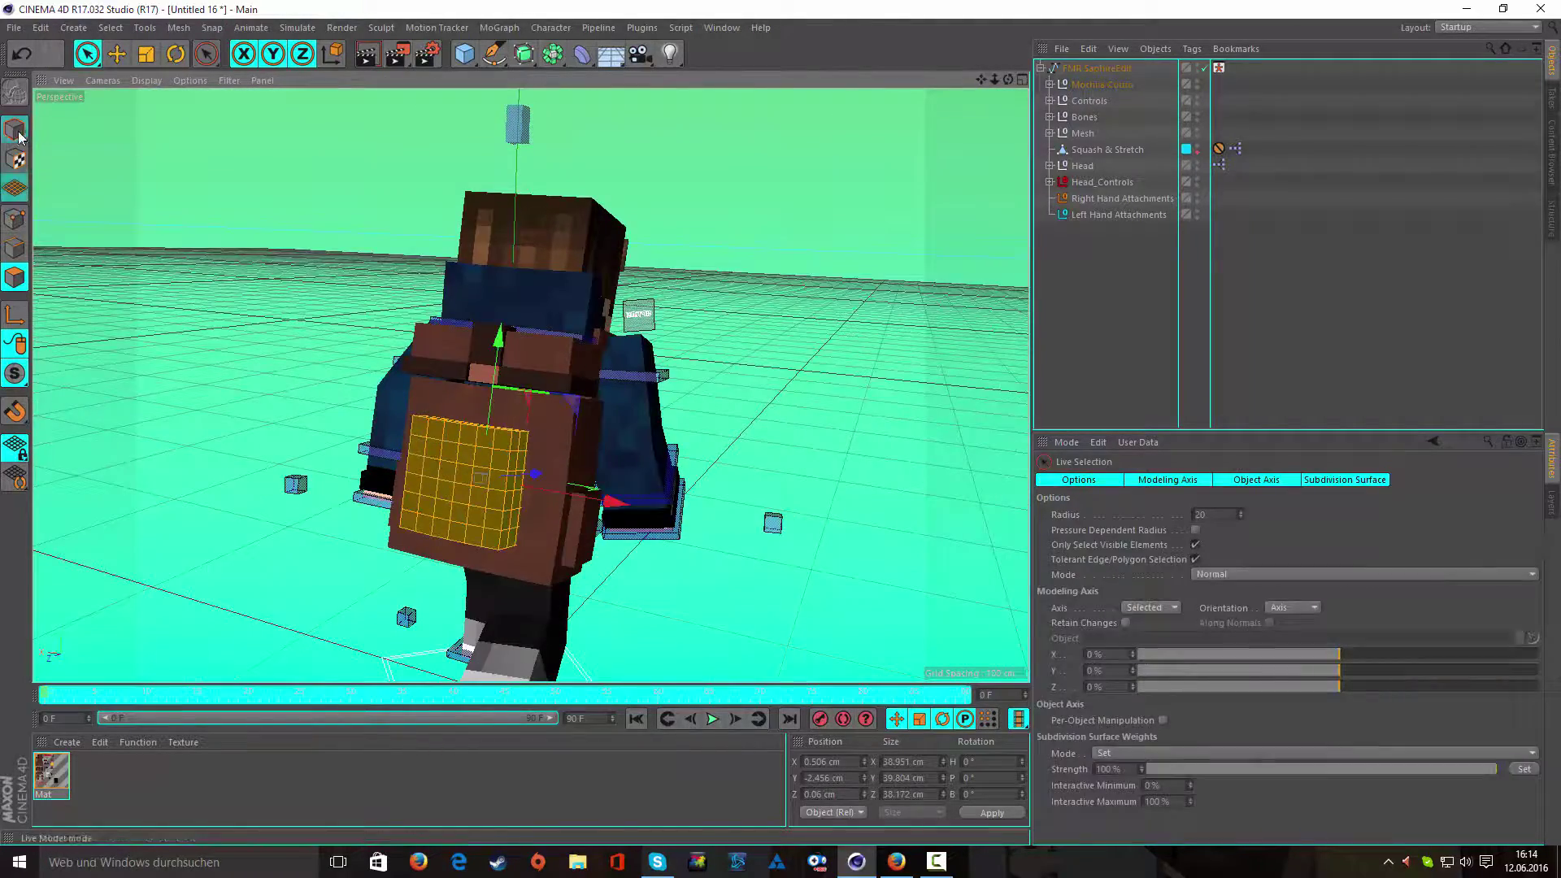
left_click(16, 130)
mouse_move(632, 510)
left_mouse_down("alt")
mouse_move(778, 354)
mouse_move(905, 320)
left_mouse_up("alt")
- Undo the last backpack edit and return to Model mode facing the character
key("ctrl+z")
left_click_drag(766, 439, 213, 352, "alt")
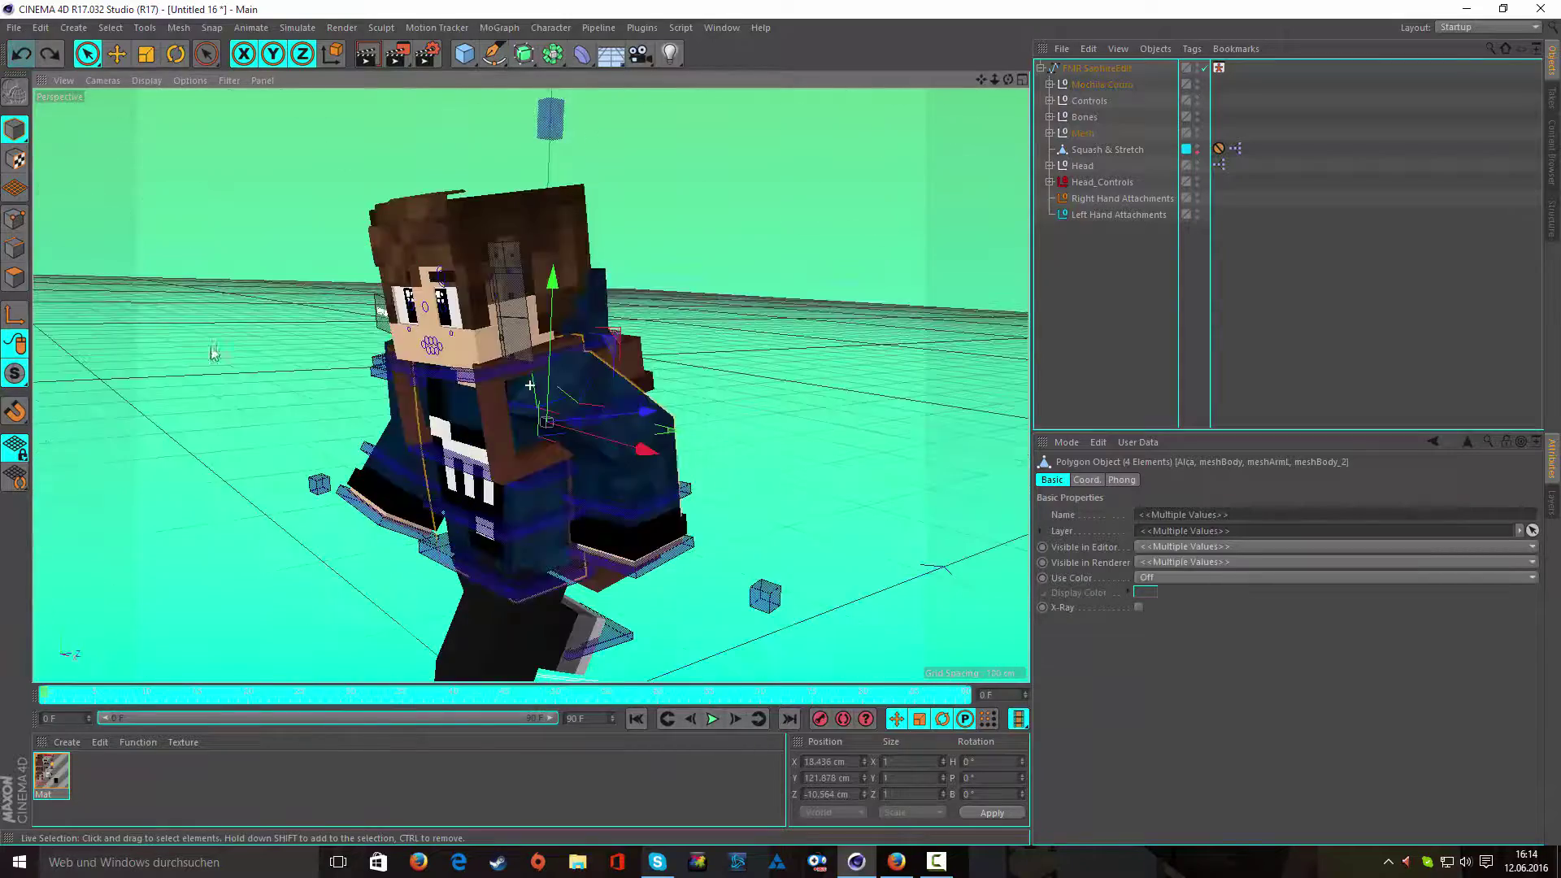
key("Return")
left_click(4, 130)
key("ctrl+shift+z")
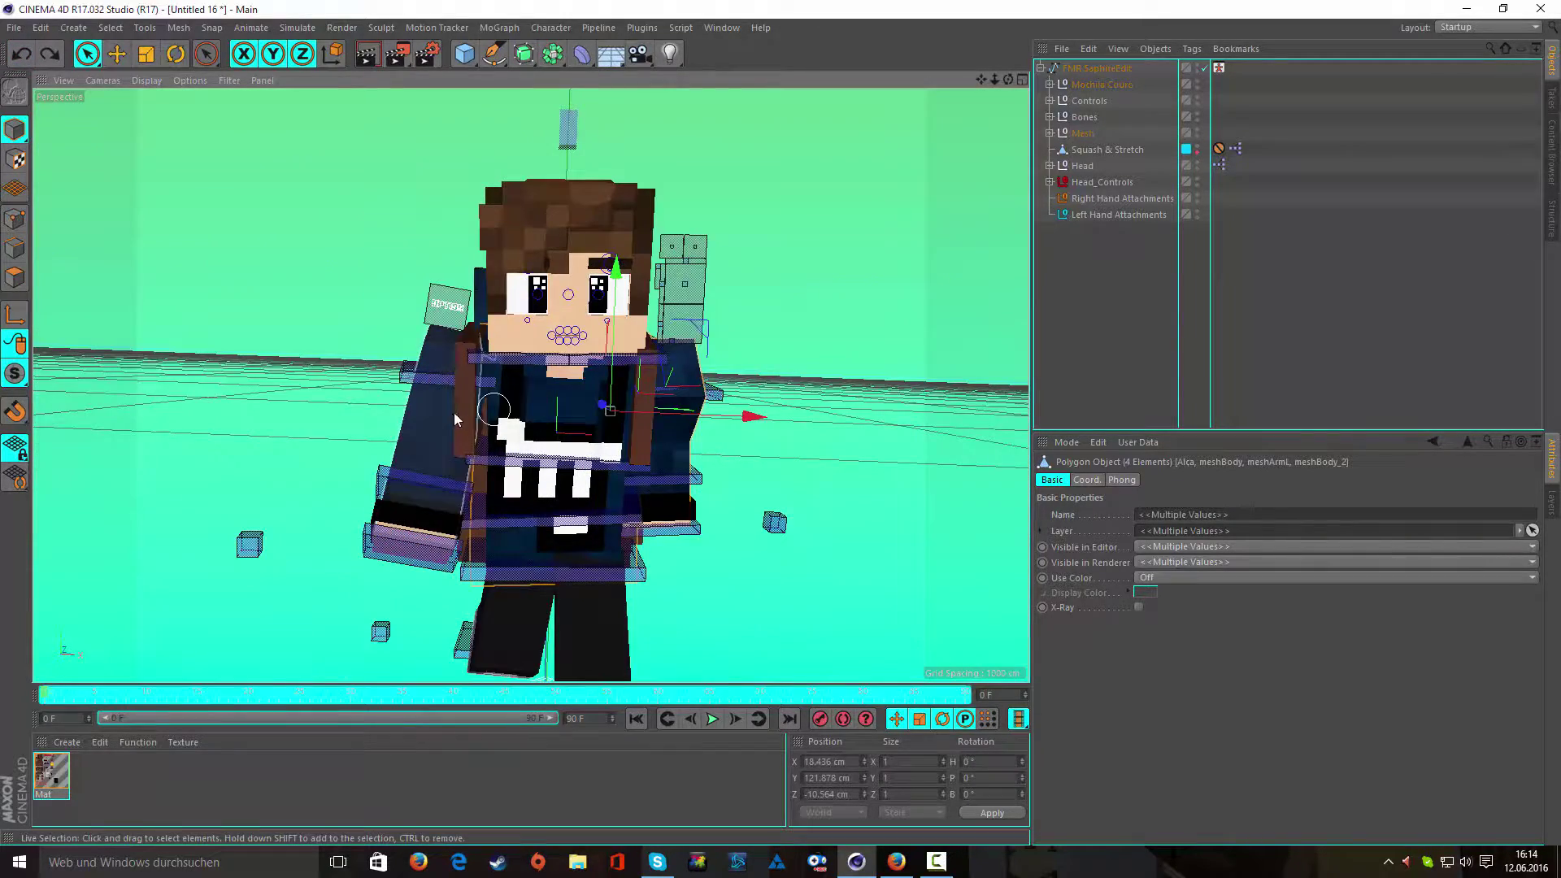
- Rotate the Alça backpack strap about −2.14° against the shoulder
left_click(464, 420)
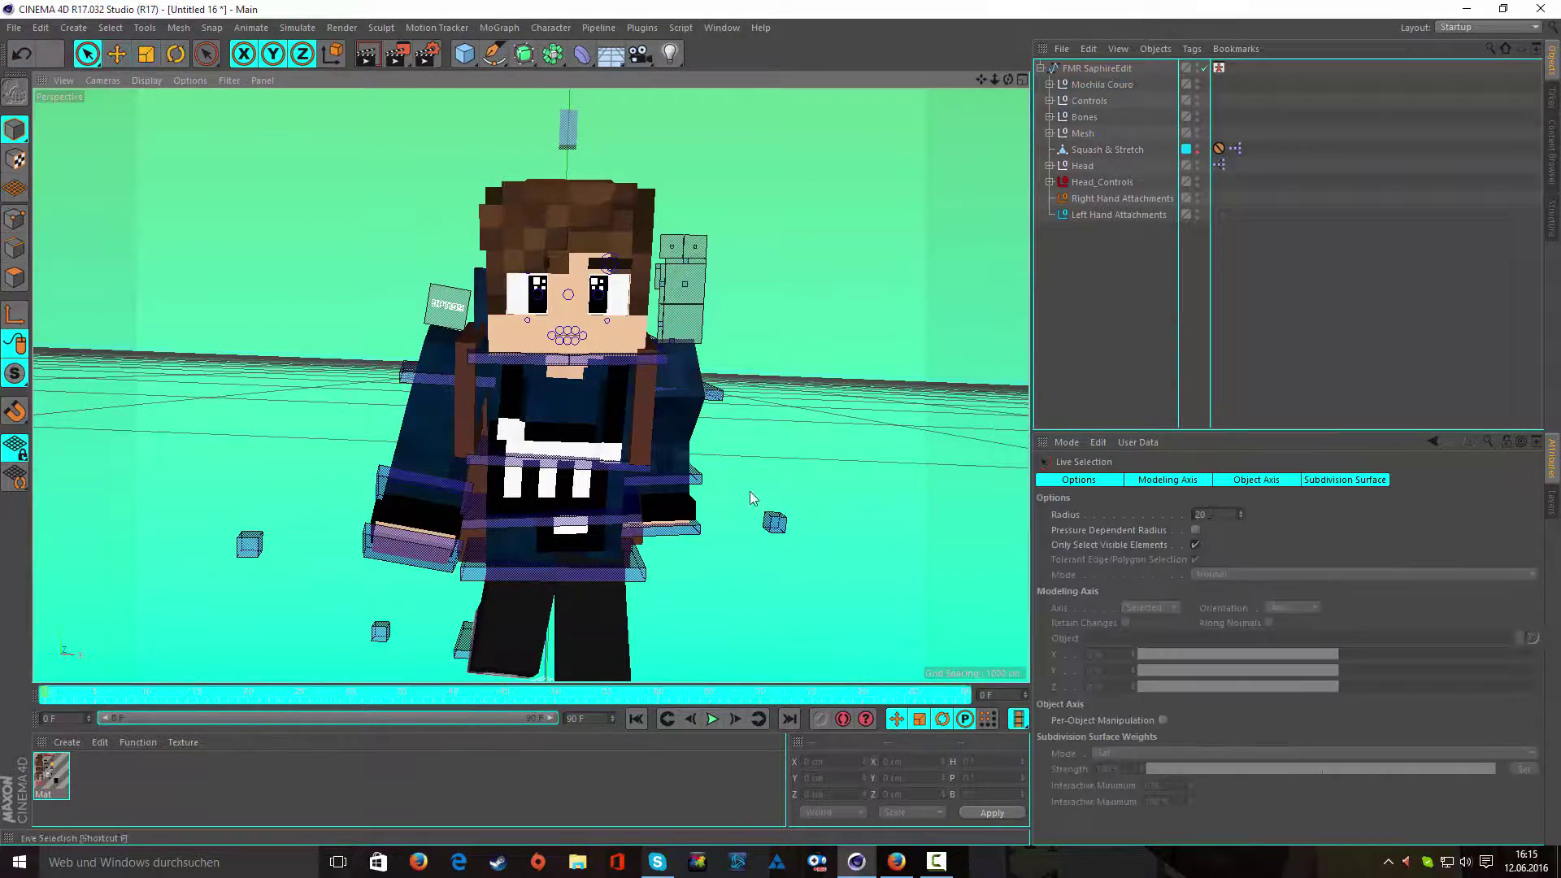
left_click(461, 384)
key("r")
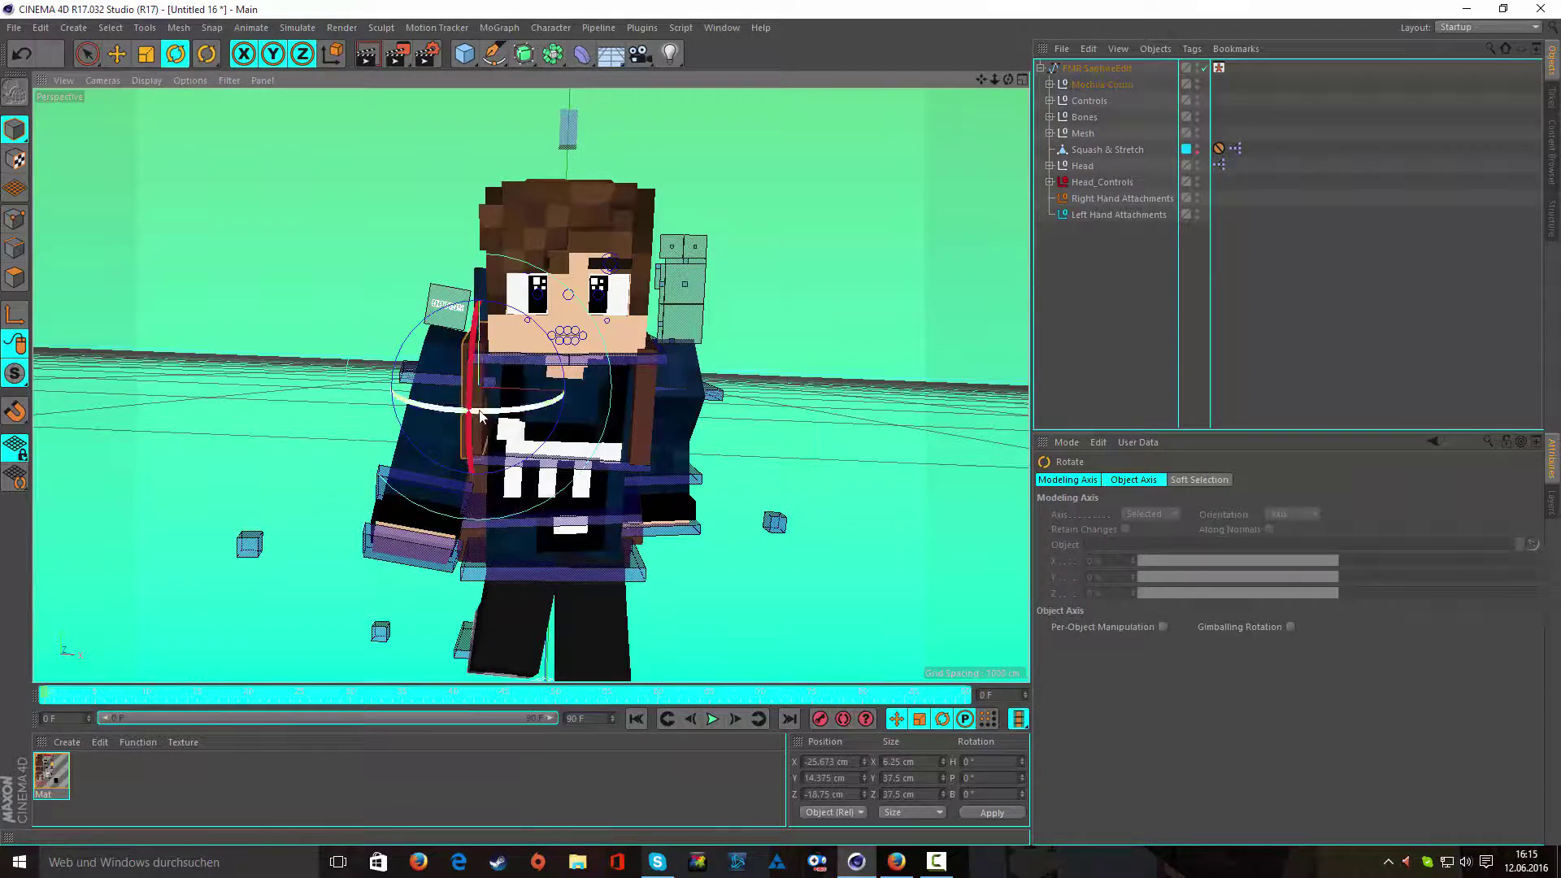
left_click(625, 410)
key("e")
mouse_move(622, 420)
left_mouse_down()
mouse_move(870, 414)
mouse_move(1016, 341)
left_mouse_up()
- Add the Map scroll preset from the library's Decorações > Aleatorio folder to the scene
key("shift+F8")
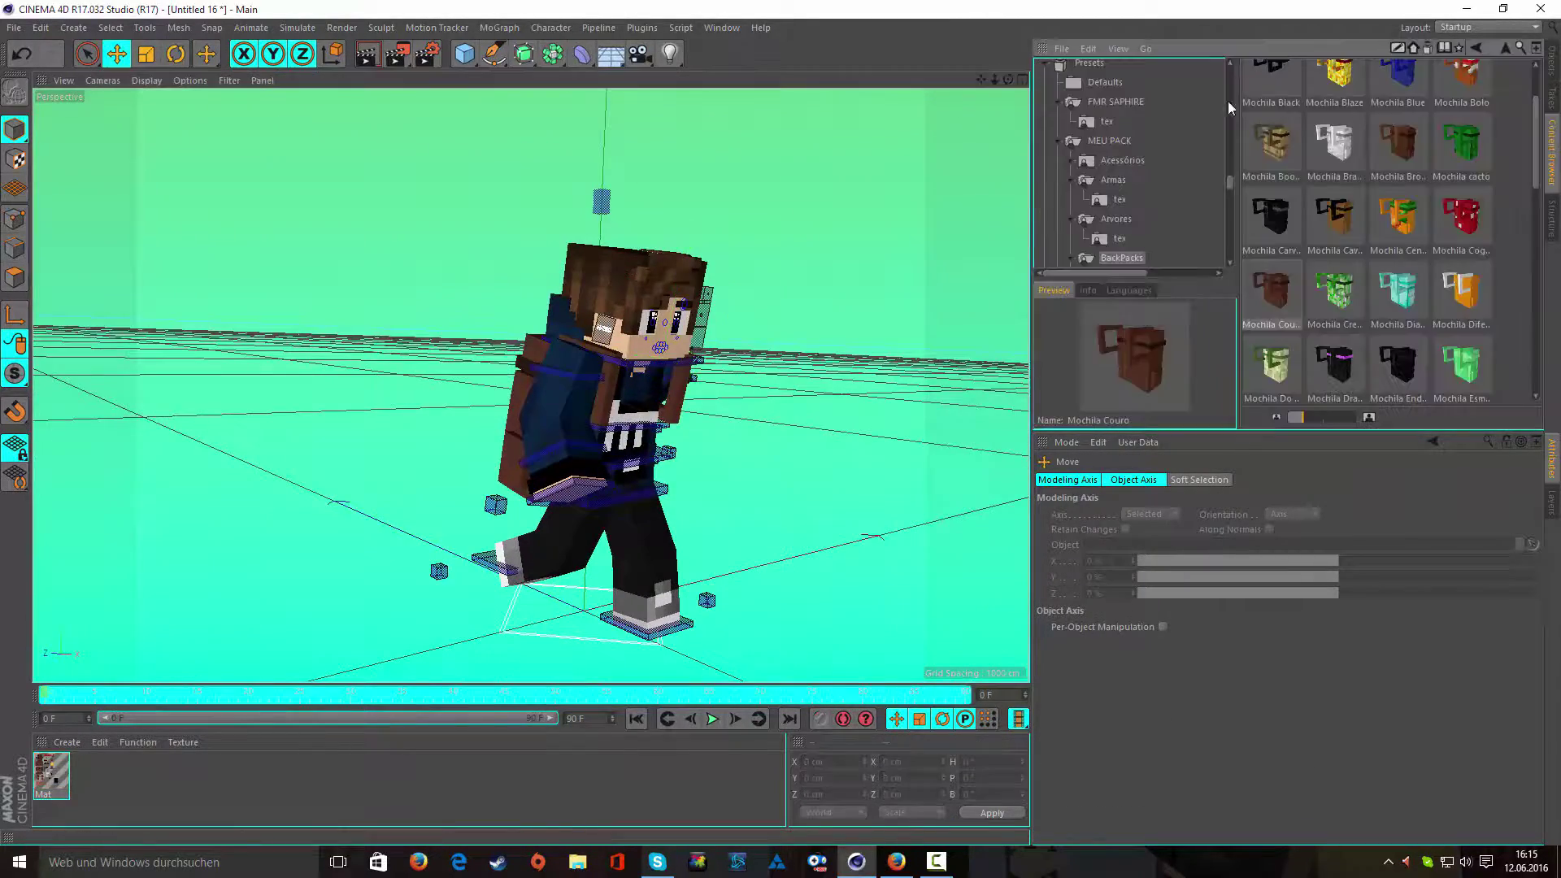
double_click(1334, 171)
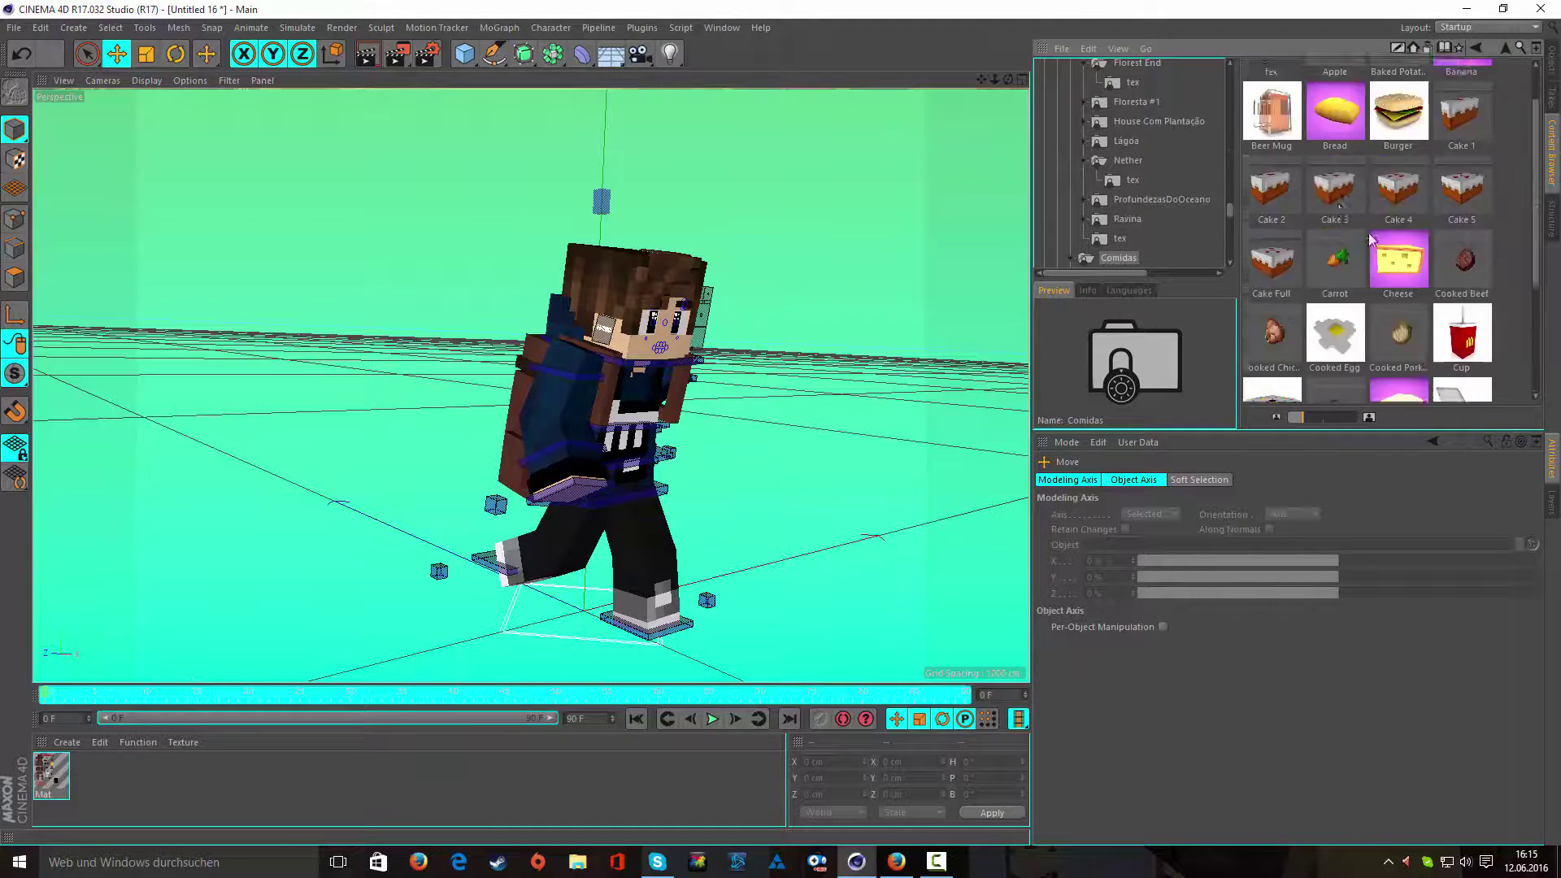
double_click(1271, 247)
double_click(1291, 121)
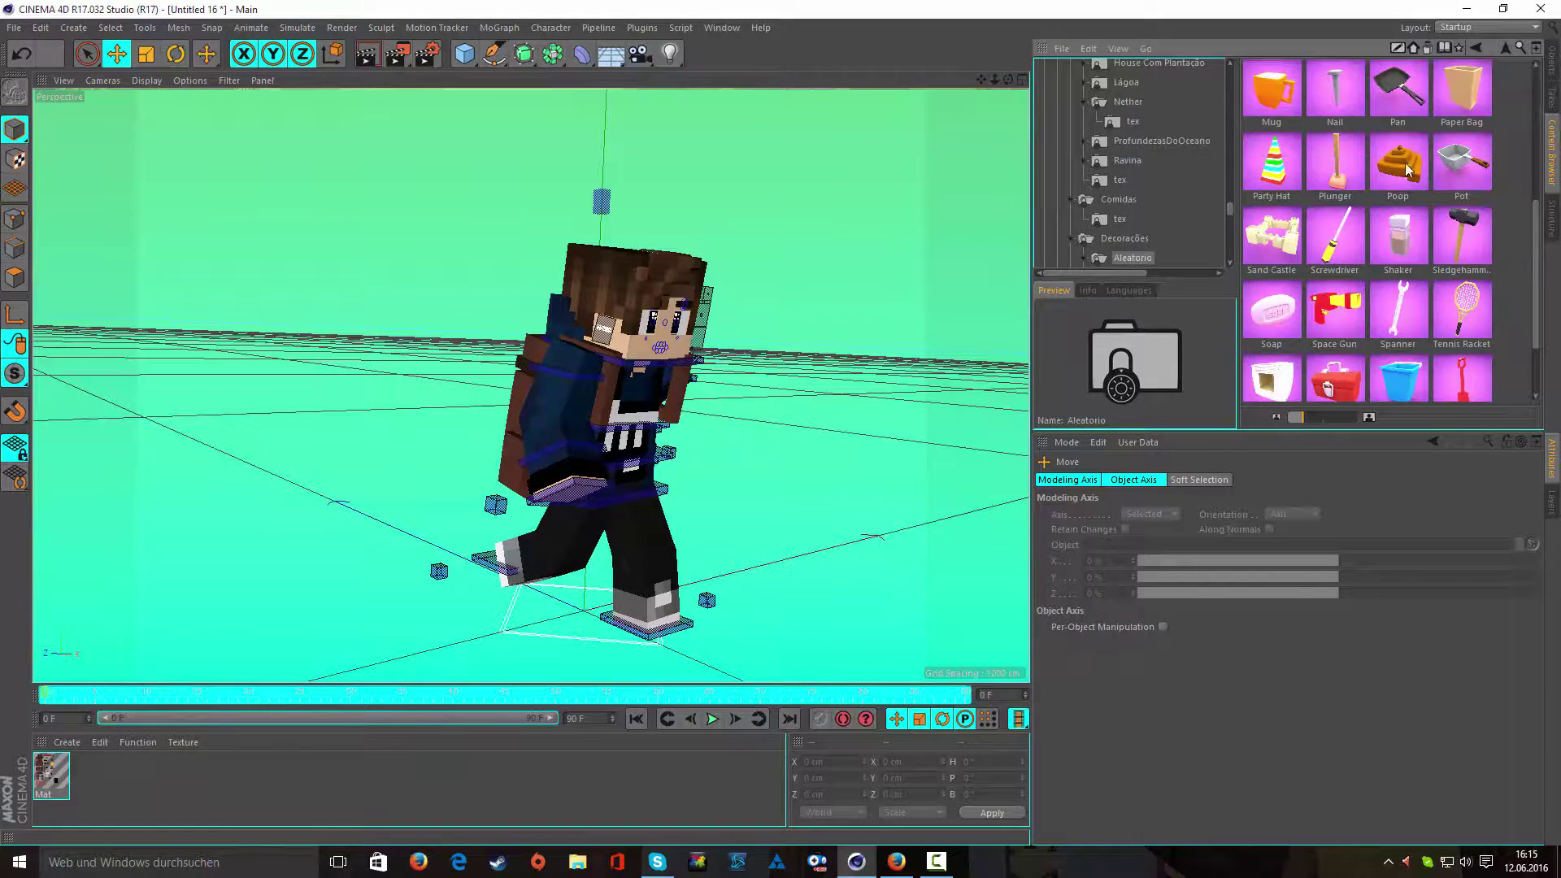
mouse_move(1333, 309)
left_mouse_down()
mouse_move(598, 664)
mouse_move(733, 489)
mouse_move(711, 451)
left_mouse_up()
- Rotate the map so it sits unrolled in front of the character's hands
key("r")
left_click_drag(873, 489, 683, 504, "alt")
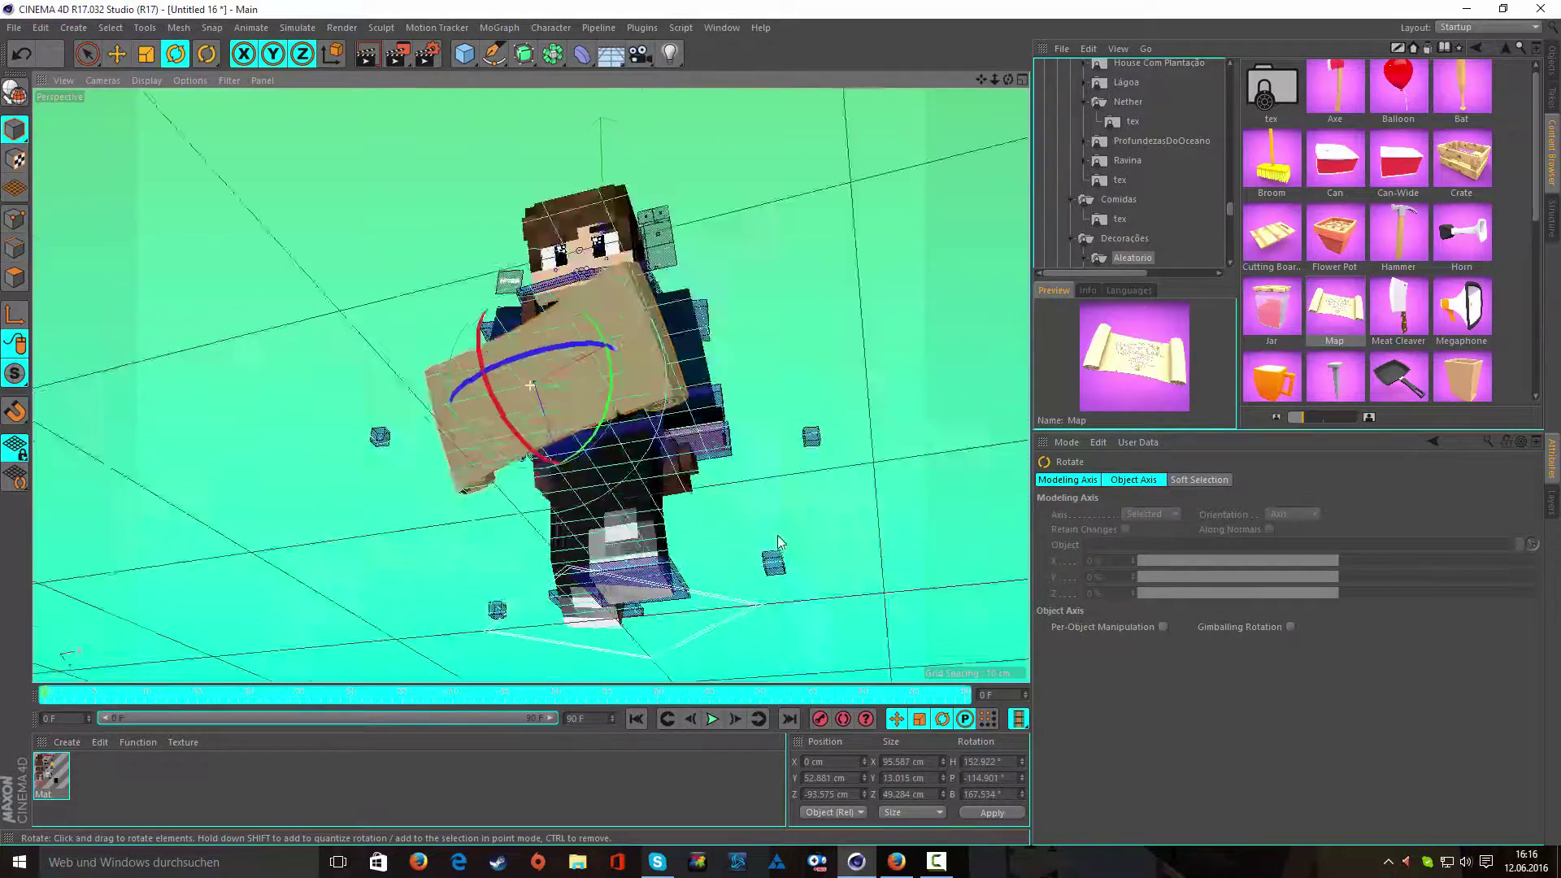
key("e")
left_click(630, 508)
key("r")
left_click(487, 569)
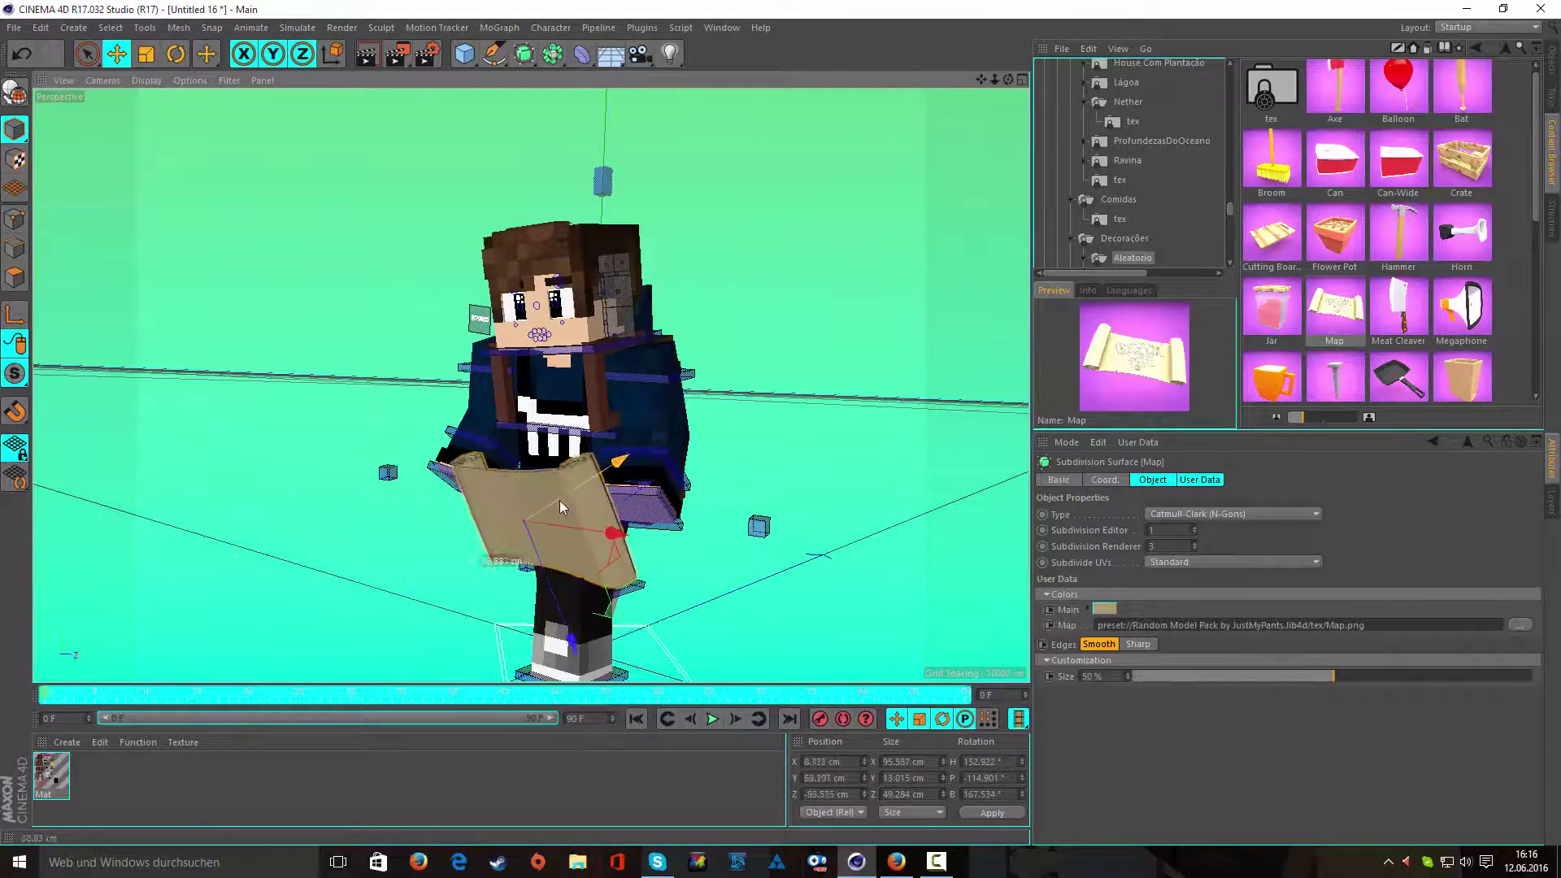
left_click_drag(601, 529, 810, 543, "alt")
mouse_move(653, 431)
left_mouse_down()
mouse_move(642, 480)
mouse_move(821, 427)
mouse_move(634, 487)
mouse_move(658, 455)
mouse_move(682, 345)
left_mouse_up()
- Select the goalArmR_L and goalArmL_L arm controls to move them onto the map
key("e")
key("r")
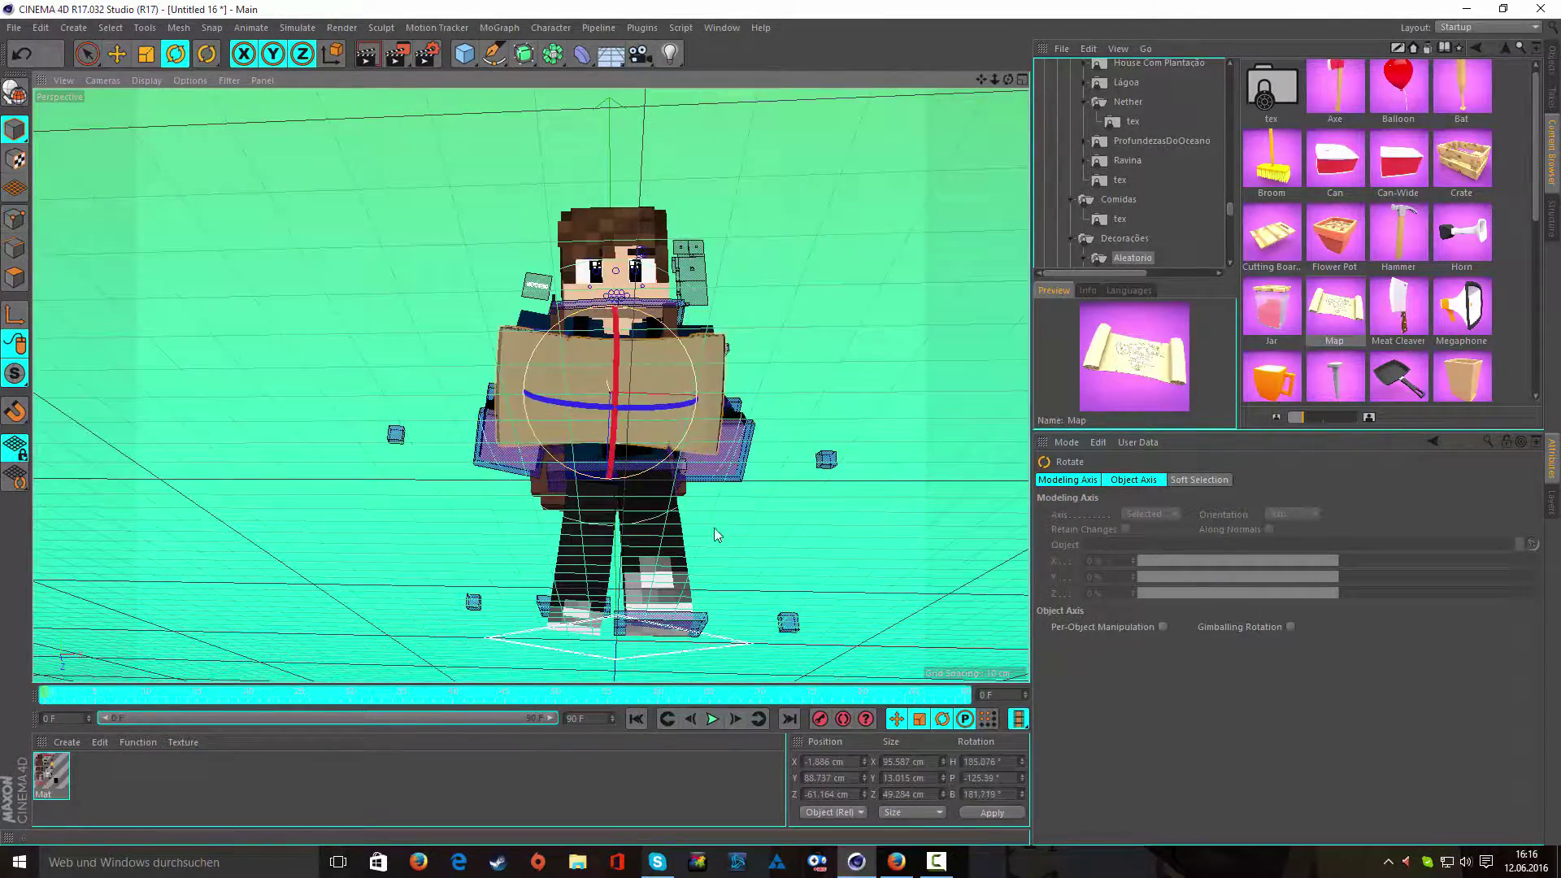
mouse_move(715, 534)
left_mouse_down("alt")
mouse_move(605, 467)
mouse_move(520, 447)
mouse_move(667, 456)
mouse_move(871, 610)
left_mouse_up("alt")
left_click(604, 467)
key("e")
left_click(520, 447)
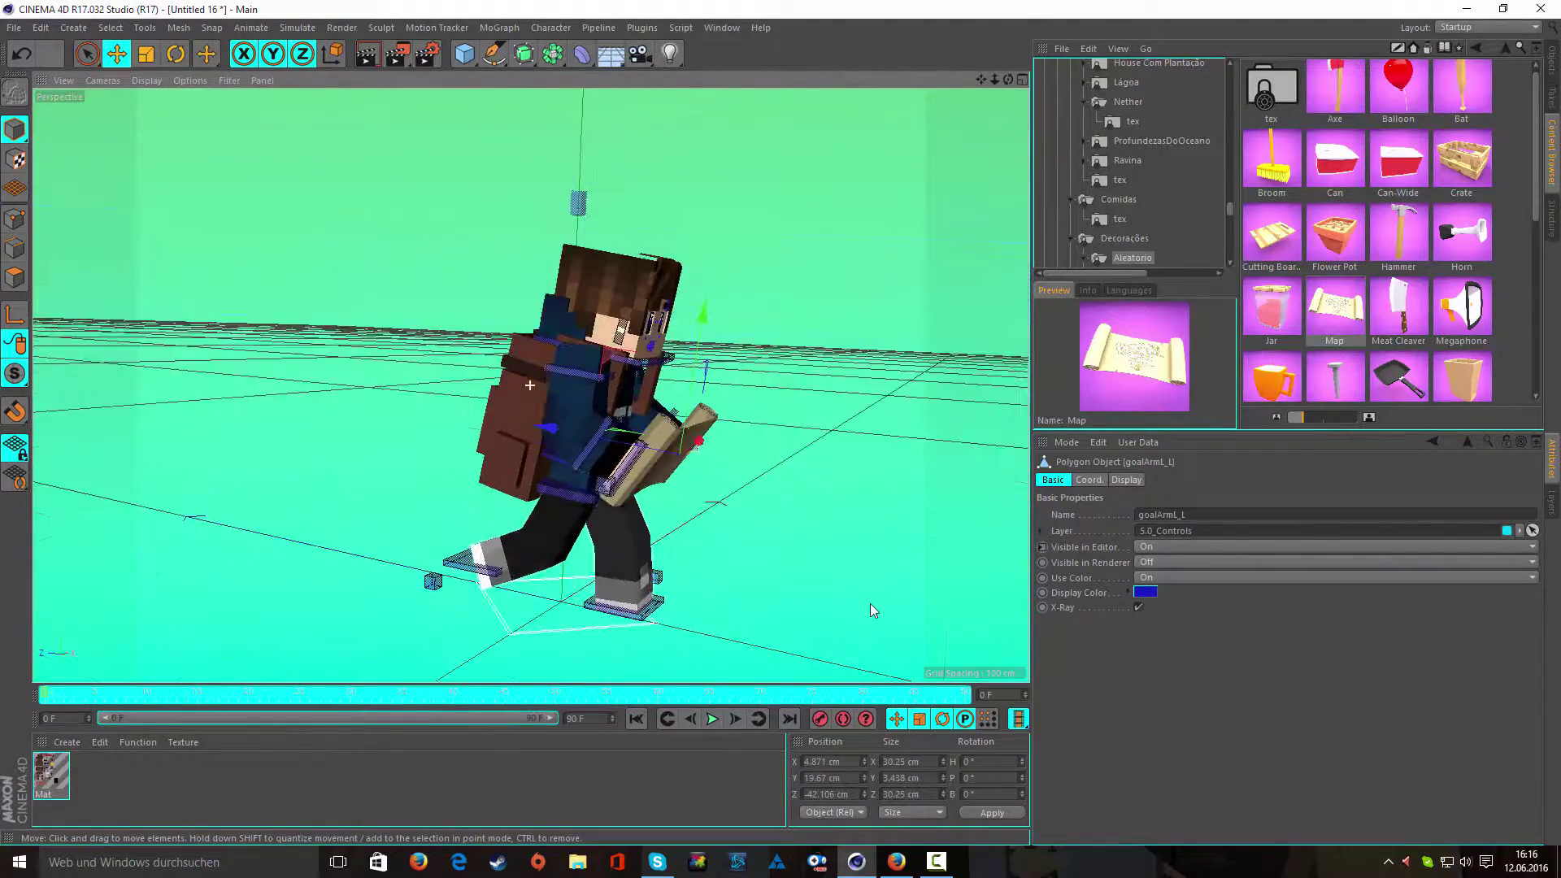
- Move goalLegR and goalLegL into a tighter stride beneath the map
left_click(433, 581)
left_click_drag(433, 581, 527, 529)
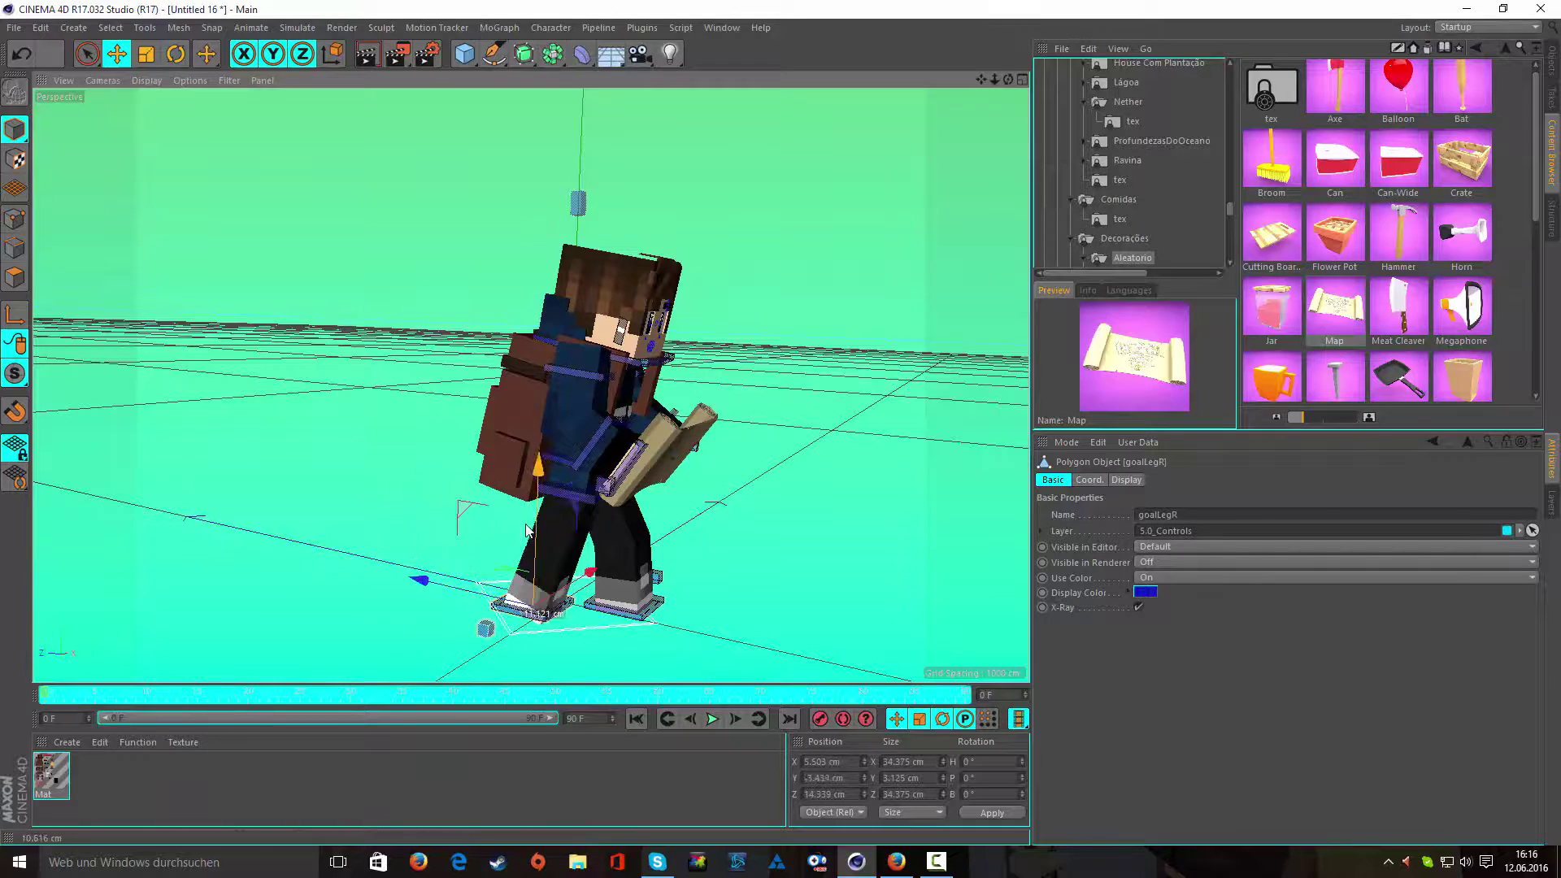
left_click_drag(541, 590, 581, 534)
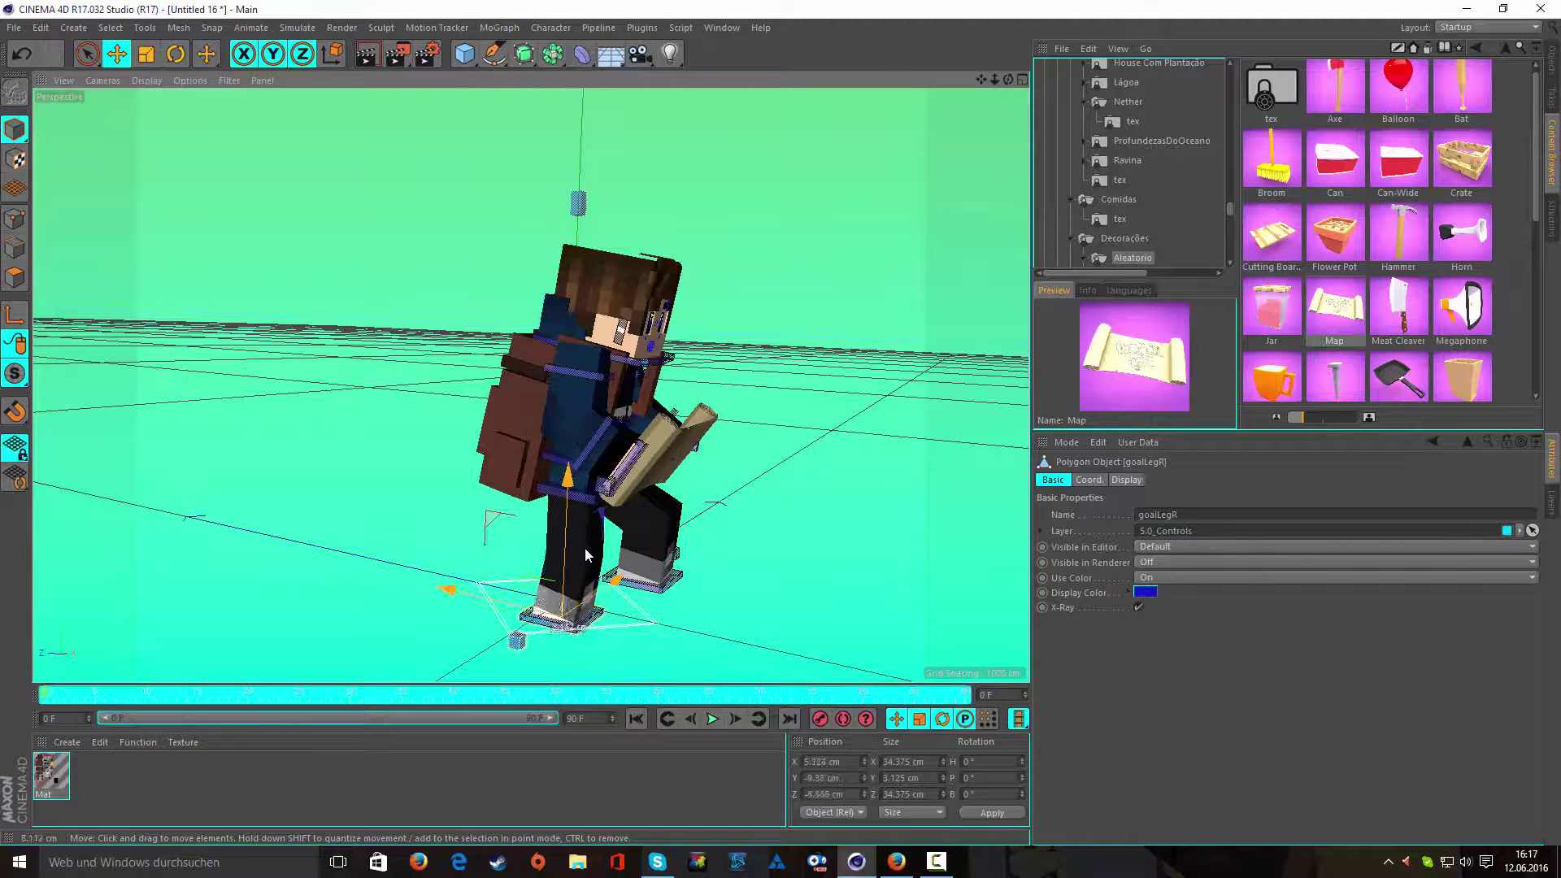
left_click_drag(647, 578, 569, 624)
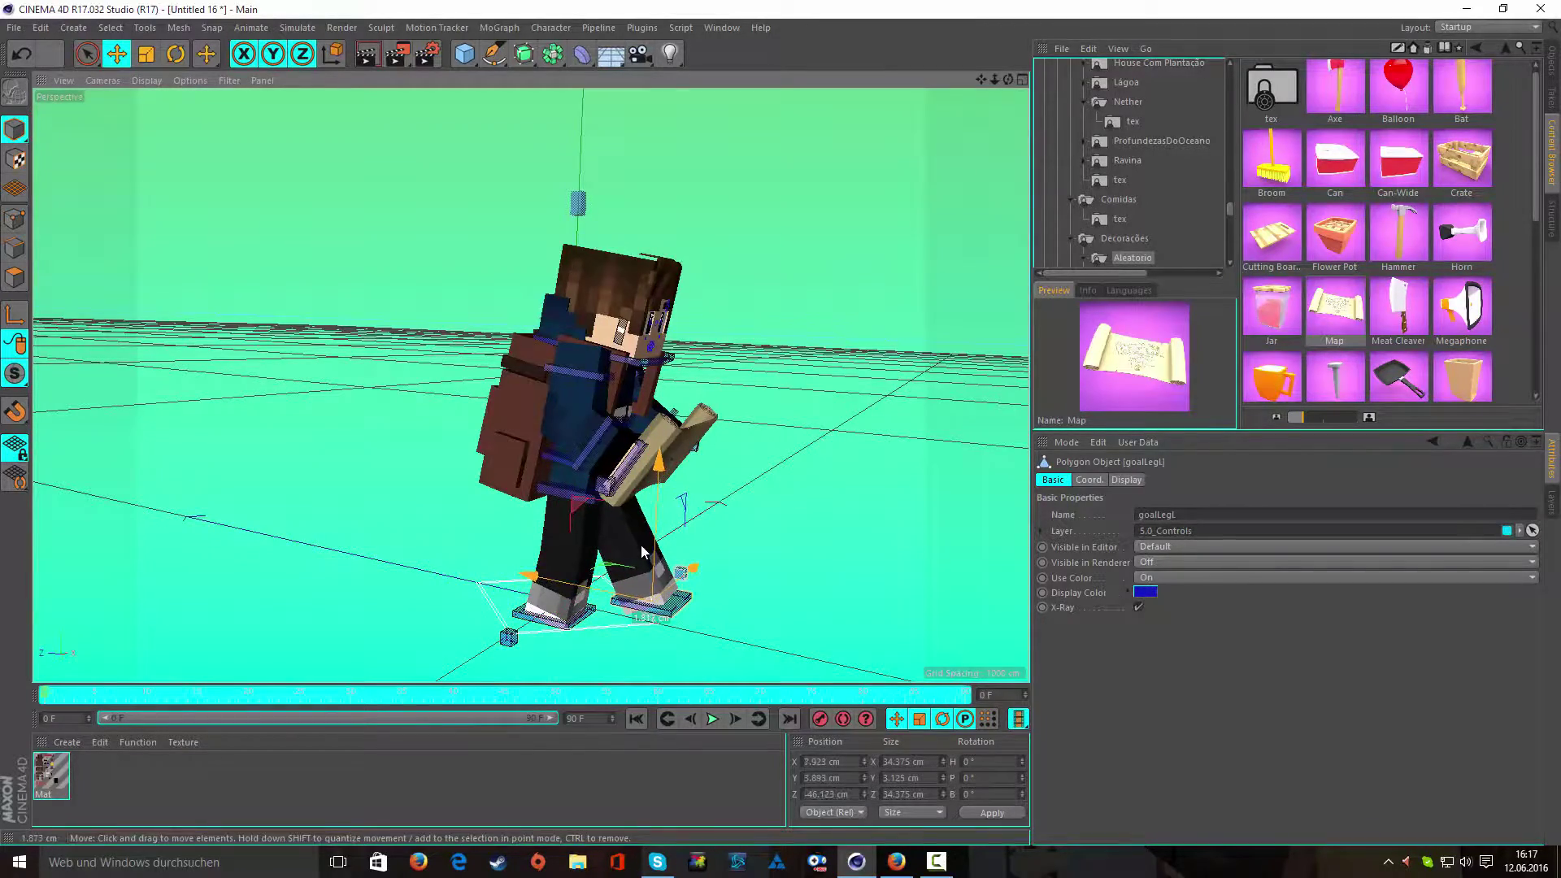
- Rotate the head control to tilt it down toward the map, then browse the library to Cenários
left_click_drag(642, 552, 649, 381, "alt")
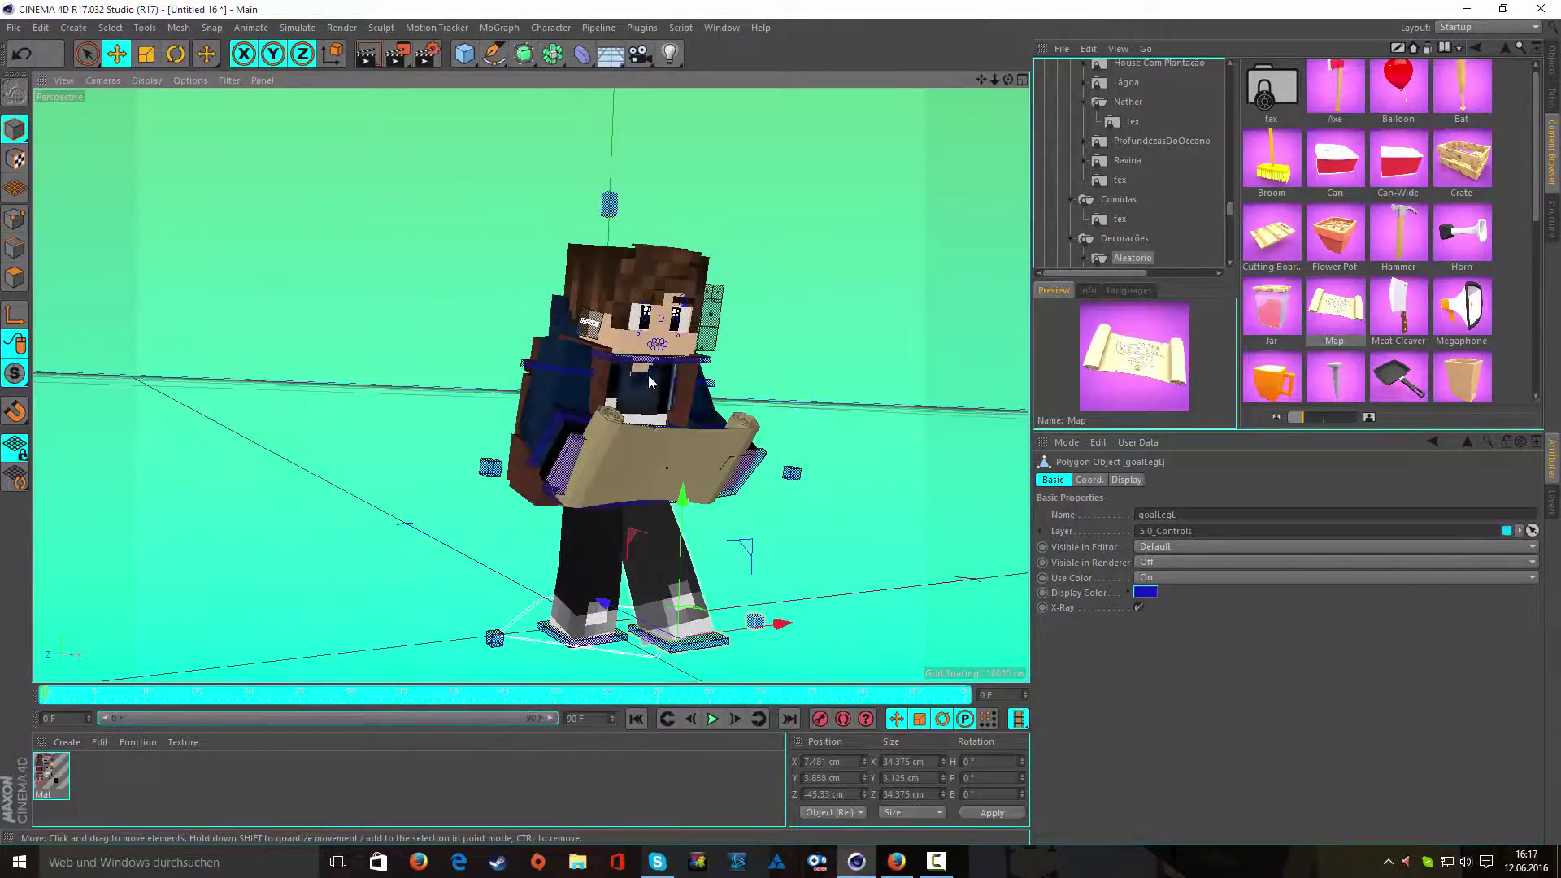
left_click(647, 374)
key("r")
left_click_drag(647, 374, 944, 388)
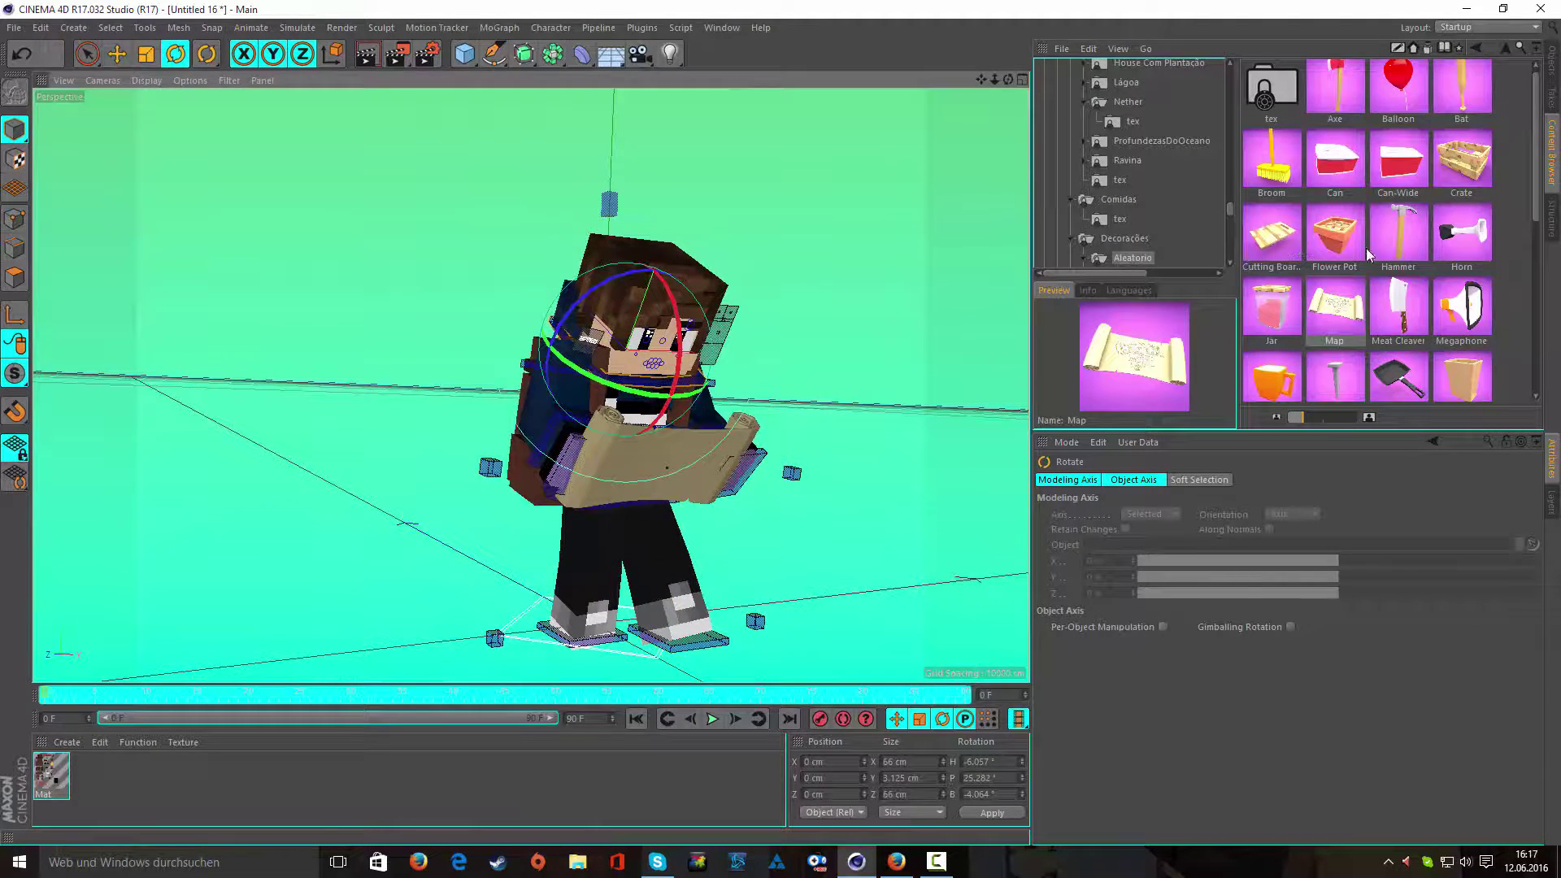
key("Down")
key("Down")
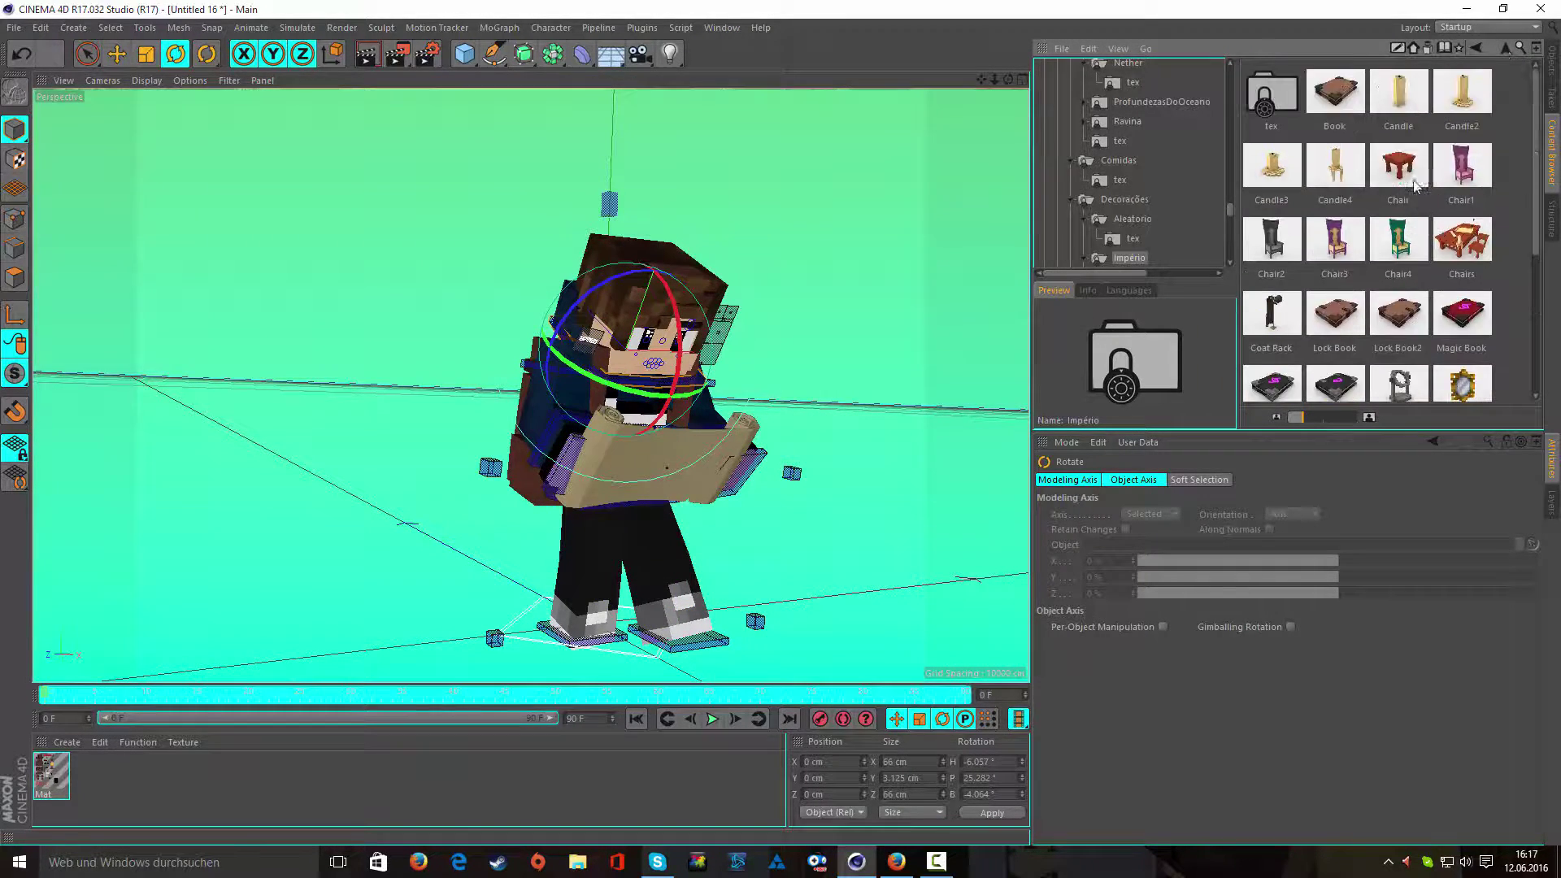
left_click(1501, 46)
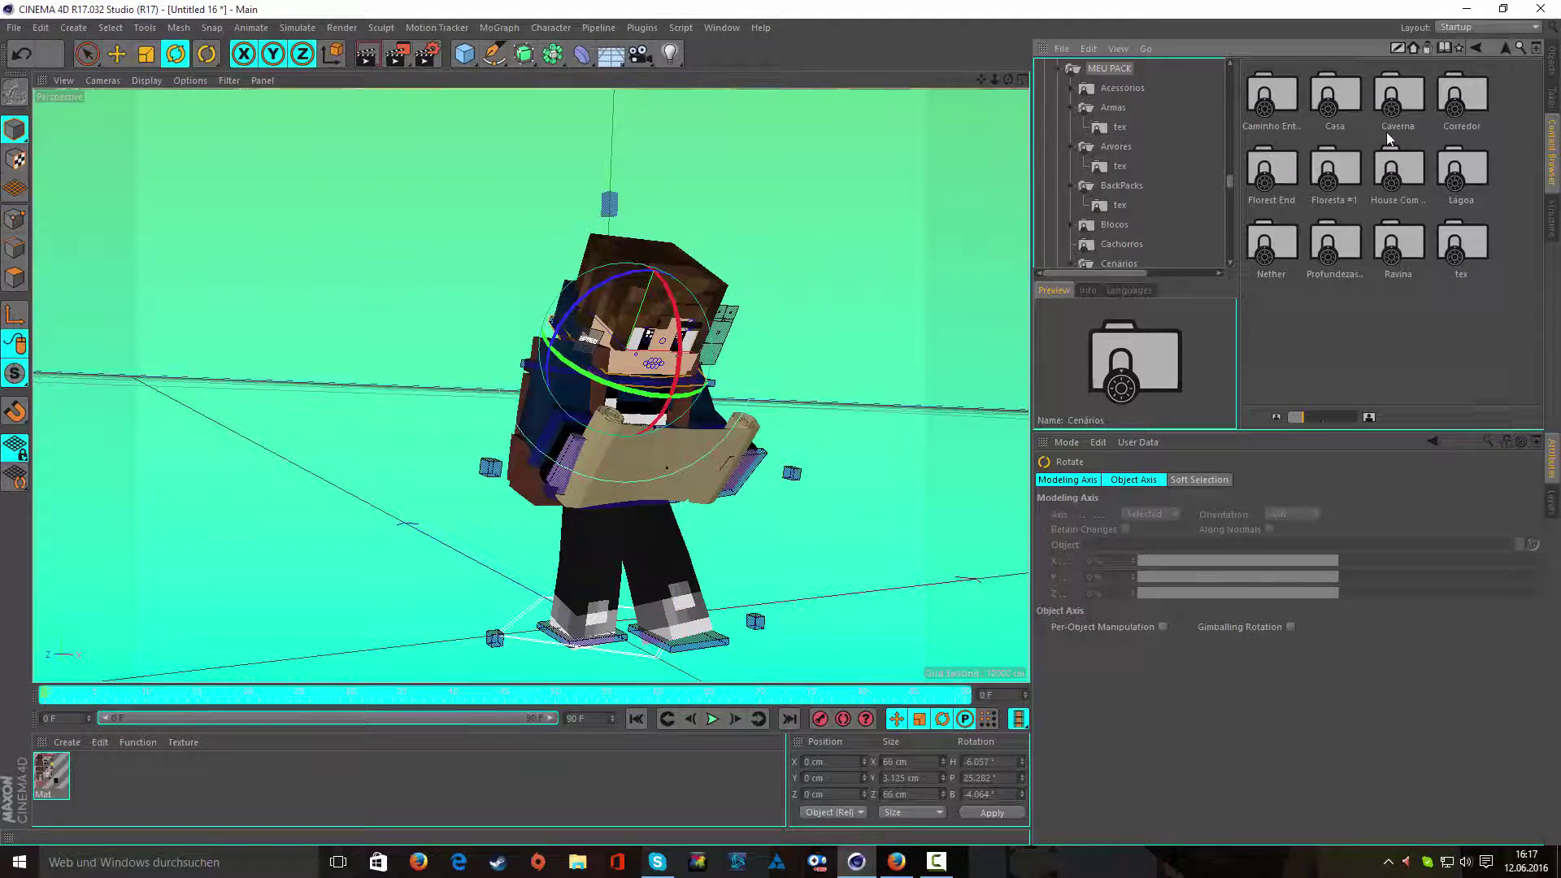
- Merge the Florest End scenery into the project and expand its hierarchy
double_click(1270, 171)
double_click(1333, 87)
left_click(1551, 59)
left_click(1040, 85)
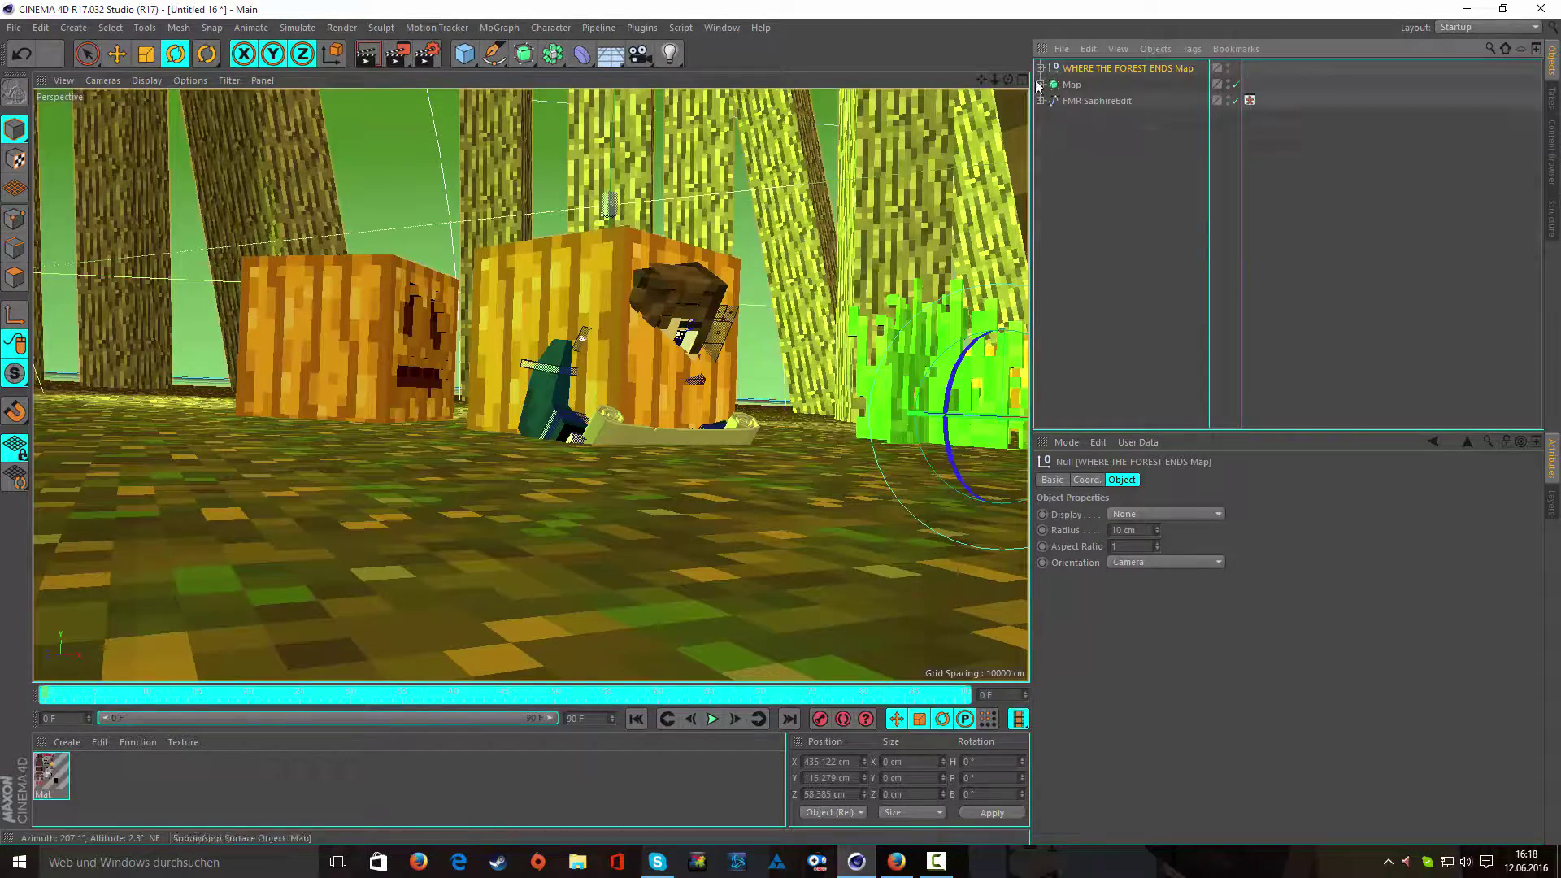
left_click(1235, 84)
- Move FMR SaphireEdit and the Map together beside the WHERE THE FOREST ENDS sign
key("e")
left_click_drag(562, 244, 545, 127)
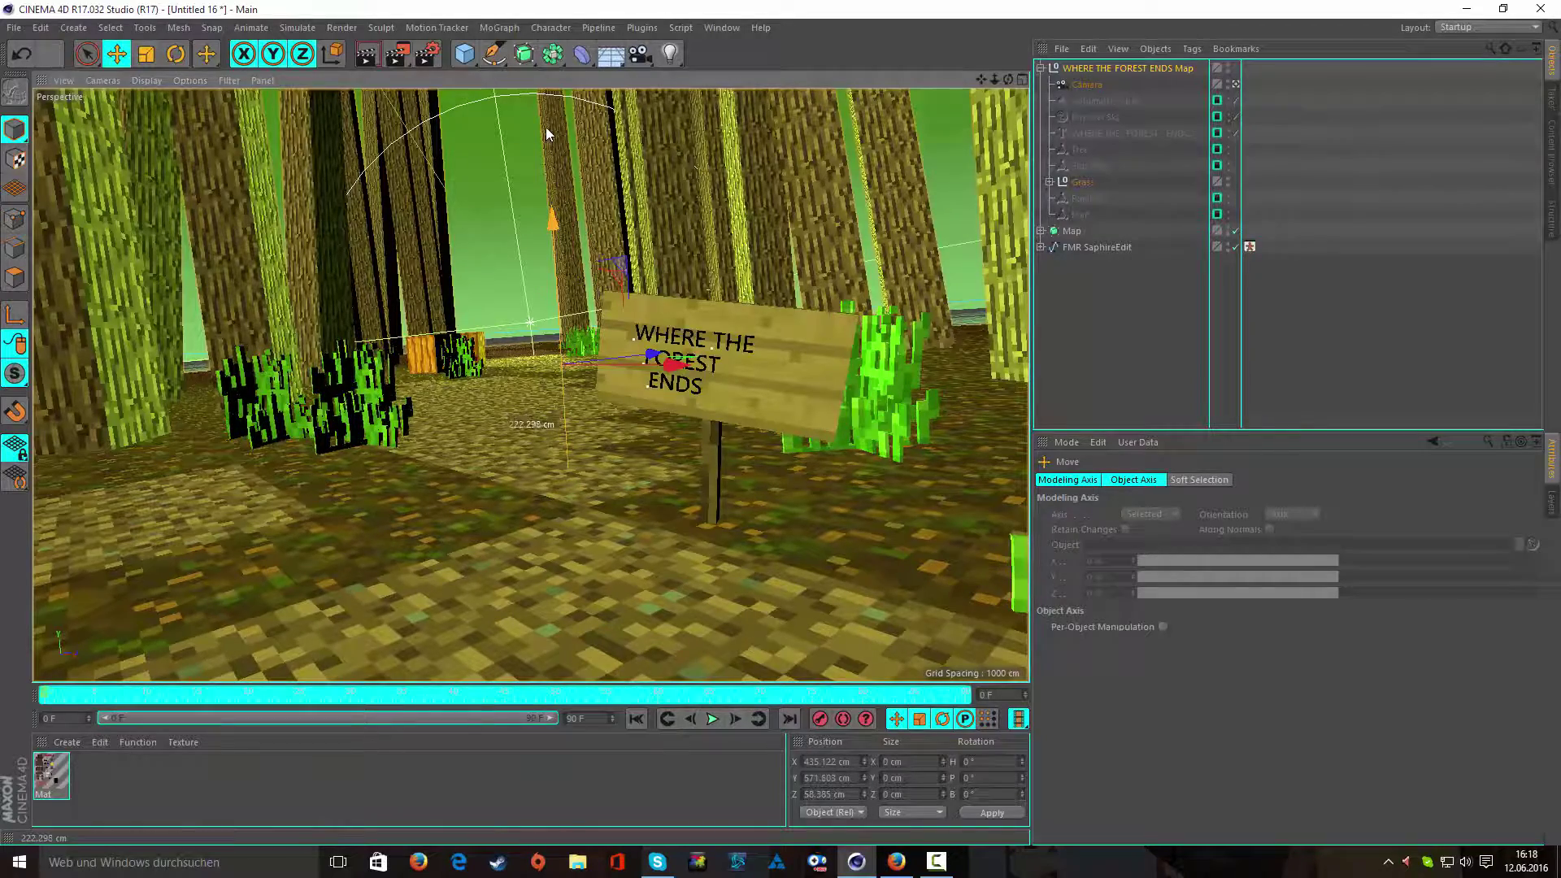
left_click(1096, 246)
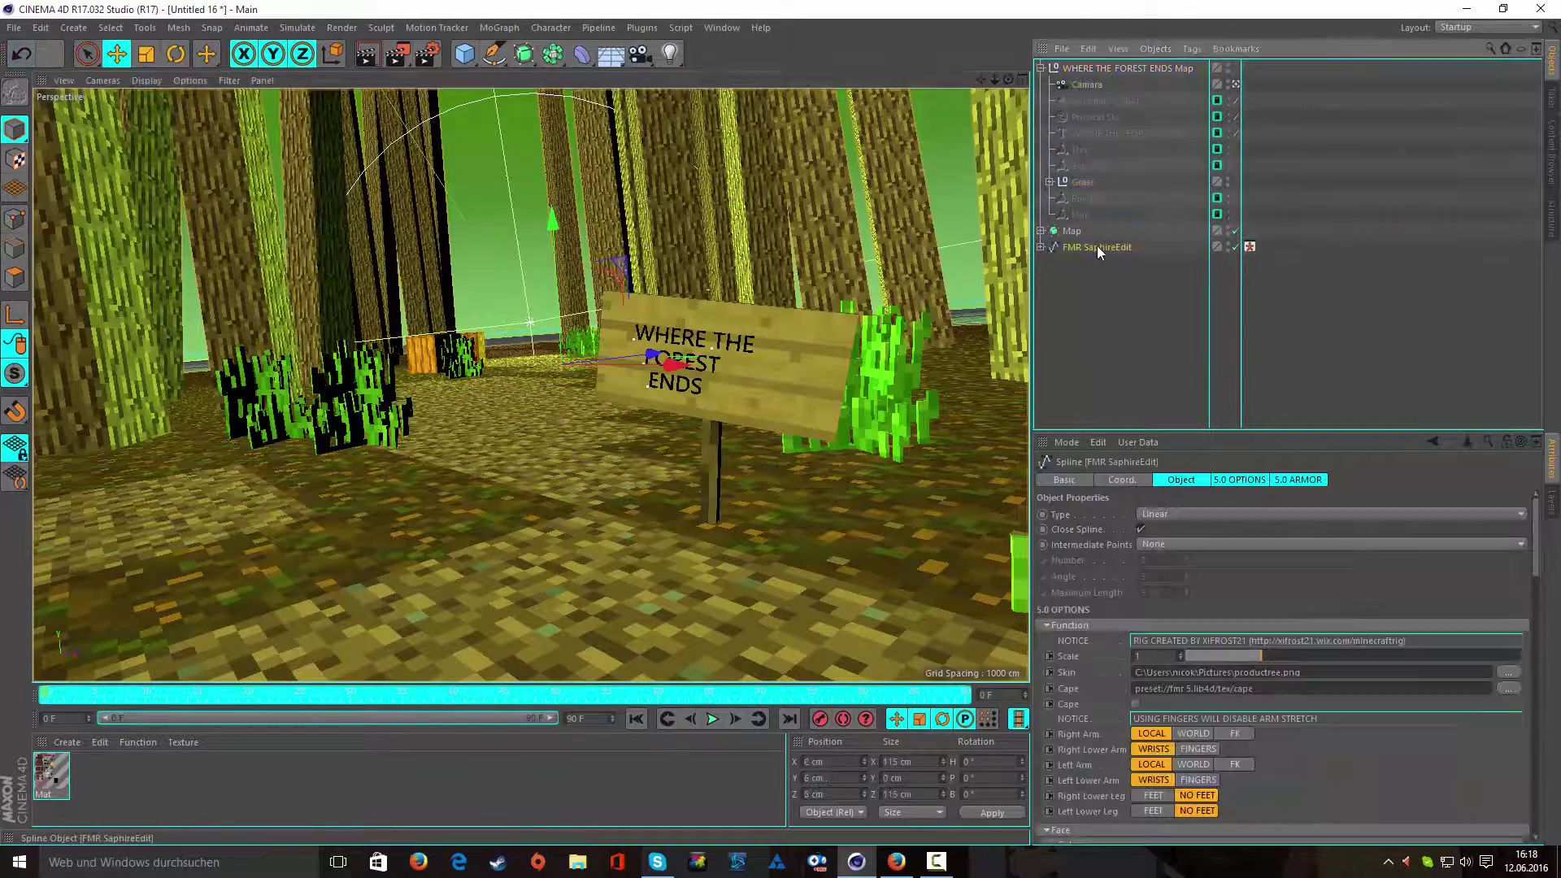
left_click(1071, 231, "ctrl")
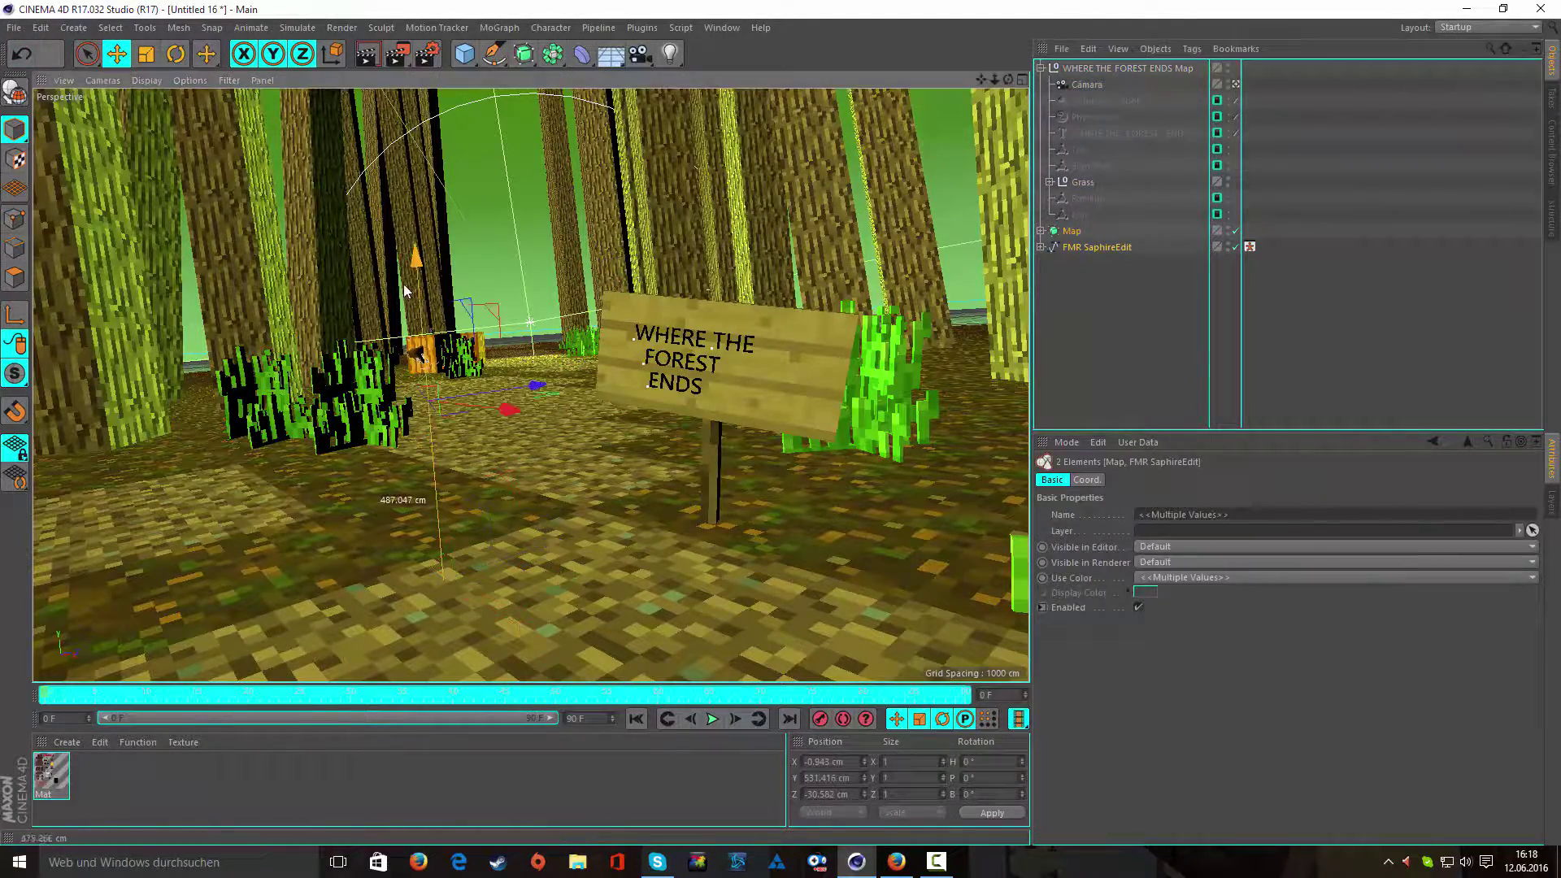
mouse_move(403, 285)
left_mouse_down()
mouse_move(414, 471)
mouse_move(530, 294)
mouse_move(468, 398)
left_mouse_up()
- Undo a stray rotation, then nudge the mouth open/close control up to Y 1.511 cm
key("r")
left_click(439, 260)
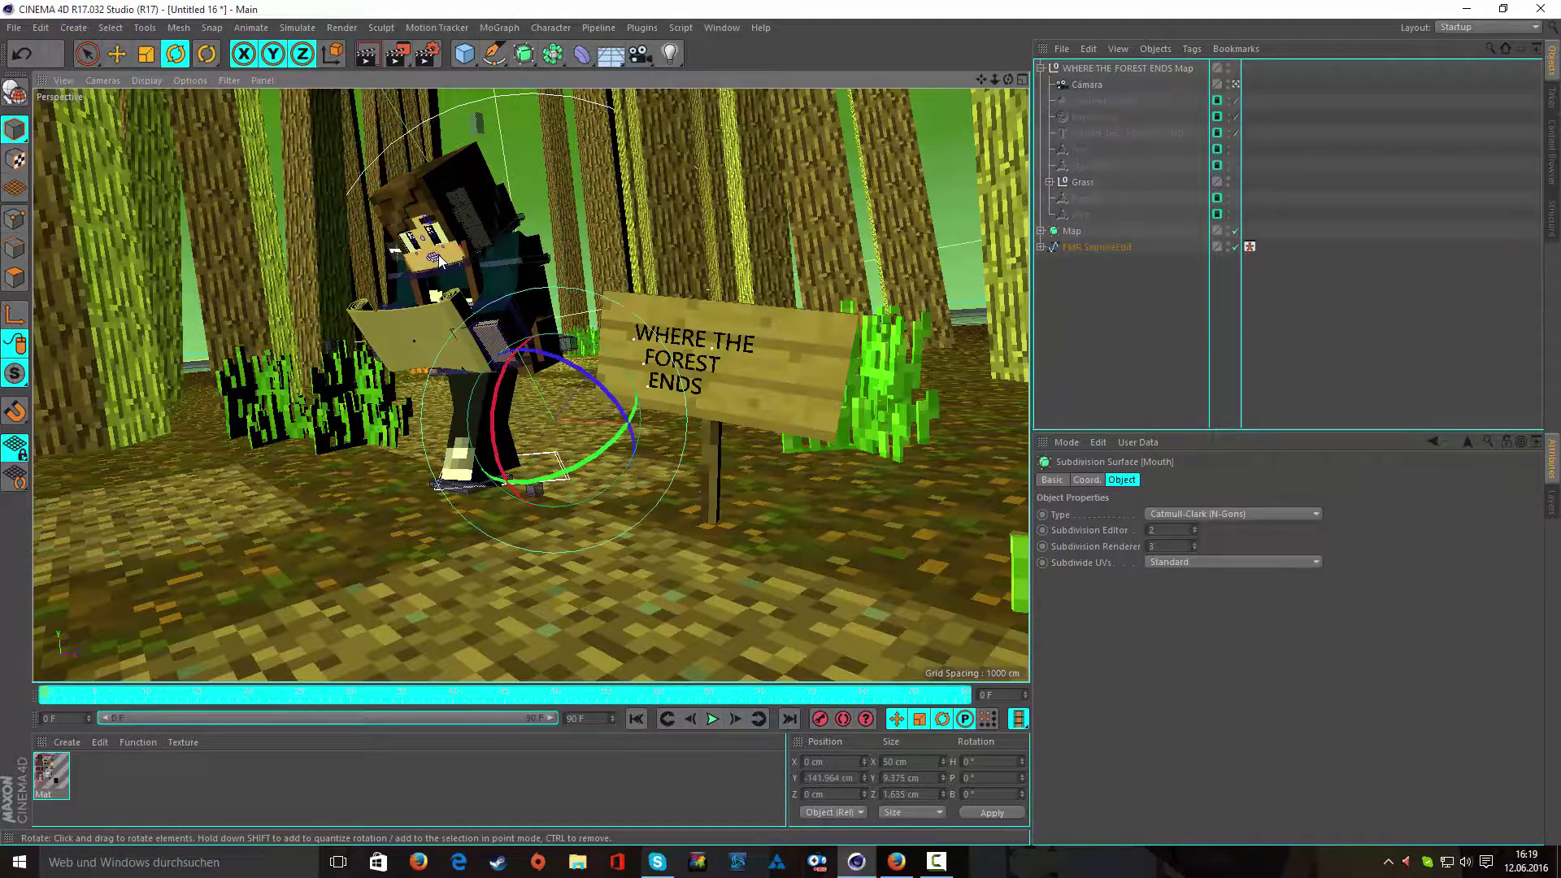
key("e")
key("ctrl+z")
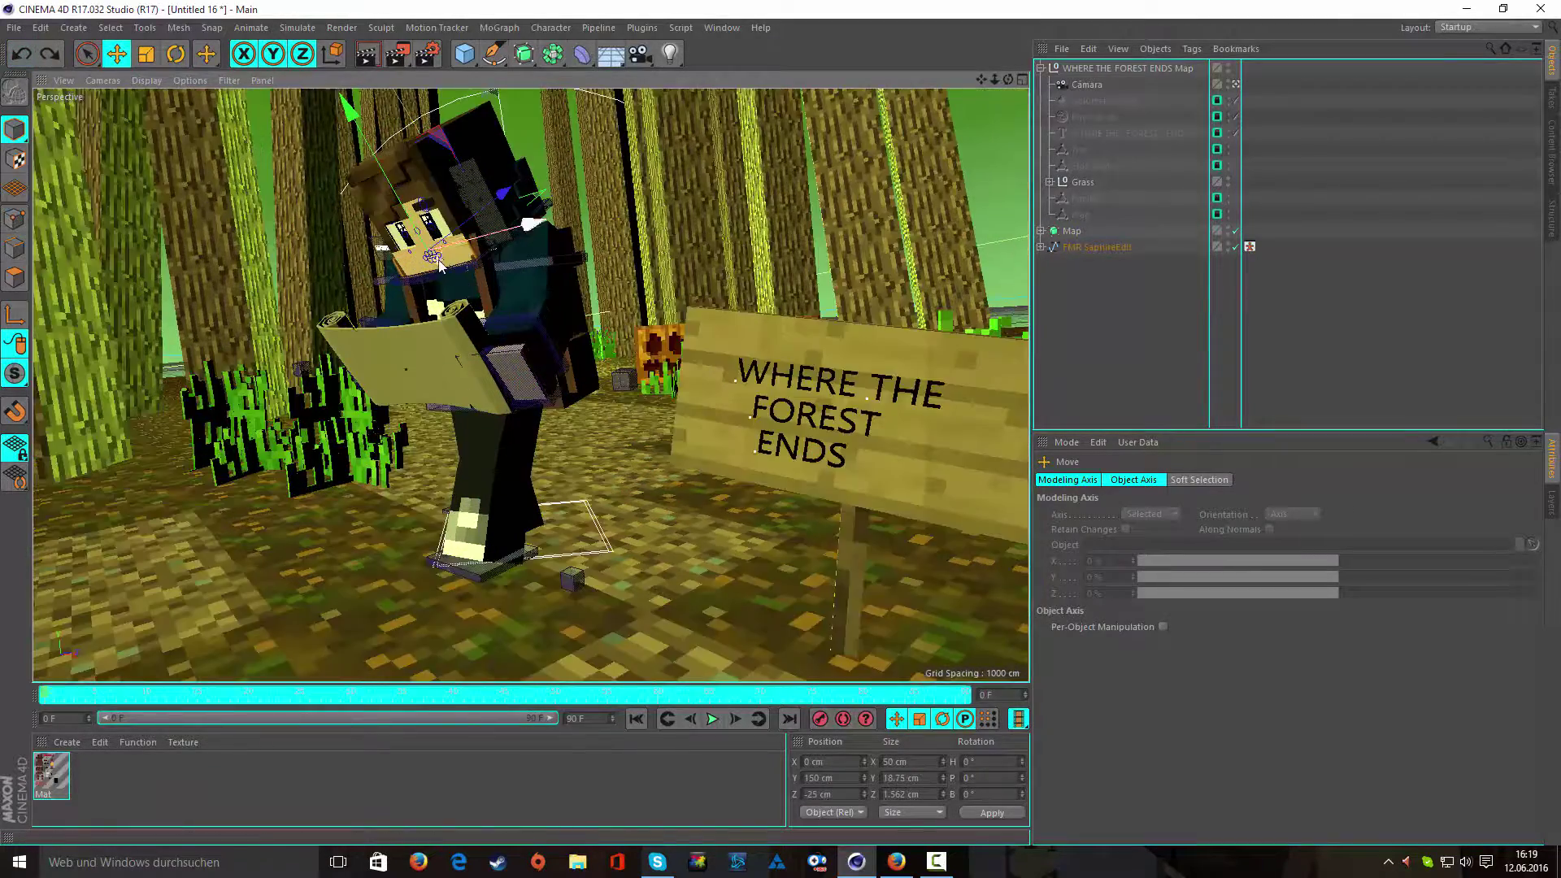
scroll(439, 260, "up", 5)
left_click(454, 250)
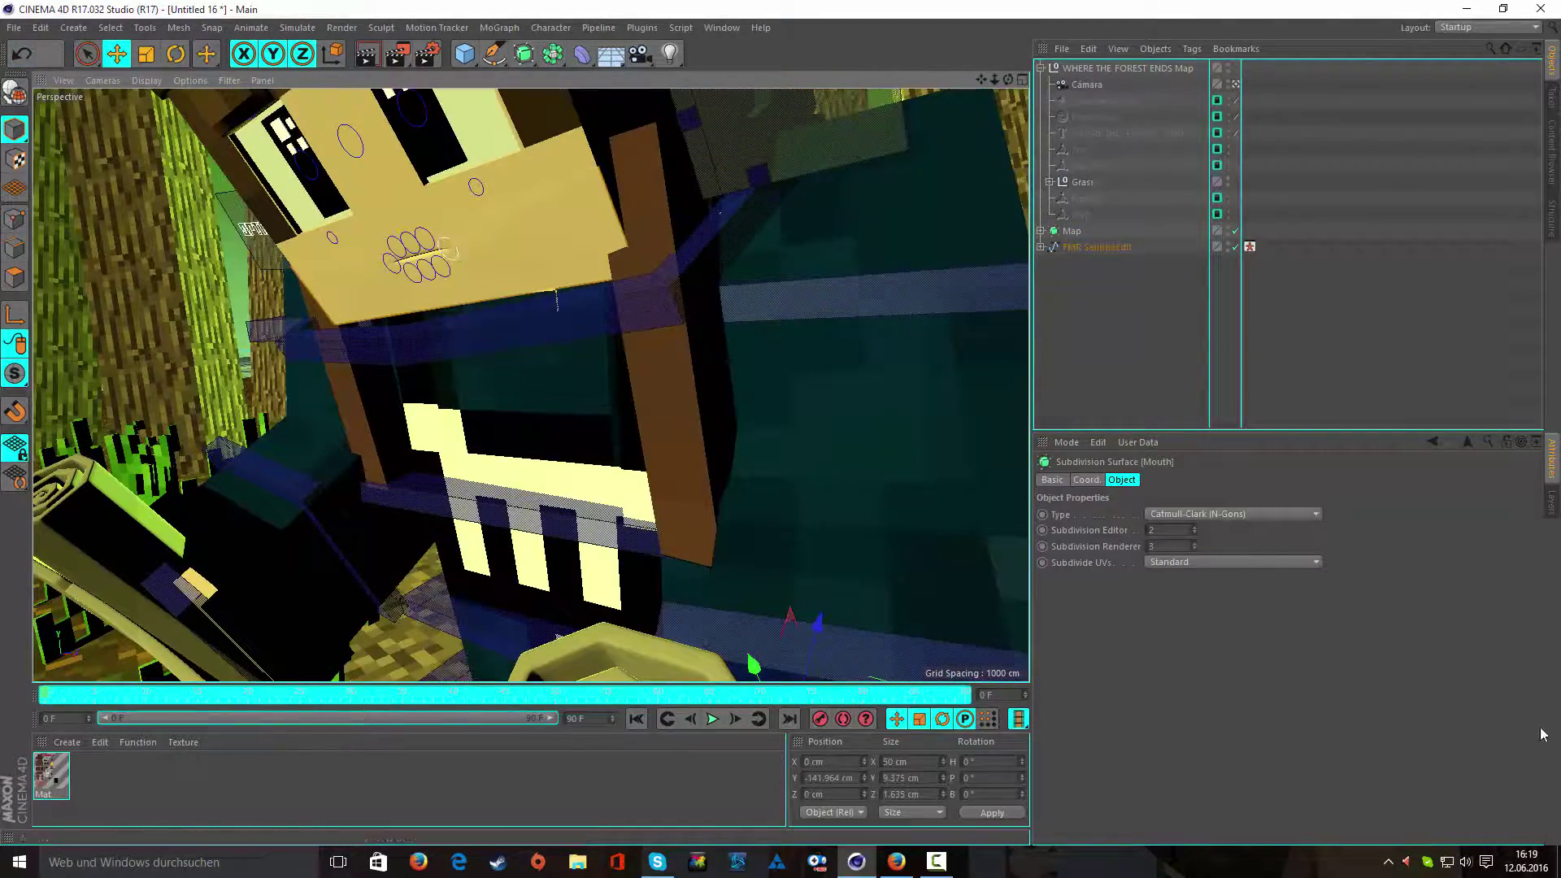
left_click(1550, 502)
left_click_drag(443, 244, 499, 237)
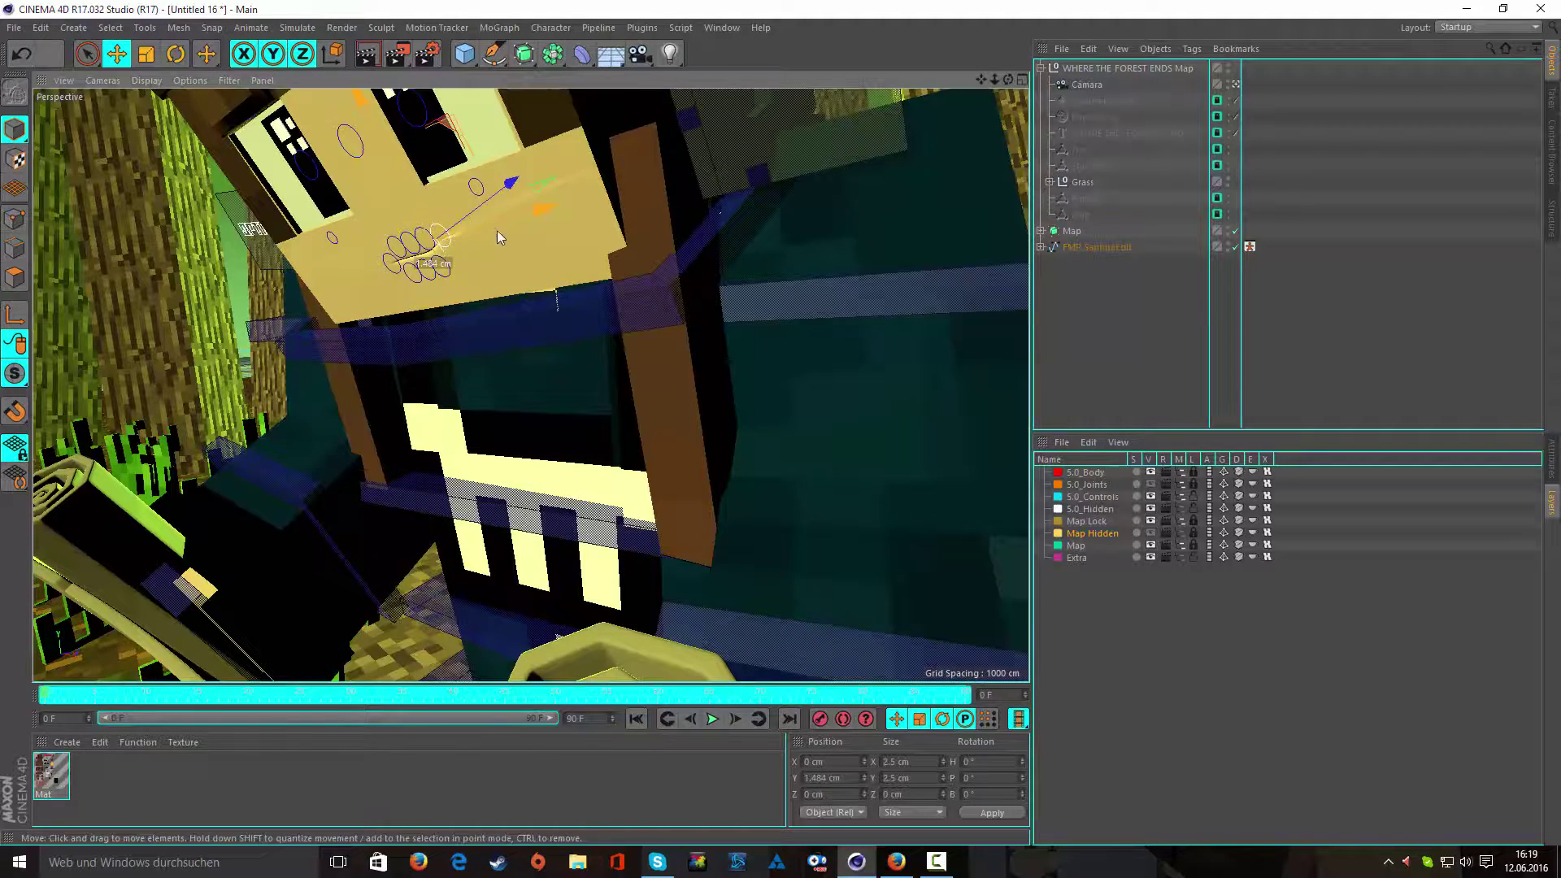
left_click(746, 172)
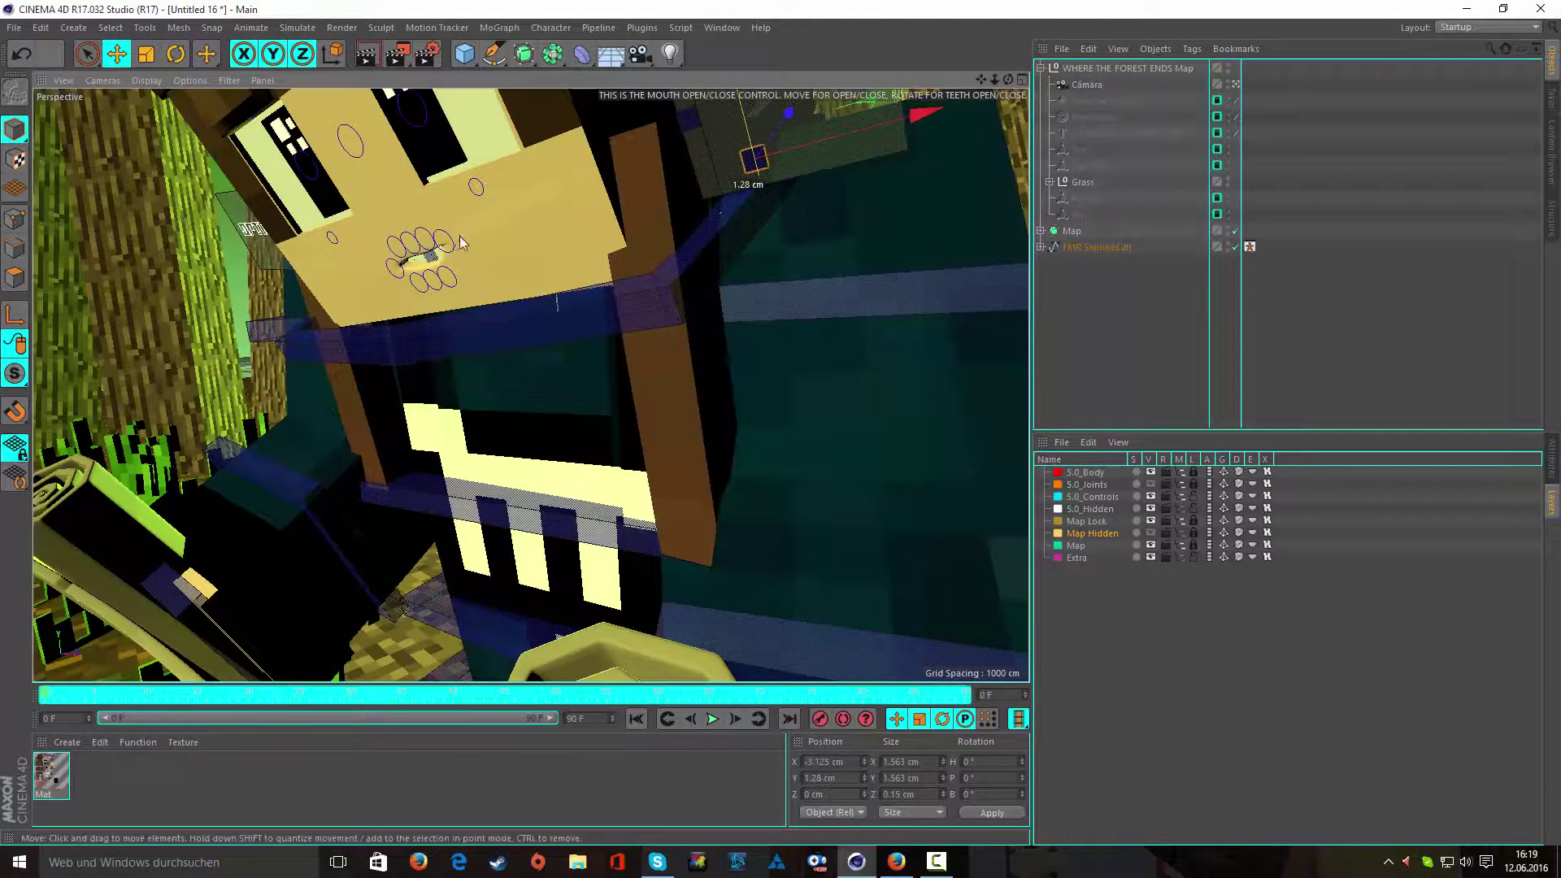
left_click(440, 237)
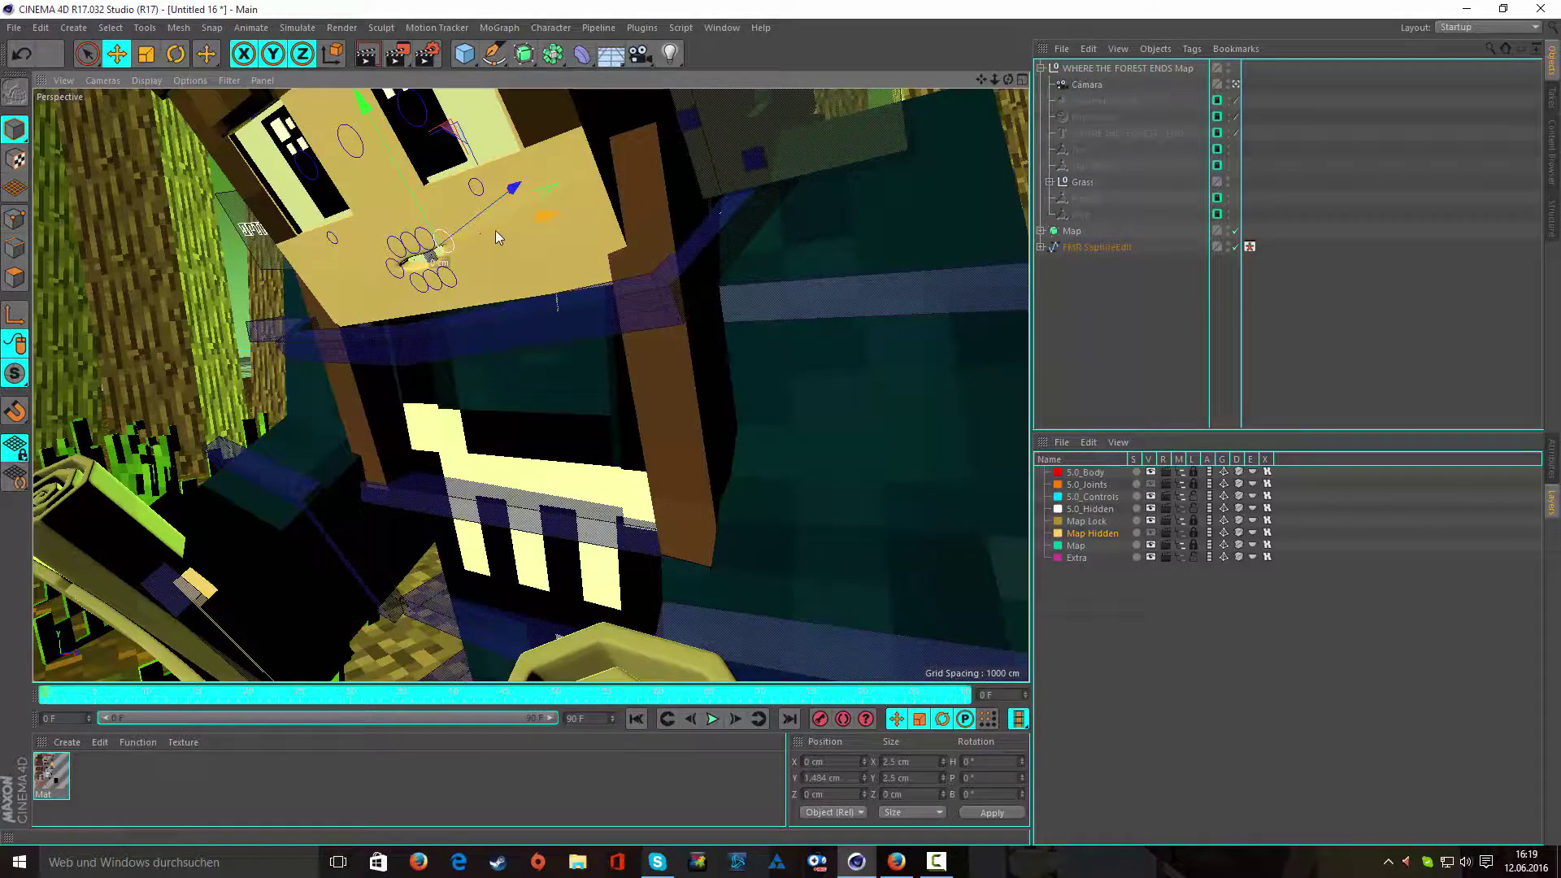
left_click_drag(495, 230, 524, 223)
mouse_move(618, 193)
left_mouse_down("alt")
mouse_move(627, 341)
mouse_move(593, 349)
left_mouse_up("alt")
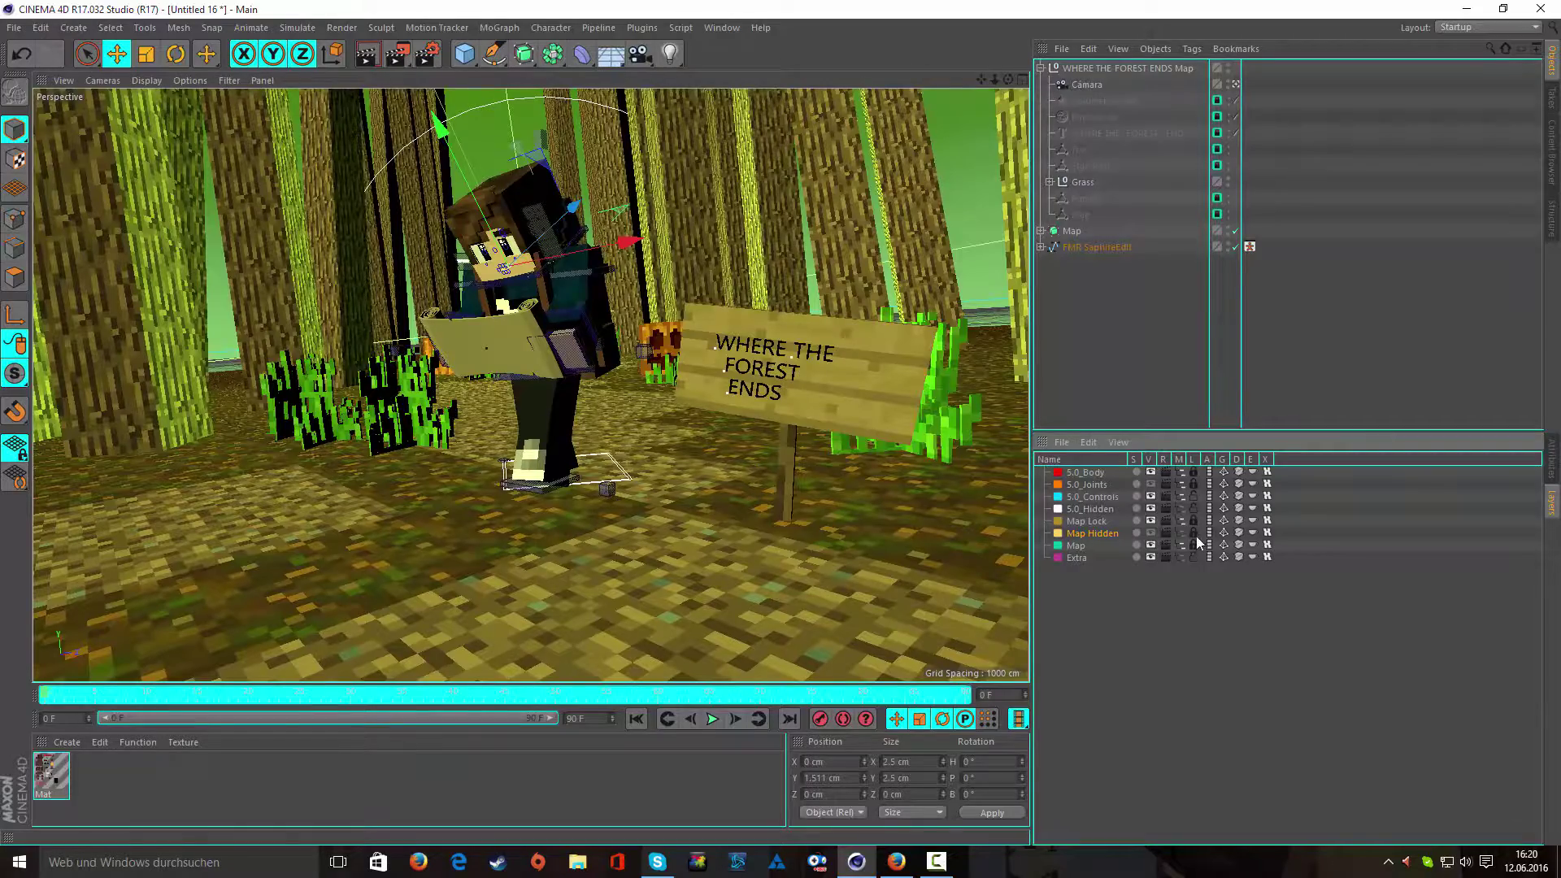
- Change the sign's MoText to 'productree' with a 14.422 cm letter height
left_click(1075, 71)
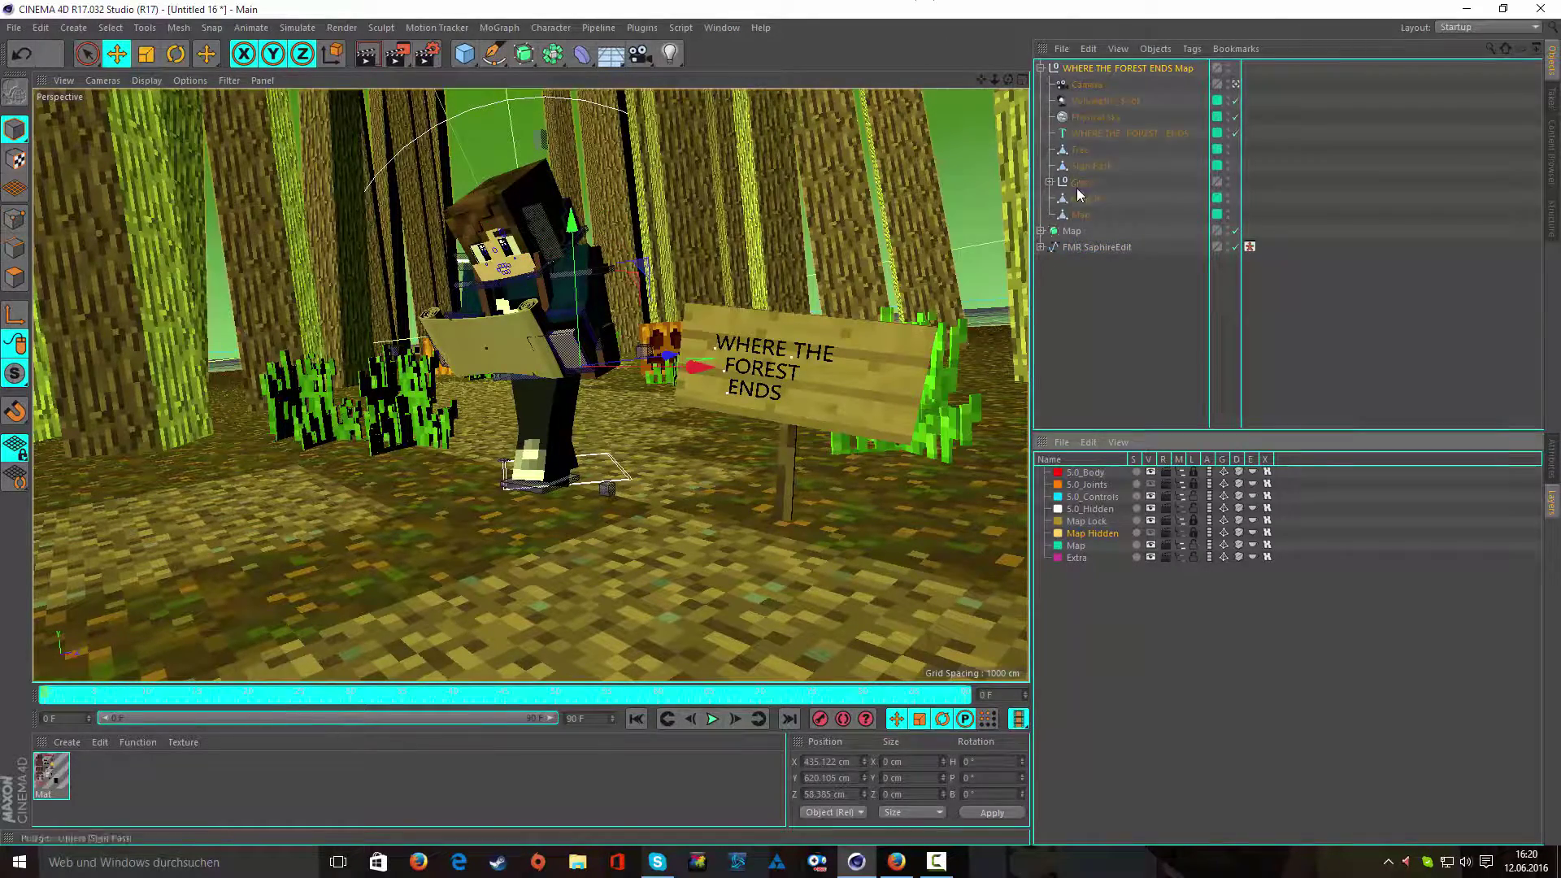
left_click(1122, 133)
left_click(1552, 460)
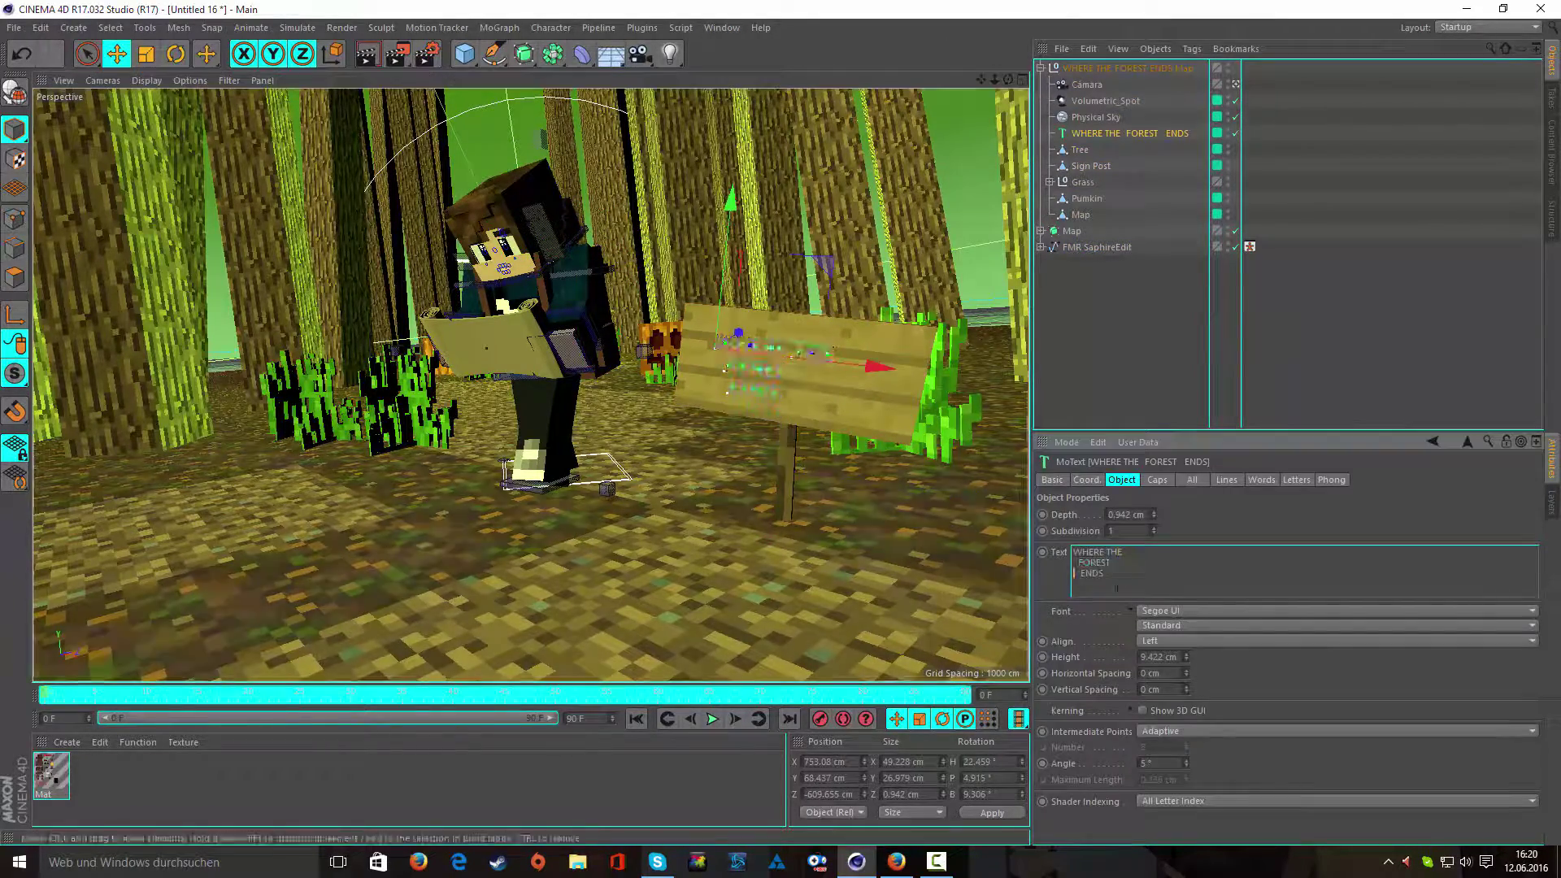
type("productree")
left_click_drag(1187, 655, 1184, 652)
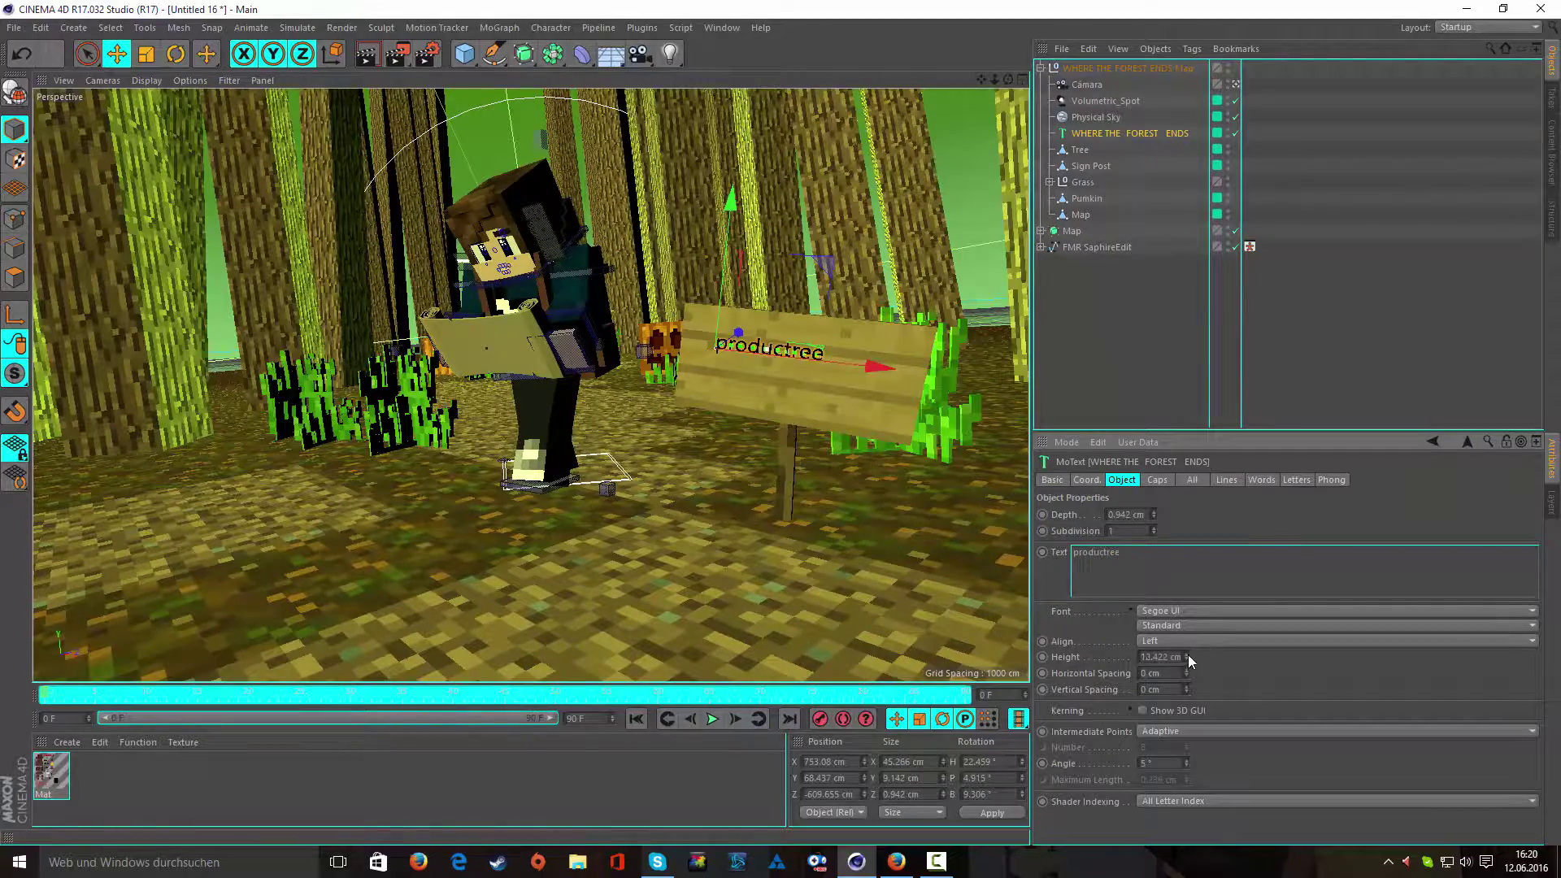
key("shift+F8")
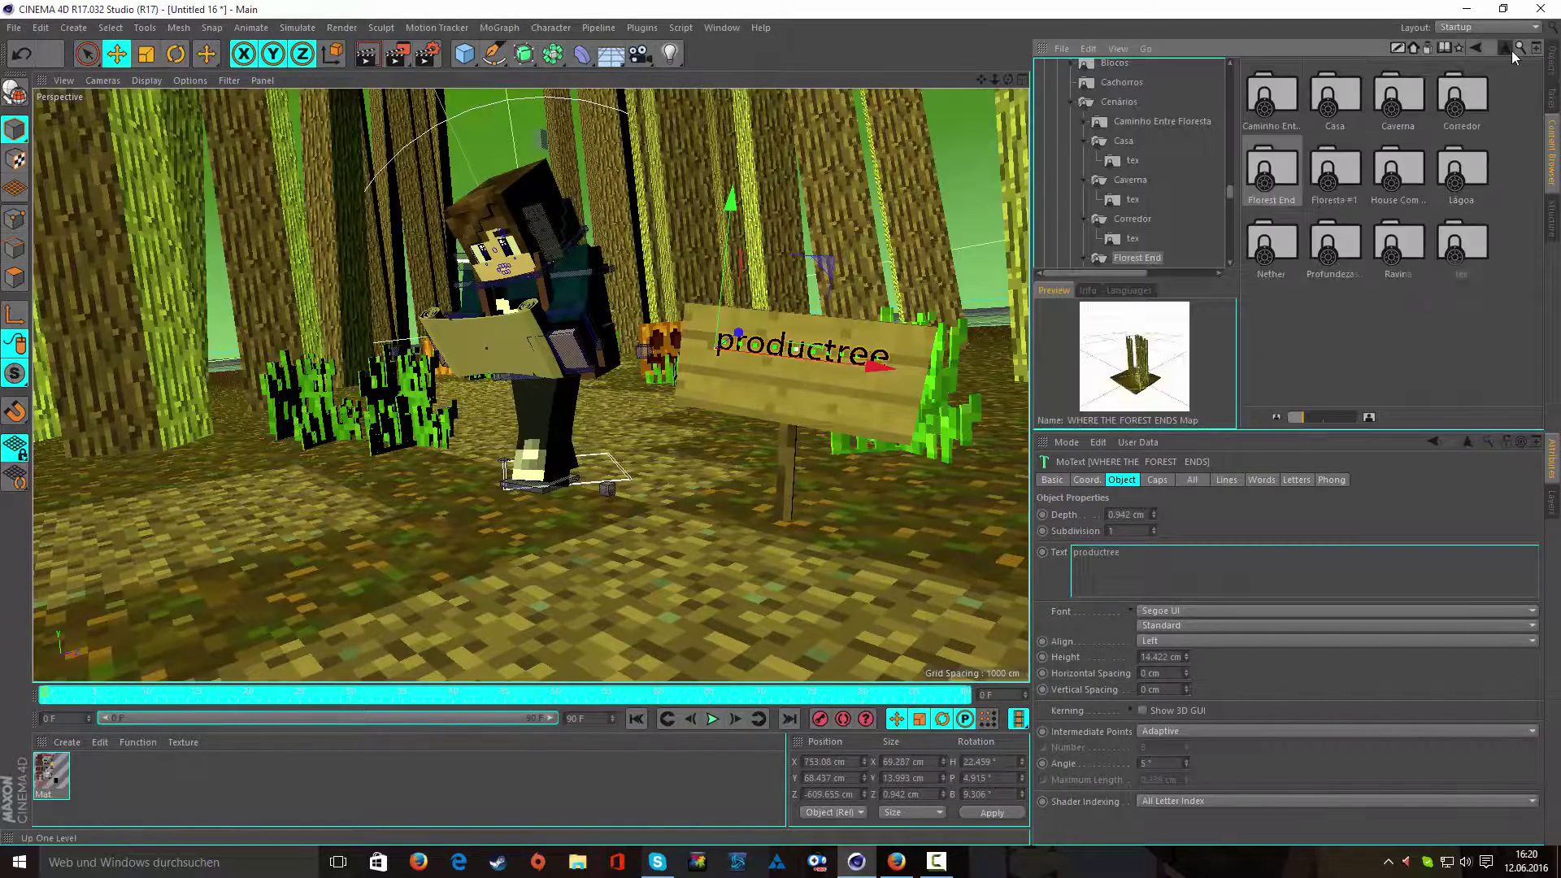
- Add the Magic Book2 prop from Decorações > Império and raise it up and left
left_click(1504, 48)
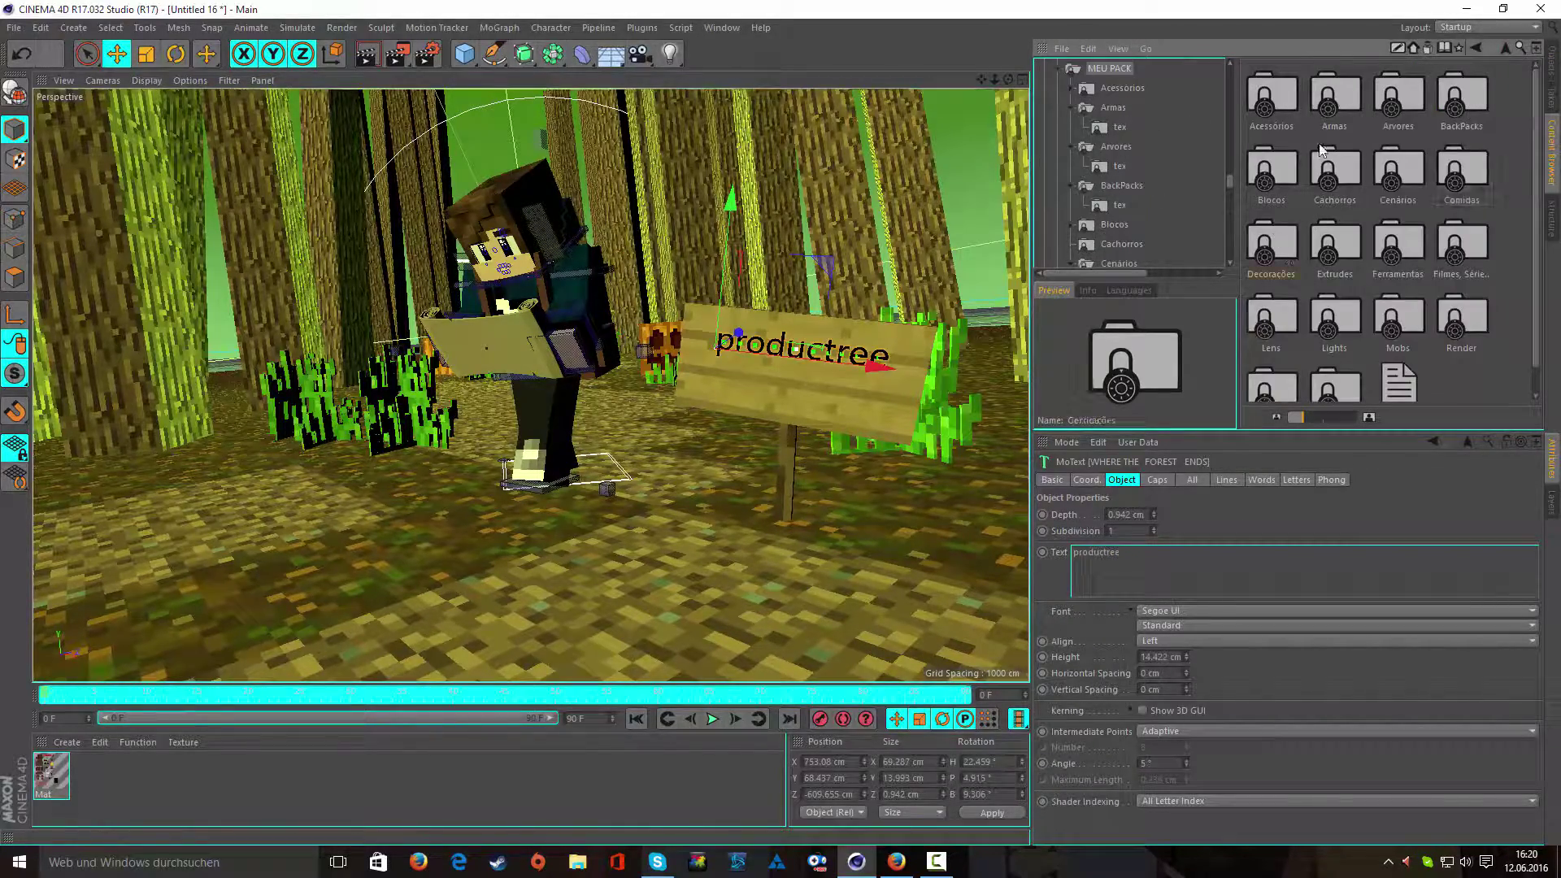
double_click(1270, 244)
double_click(1334, 94)
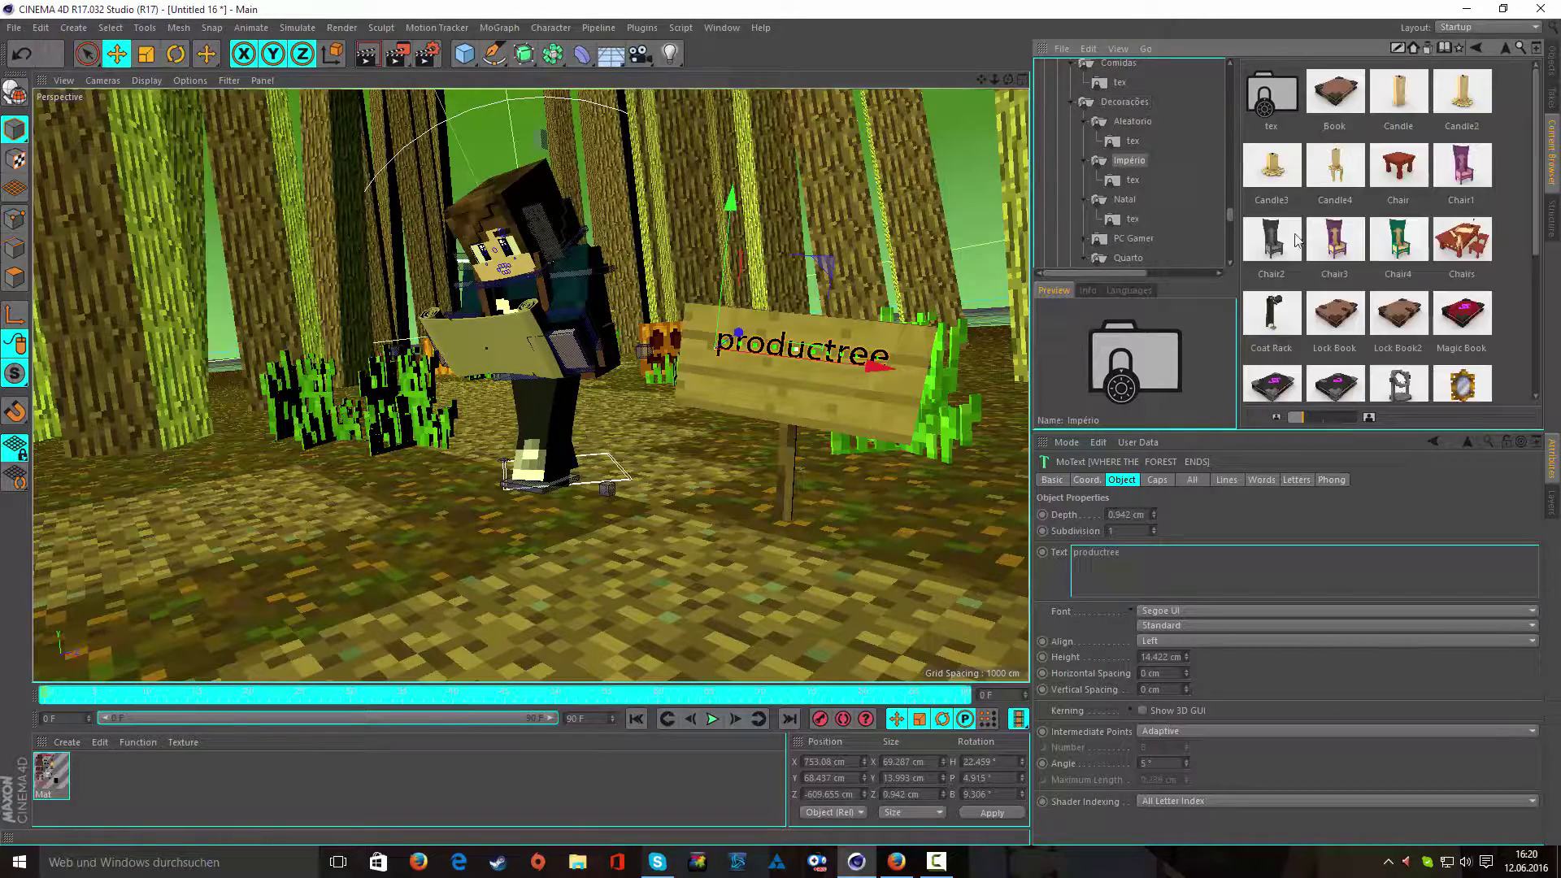
scroll(1295, 239, "down", 2)
left_click(1270, 333)
left_click_drag(1271, 333, 748, 288)
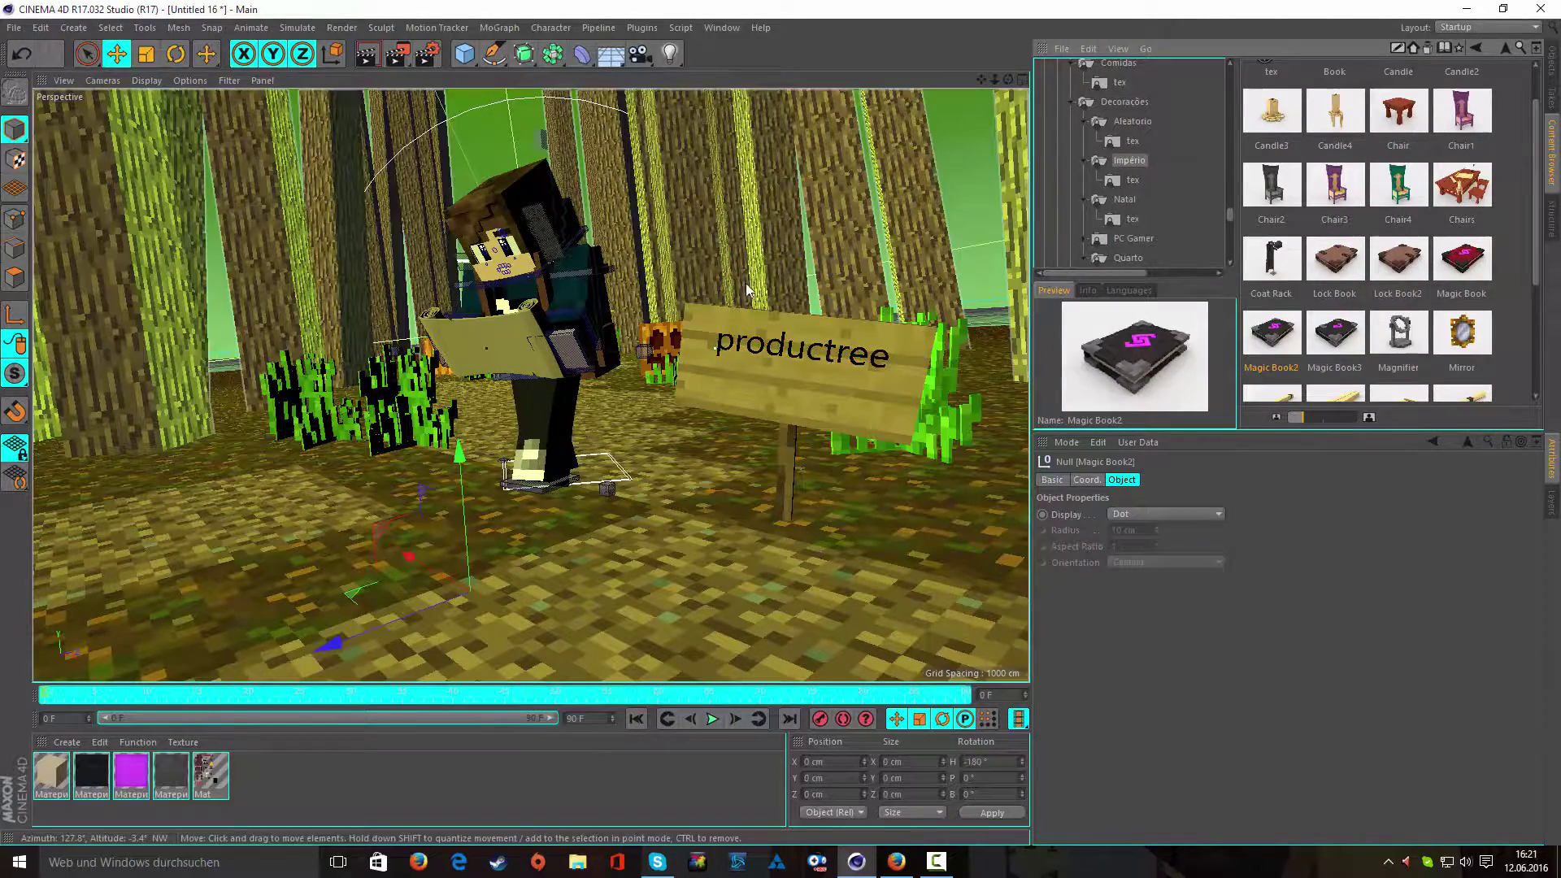
left_click_drag(409, 556, 219, 437)
left_click_drag(351, 416, 351, 285)
key("r")
- Load Stone Carved Brick from Blocos > Com Alguns Extrudes > Normais and move it up-left
left_click(1504, 48)
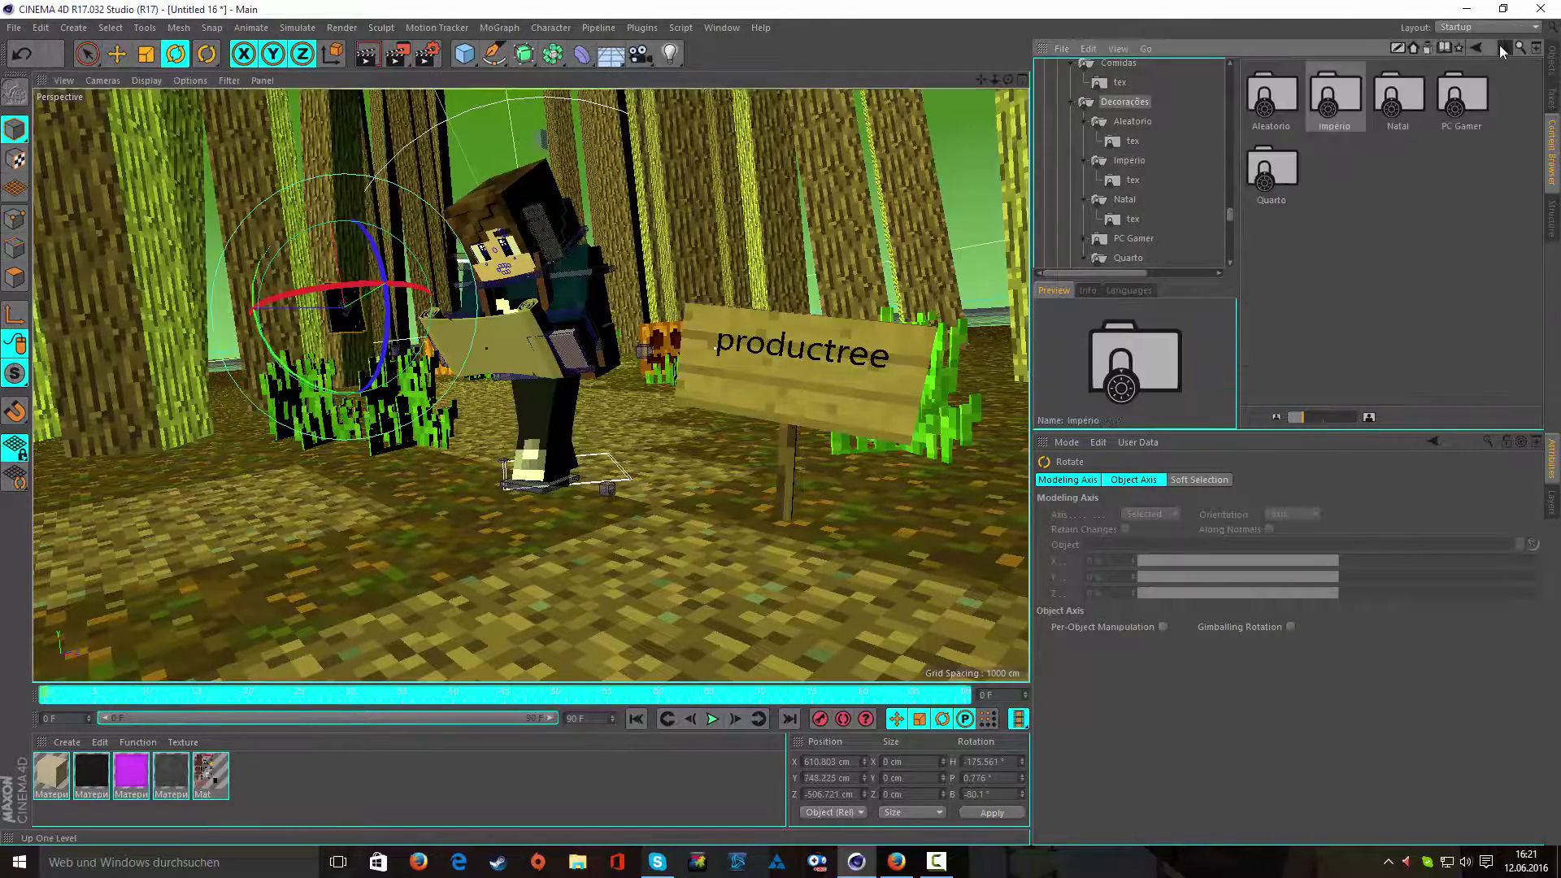
scroll(1280, 96, "up", 1)
scroll(1280, 96, "up", 1)
double_click(1271, 171)
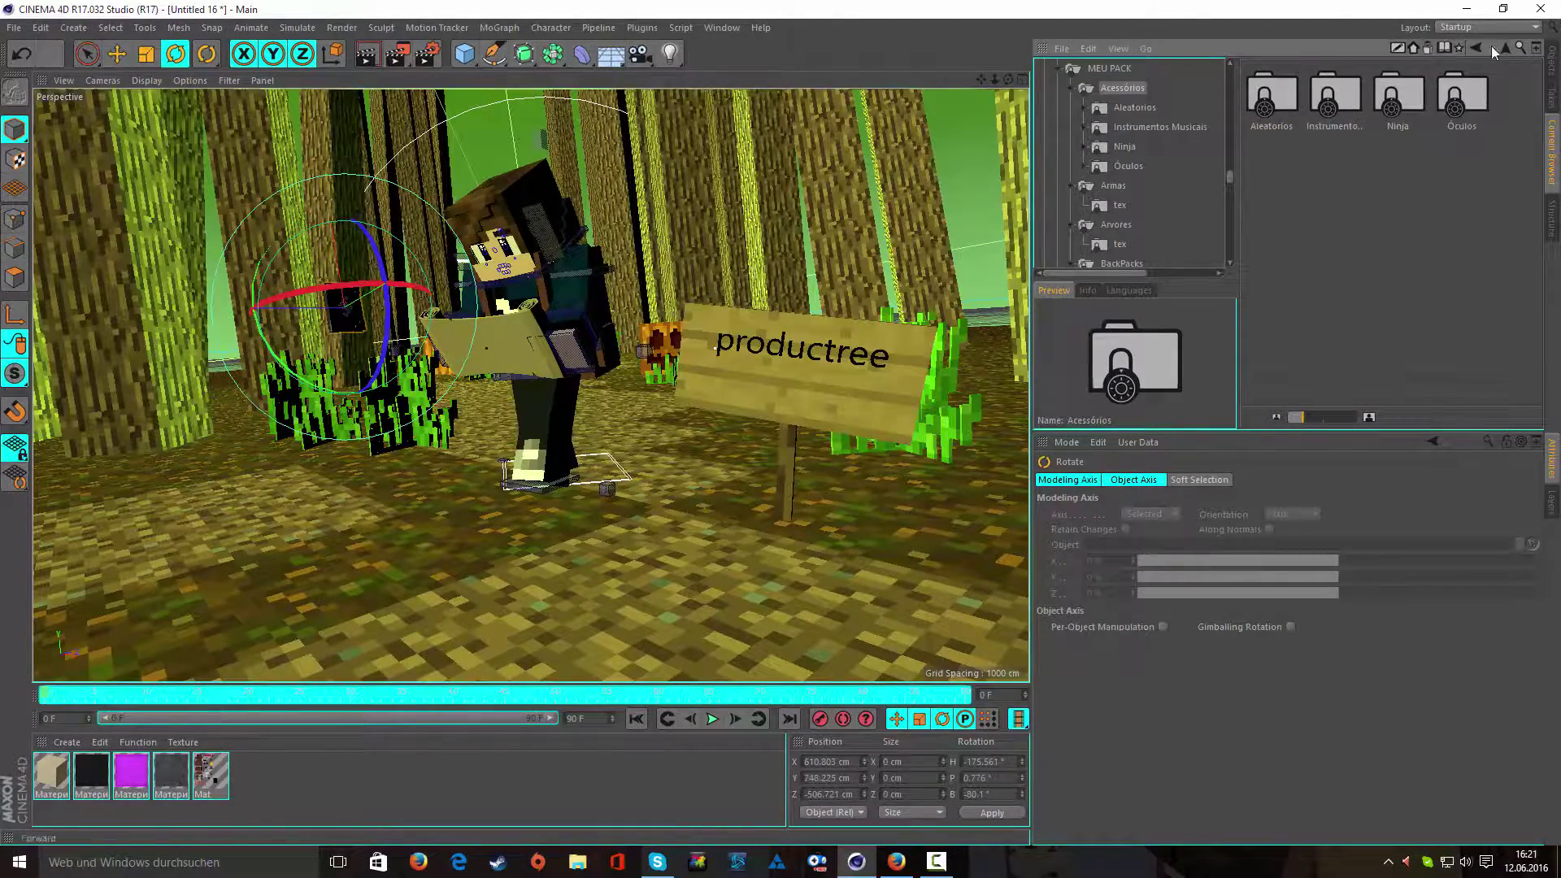
double_click(1271, 96)
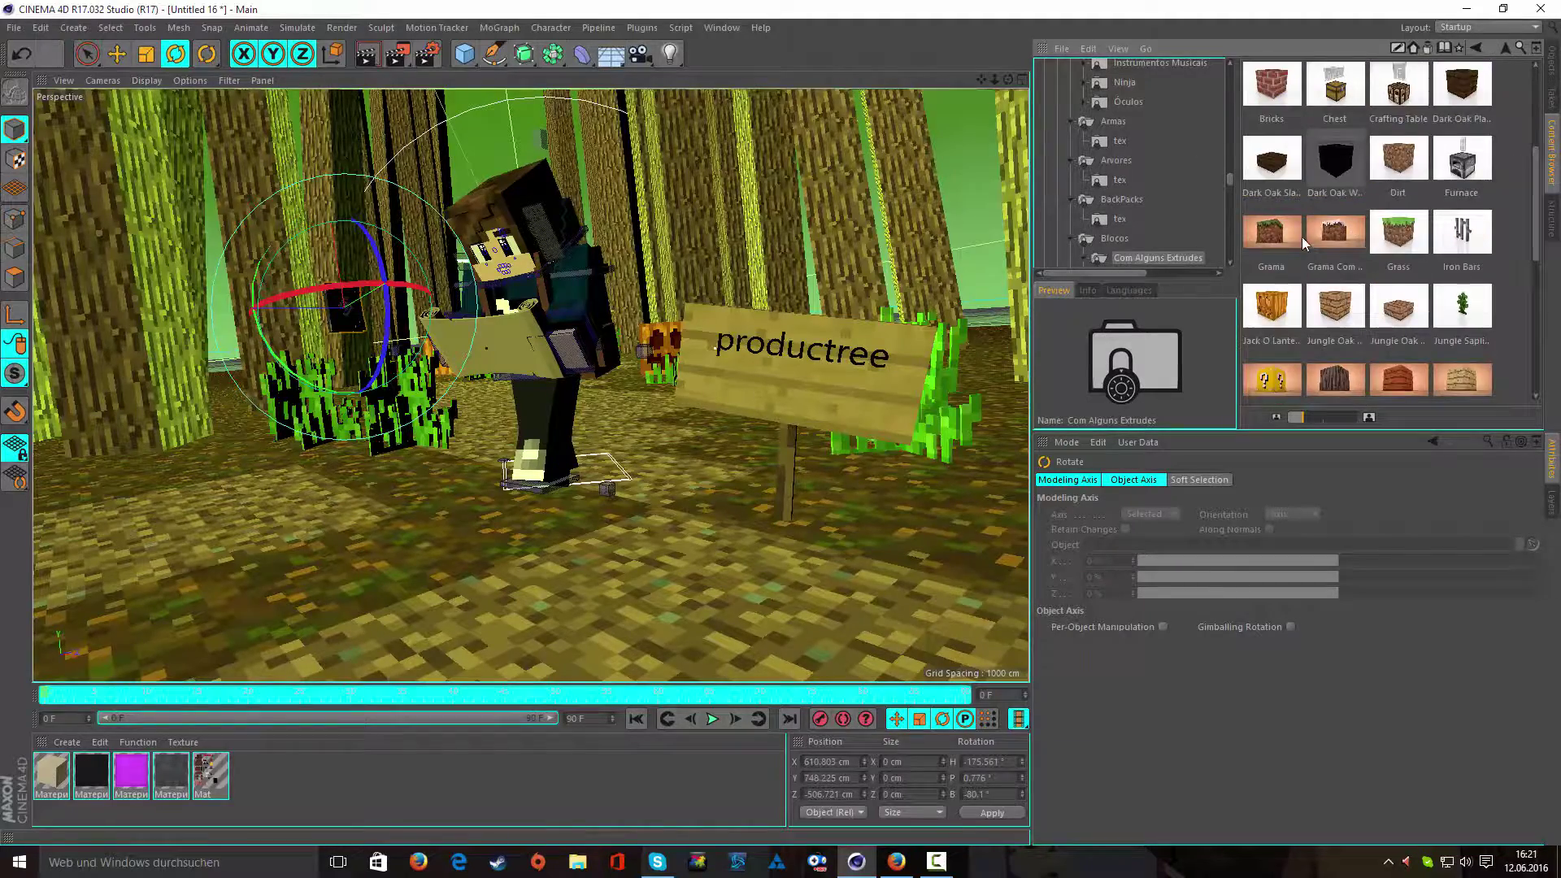
double_click(1272, 110)
scroll(1305, 246, "down", 3)
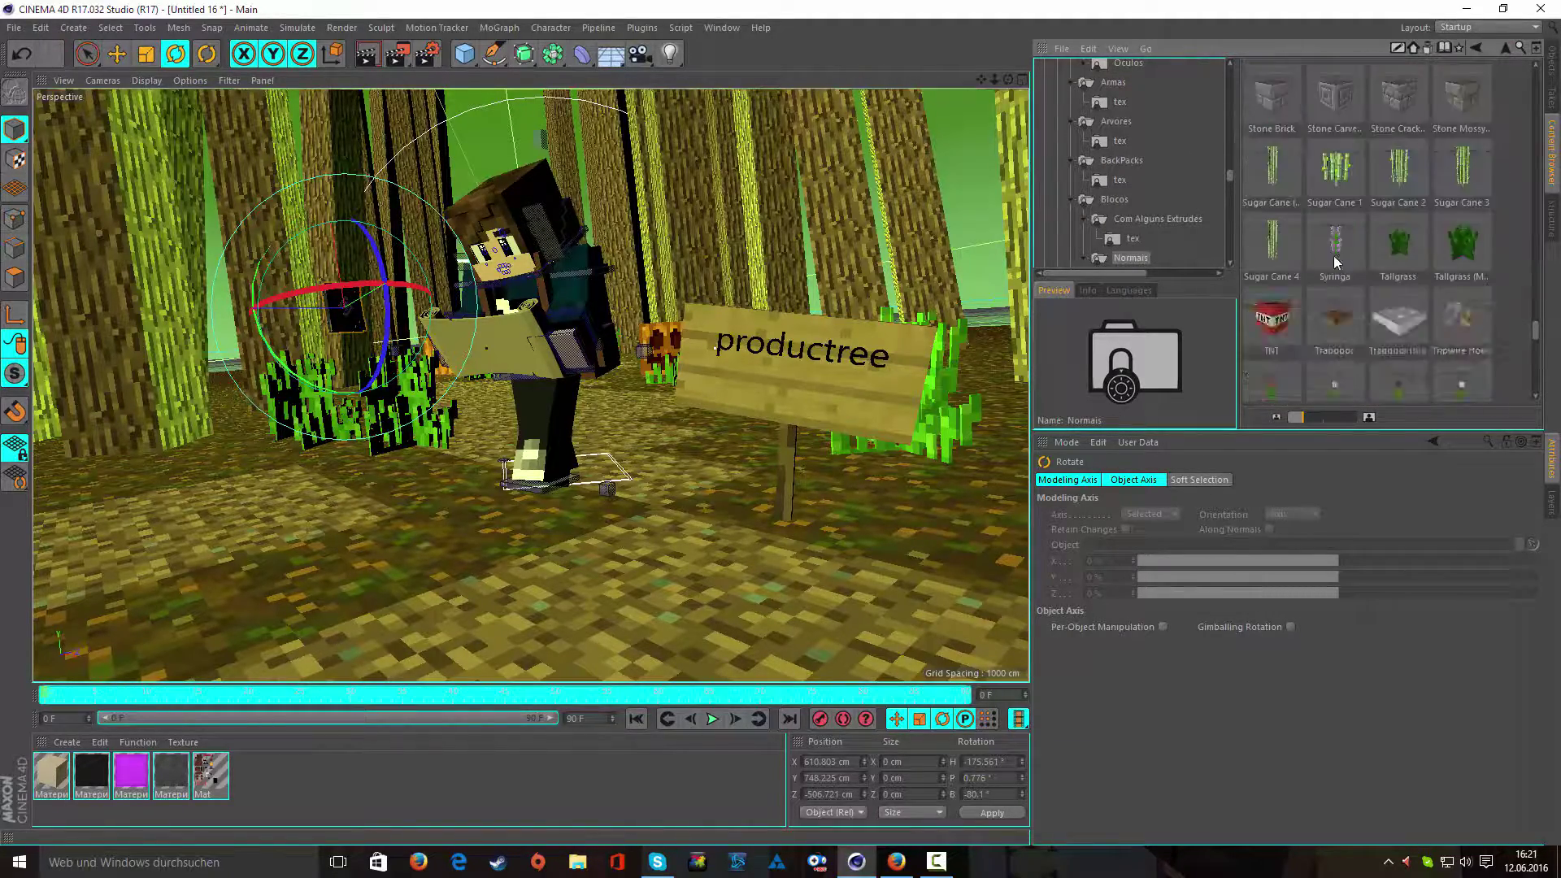
scroll(1305, 246, "down", 2)
double_click(1334, 192)
key("e")
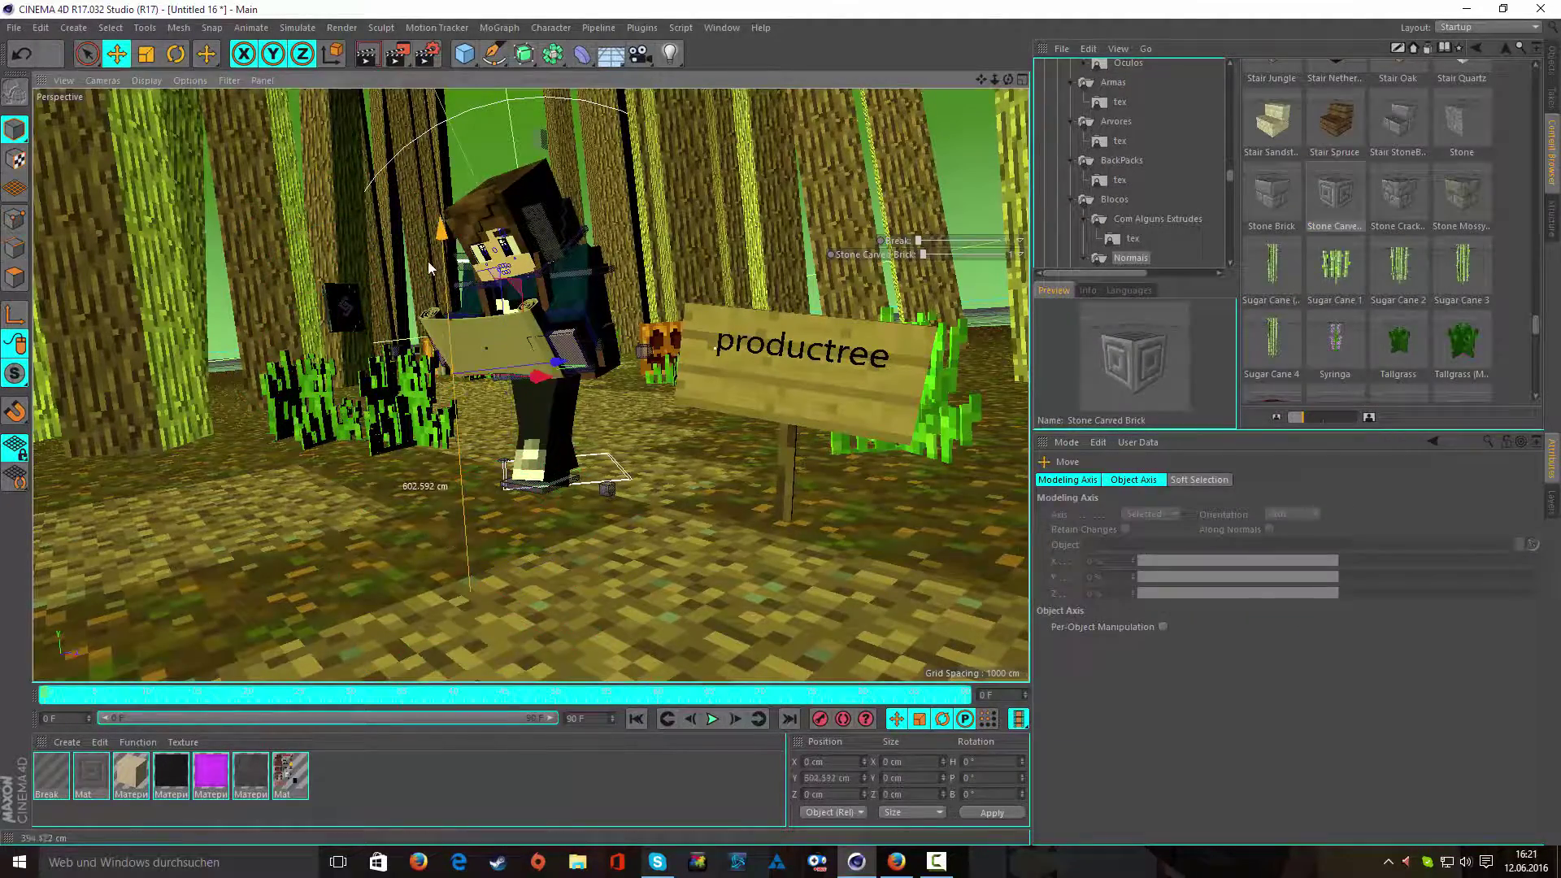
left_click_drag(464, 494, 362, 291)
- Through the scene camera, push the brick back between the trees and select Magic Book2
left_click(1551, 61)
left_click(1235, 116)
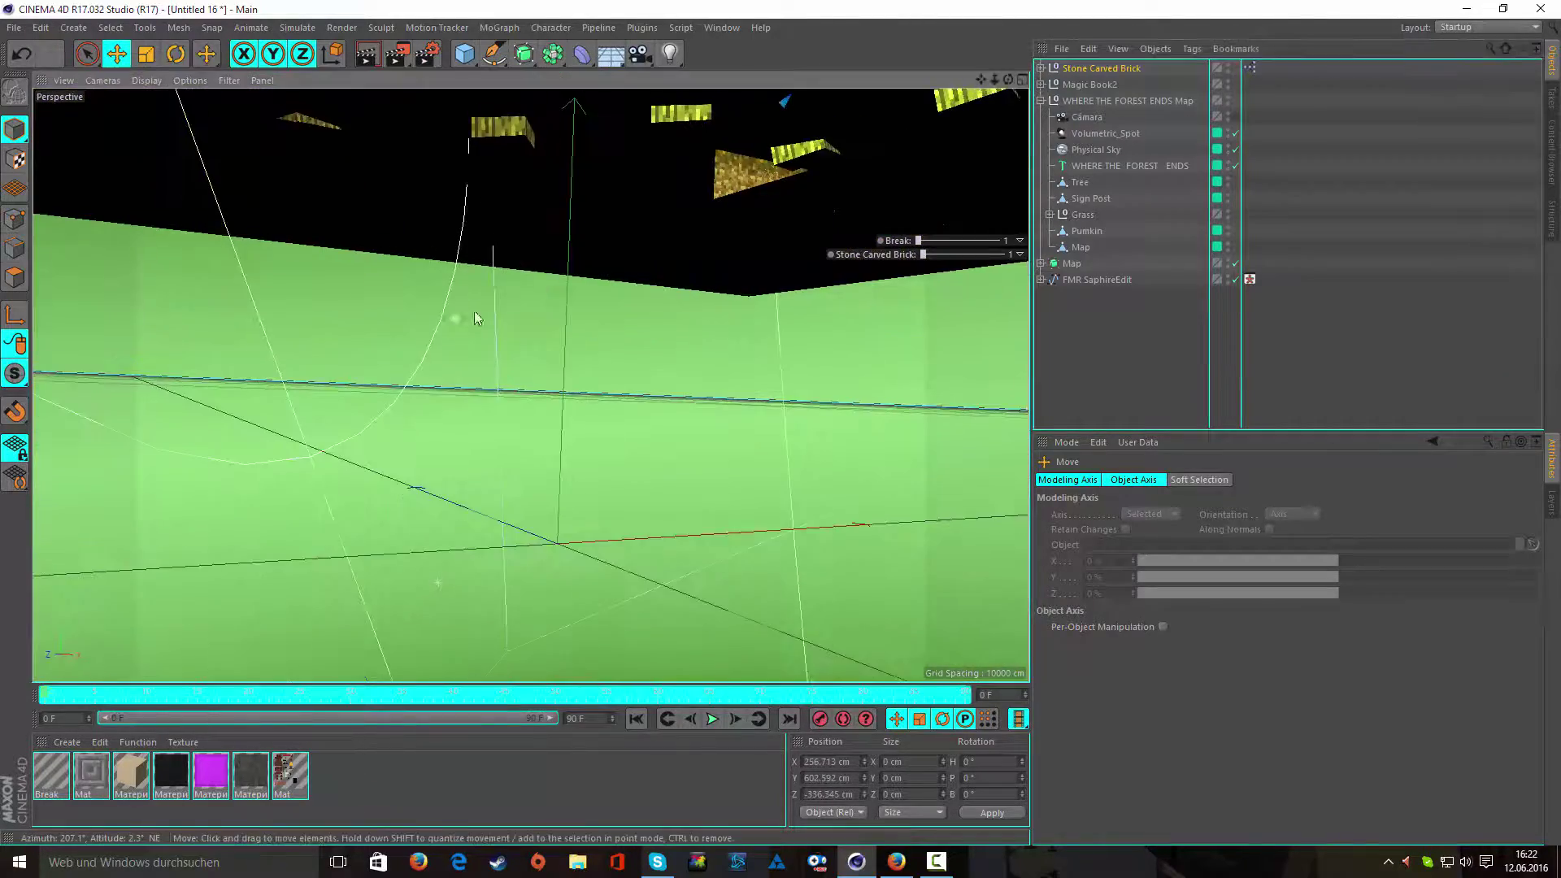
left_click_drag(523, 268, 701, 693, "alt")
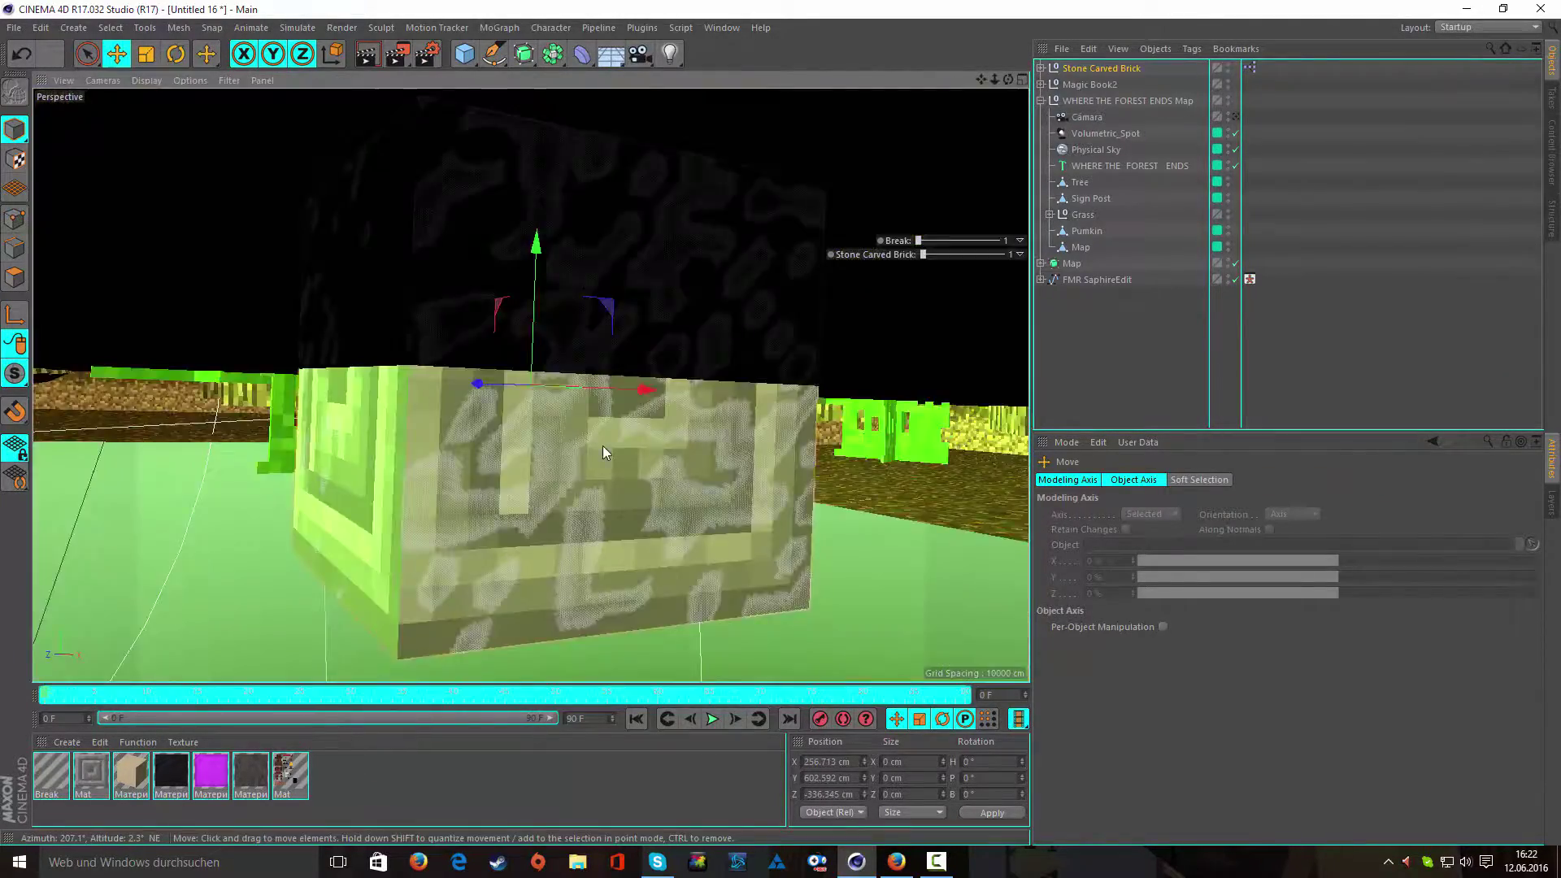
right_click_drag(602, 445, 329, 499, "alt")
mouse_move(673, 511)
left_mouse_down()
mouse_move(775, 538)
mouse_move(846, 533)
left_mouse_up()
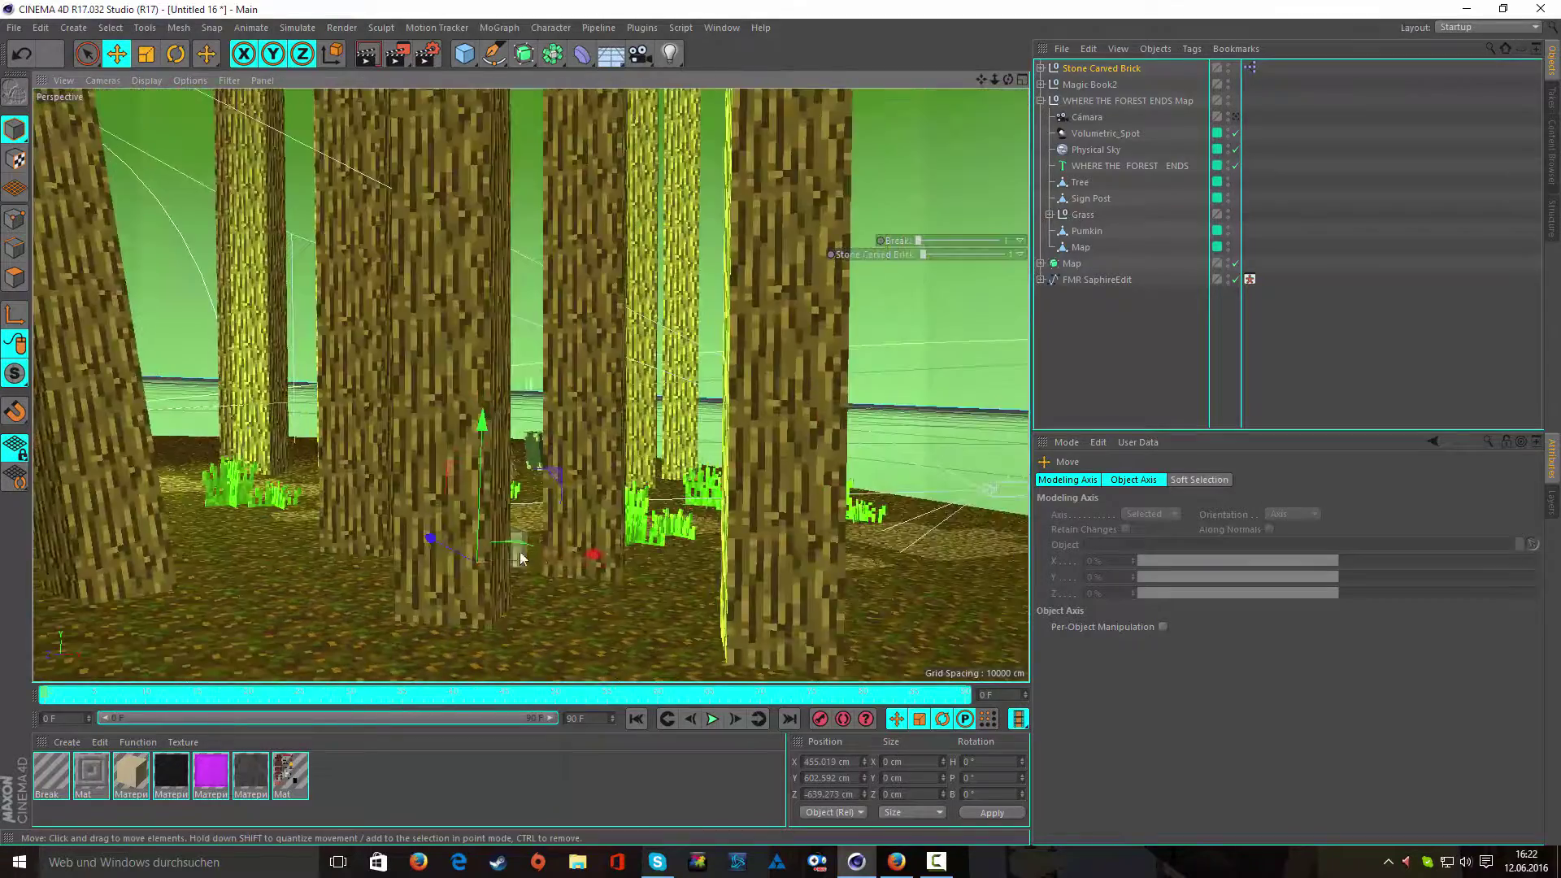
mouse_move(465, 611)
left_mouse_down("alt")
mouse_move(713, 601)
mouse_move(782, 630)
left_mouse_up("alt")
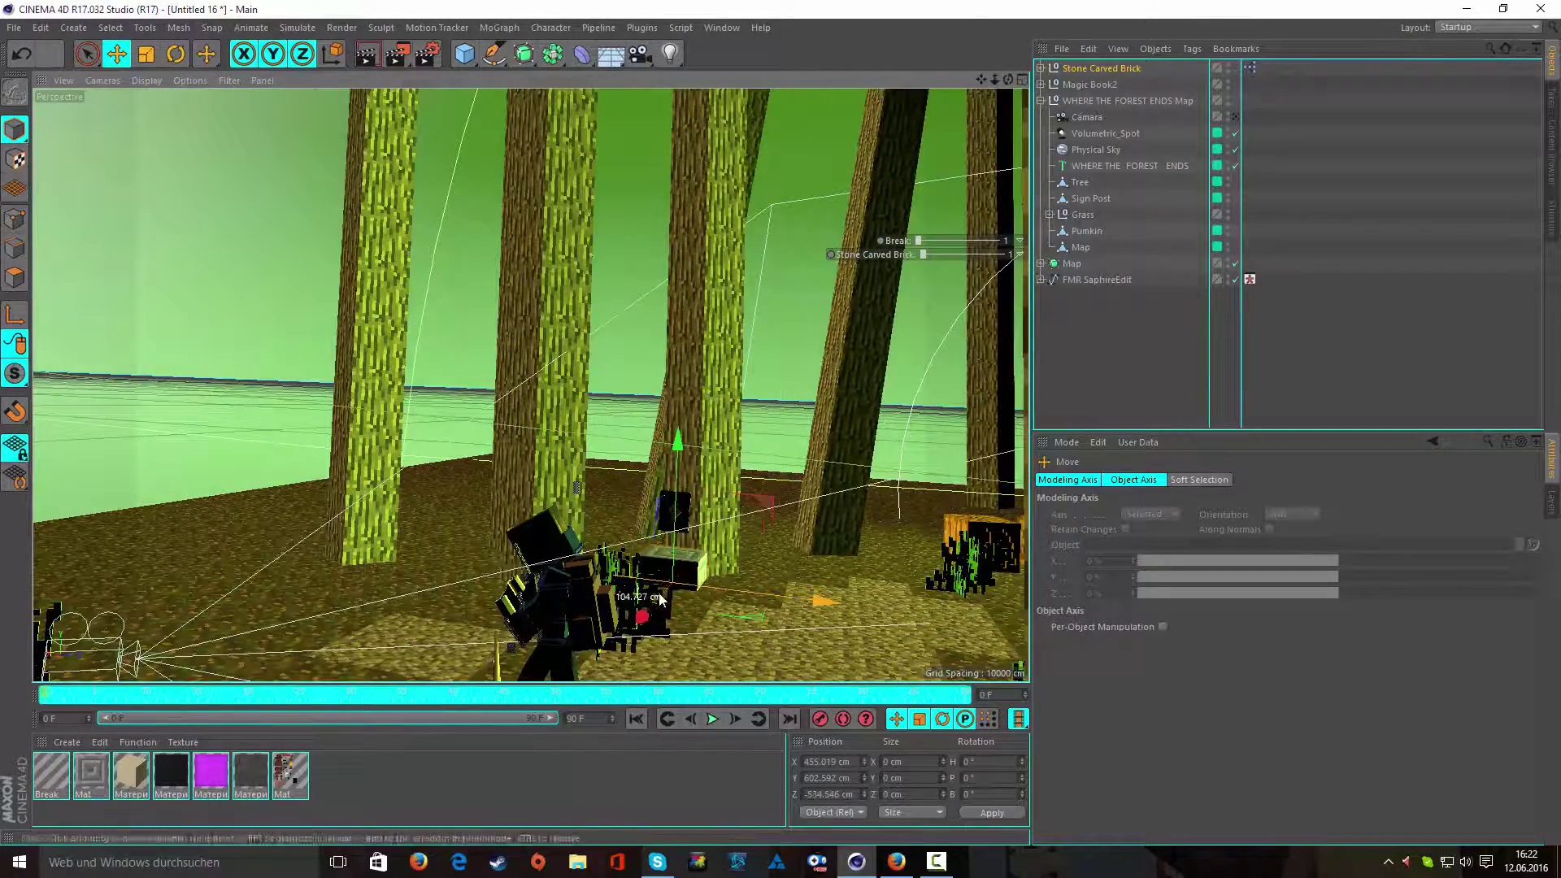
left_click(673, 510)
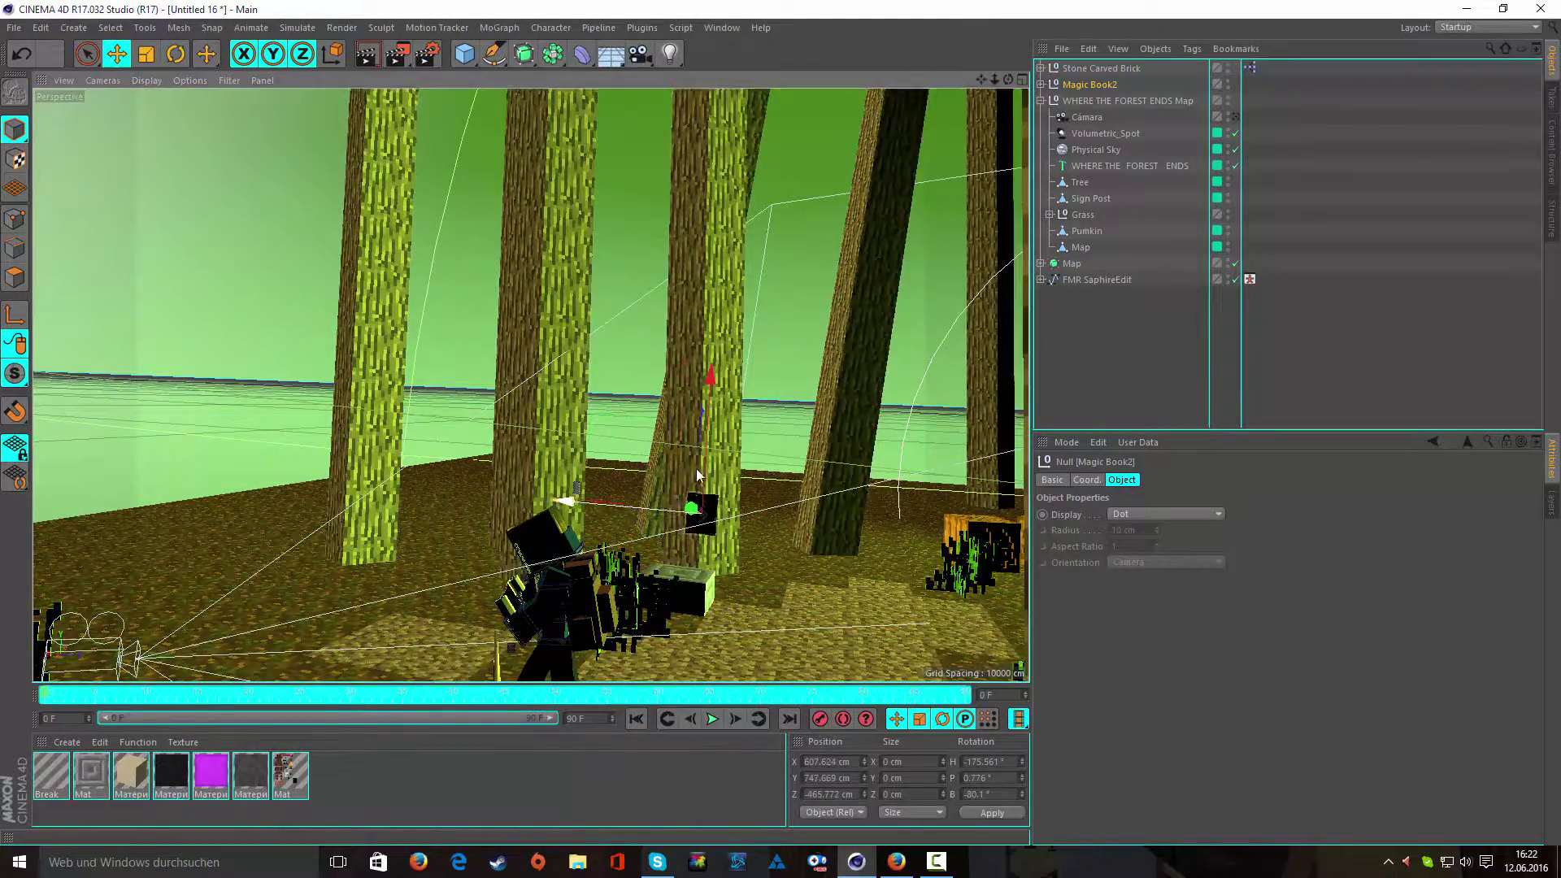
mouse_move(755, 451)
left_mouse_down("alt")
mouse_move(862, 638)
mouse_move(865, 618)
mouse_move(764, 659)
mouse_move(750, 638)
left_mouse_up("alt")
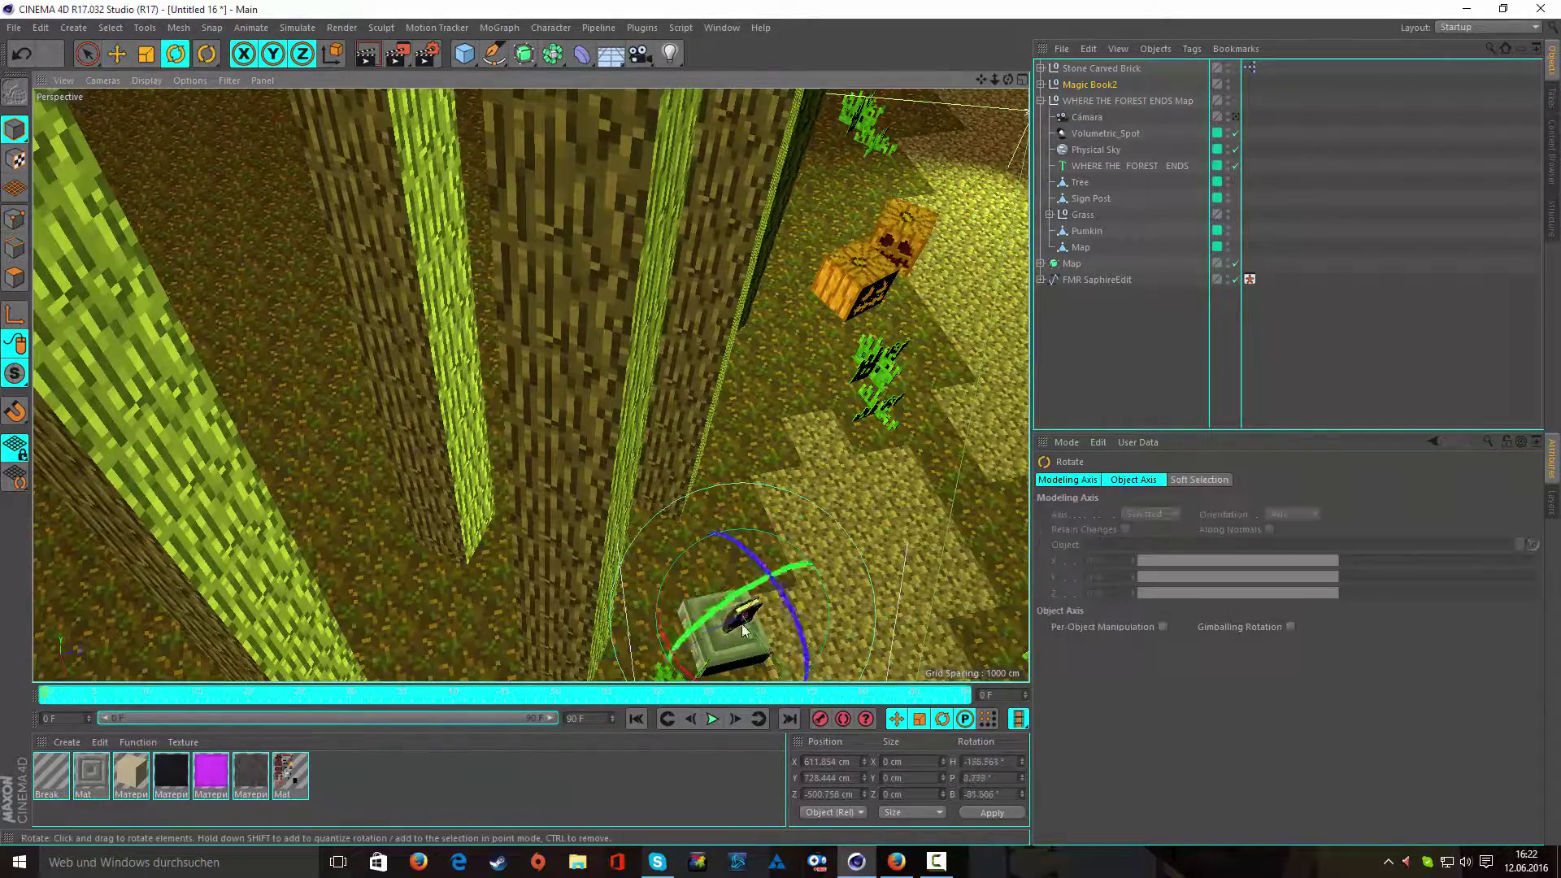
- Add a light high above the forest floor and colour it purple (H 284°, S 97%)
left_click(668, 55)
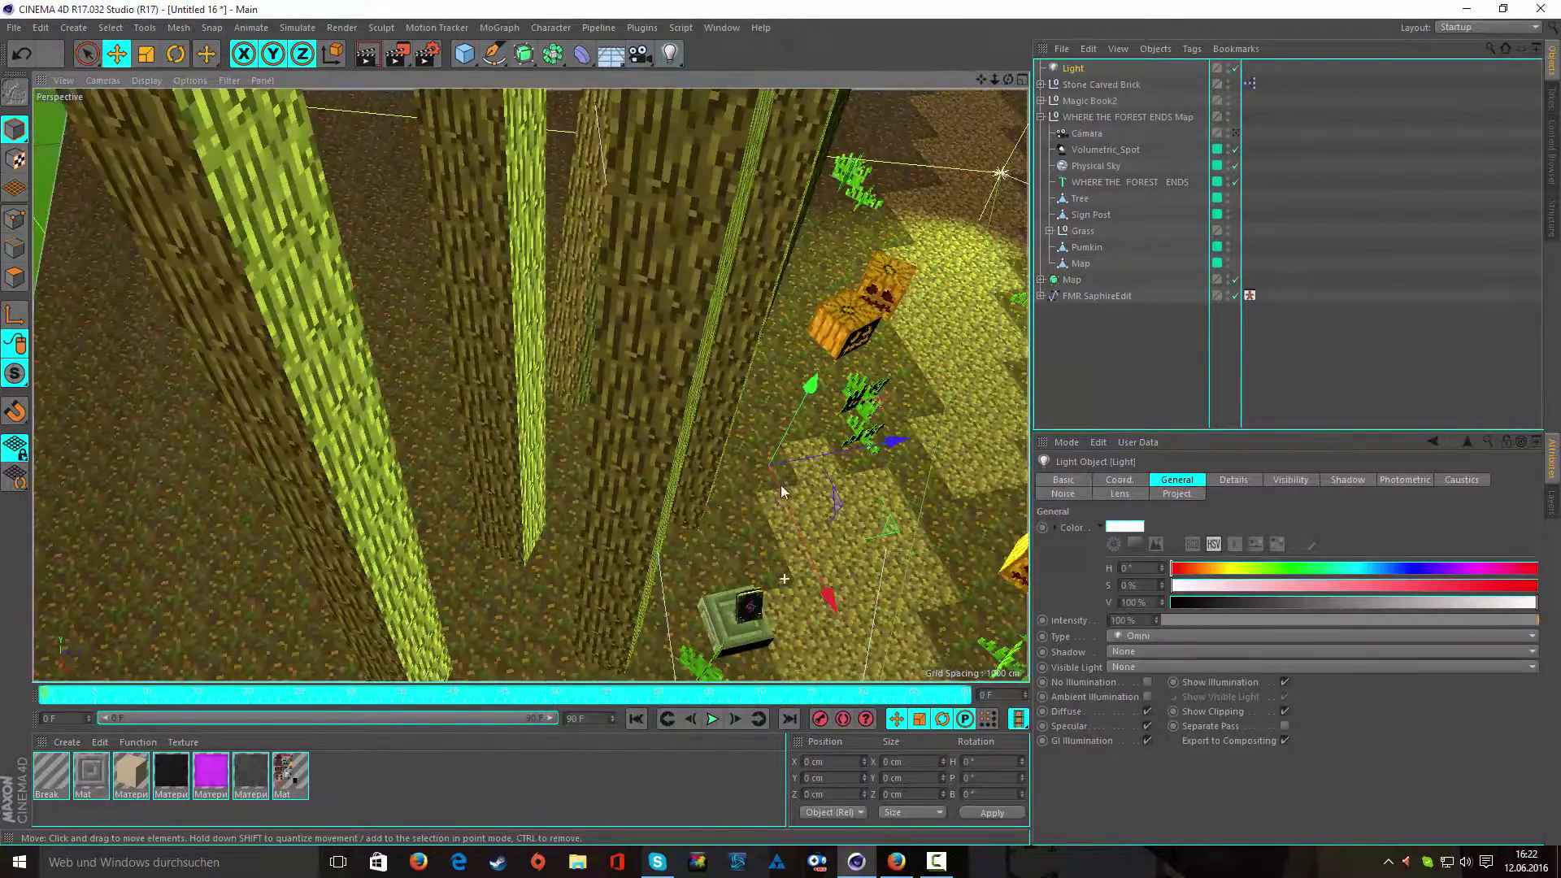
mouse_move(758, 673)
left_mouse_down("alt")
mouse_move(829, 557)
mouse_move(811, 572)
mouse_move(860, 584)
mouse_move(685, 465)
mouse_move(494, 582)
left_mouse_up("alt")
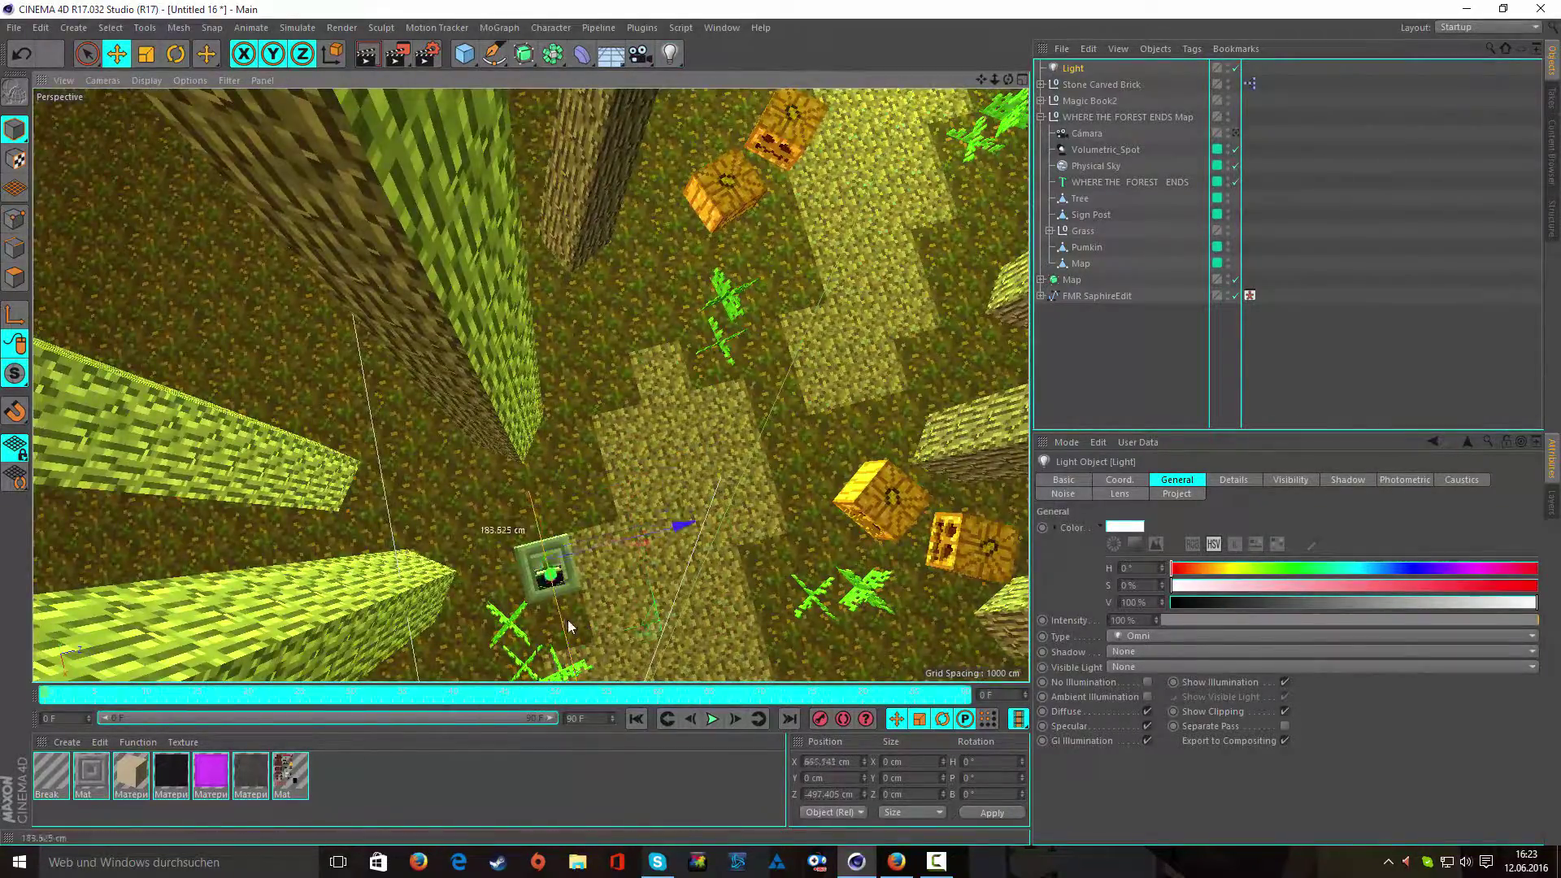
mouse_move(567, 620)
left_mouse_down()
mouse_move(603, 603)
mouse_move(603, 499)
left_mouse_up()
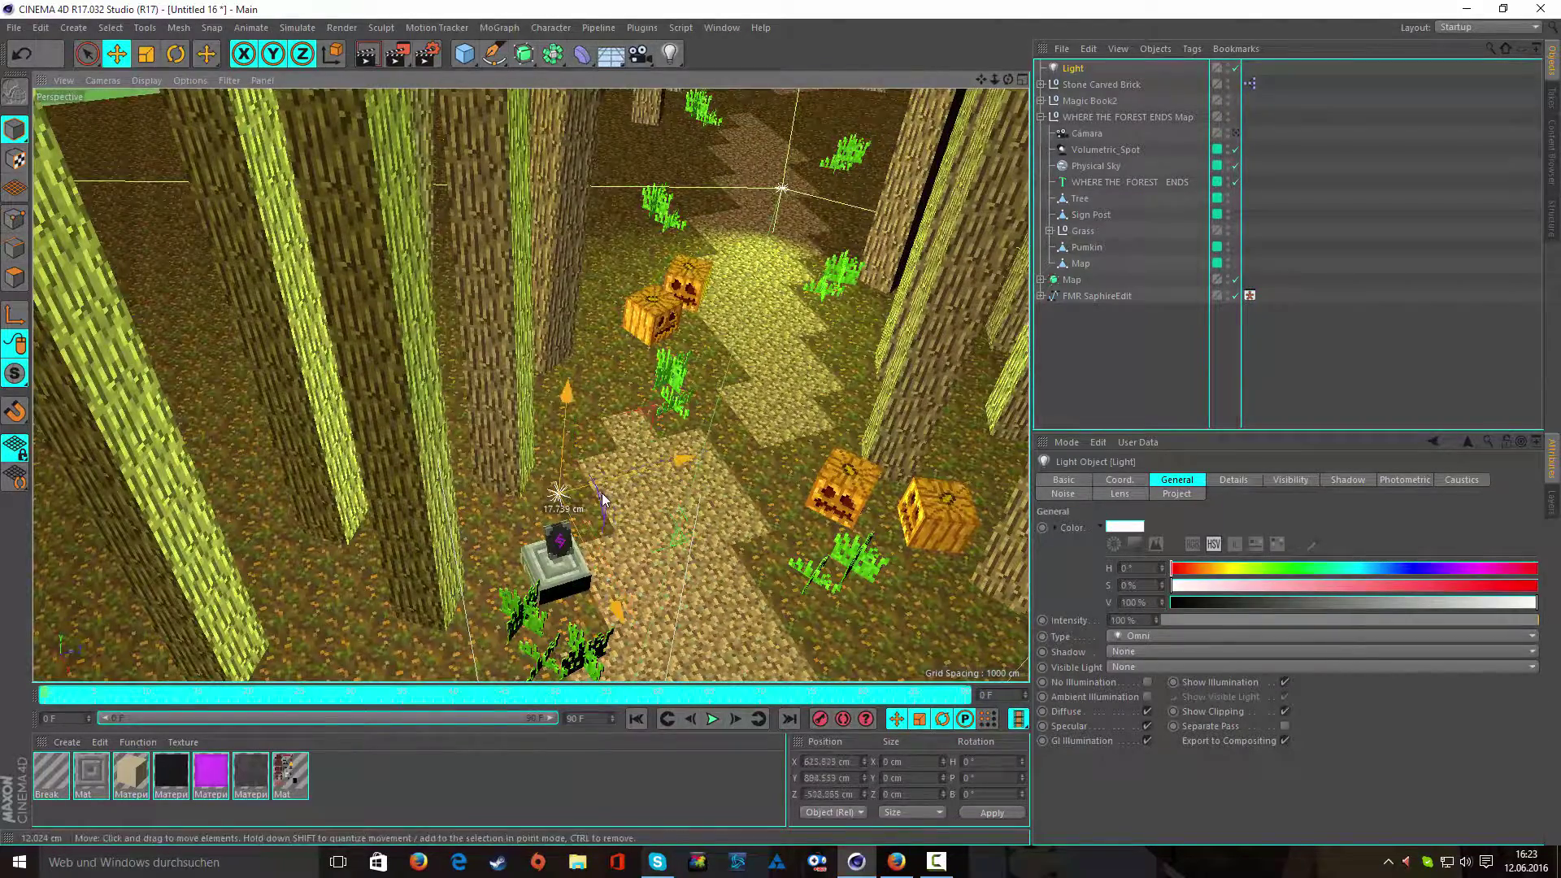
left_click(1459, 567)
left_click(1526, 586)
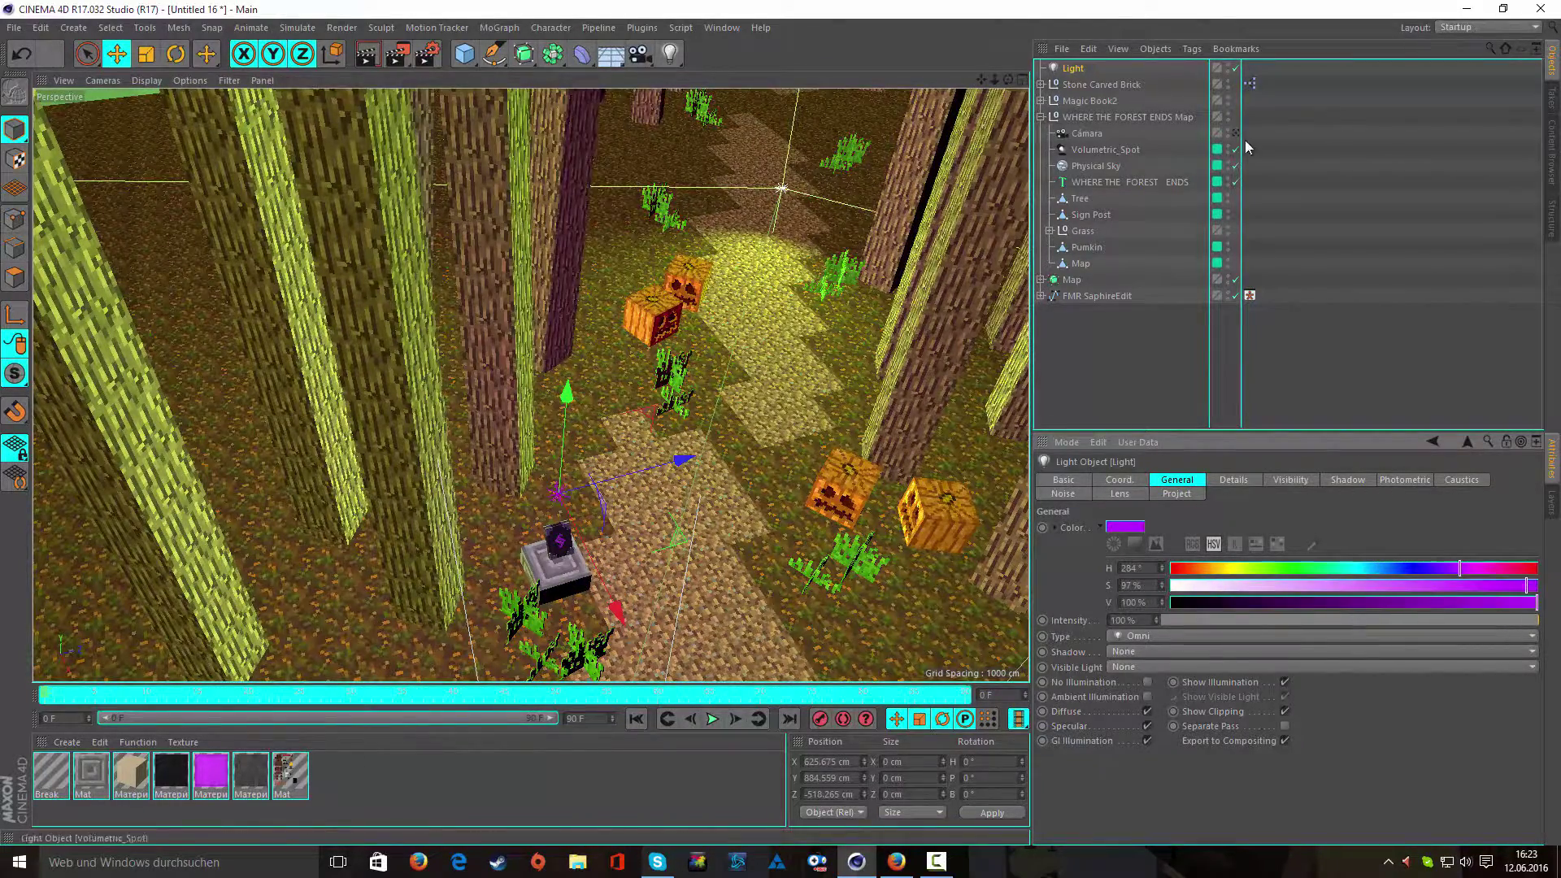
left_click(1236, 133)
left_click(426, 54)
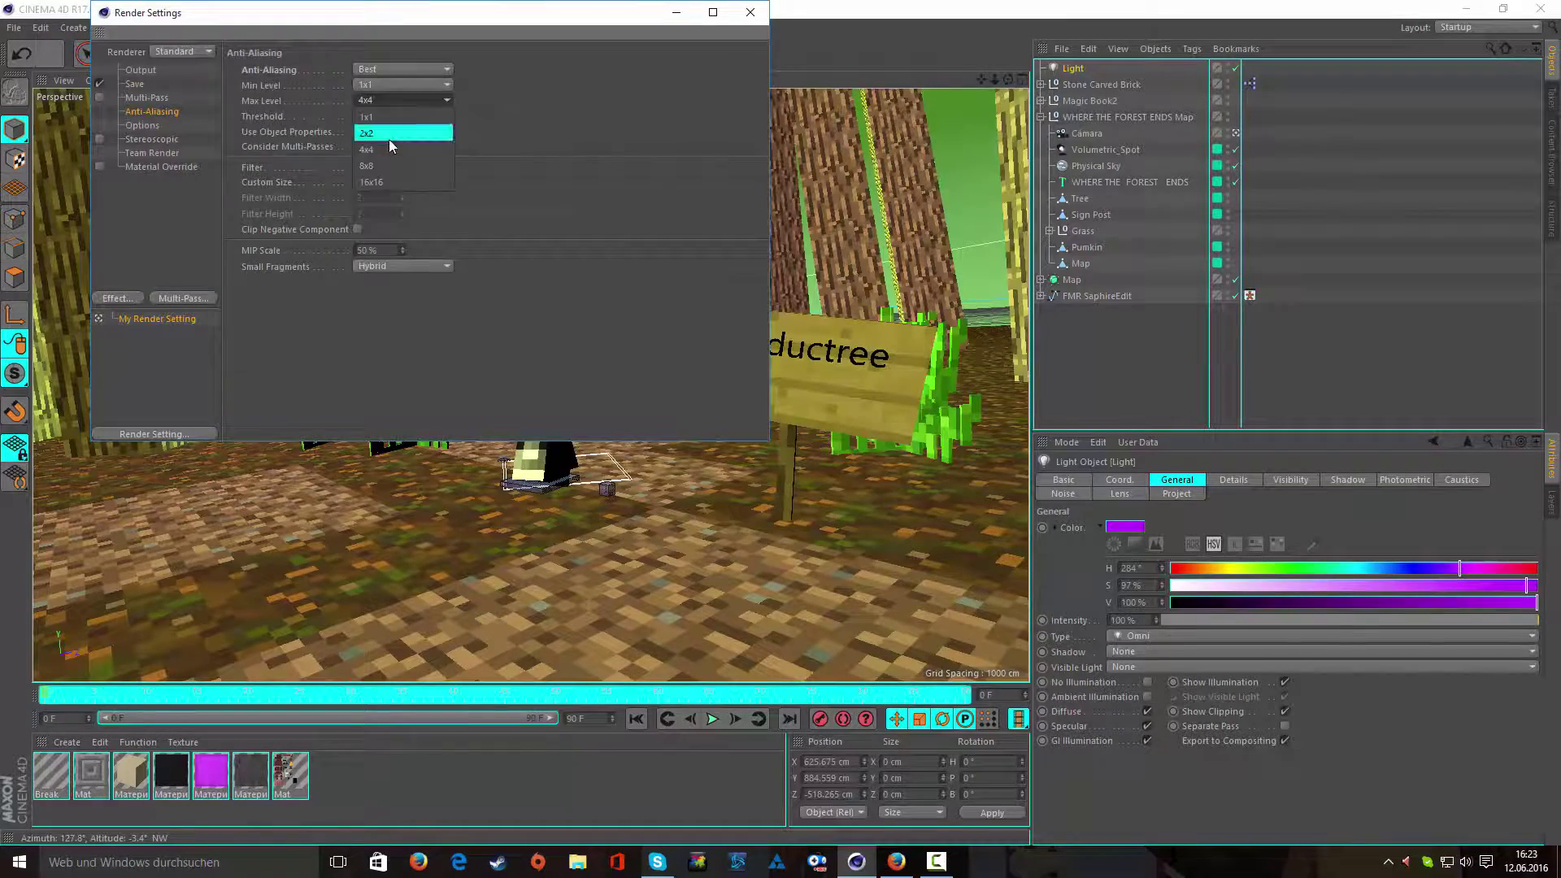
- Save renders to the Bilder/product folder with output height 1080 (1920 × 1080)
left_click(134, 84)
left_click(382, 192)
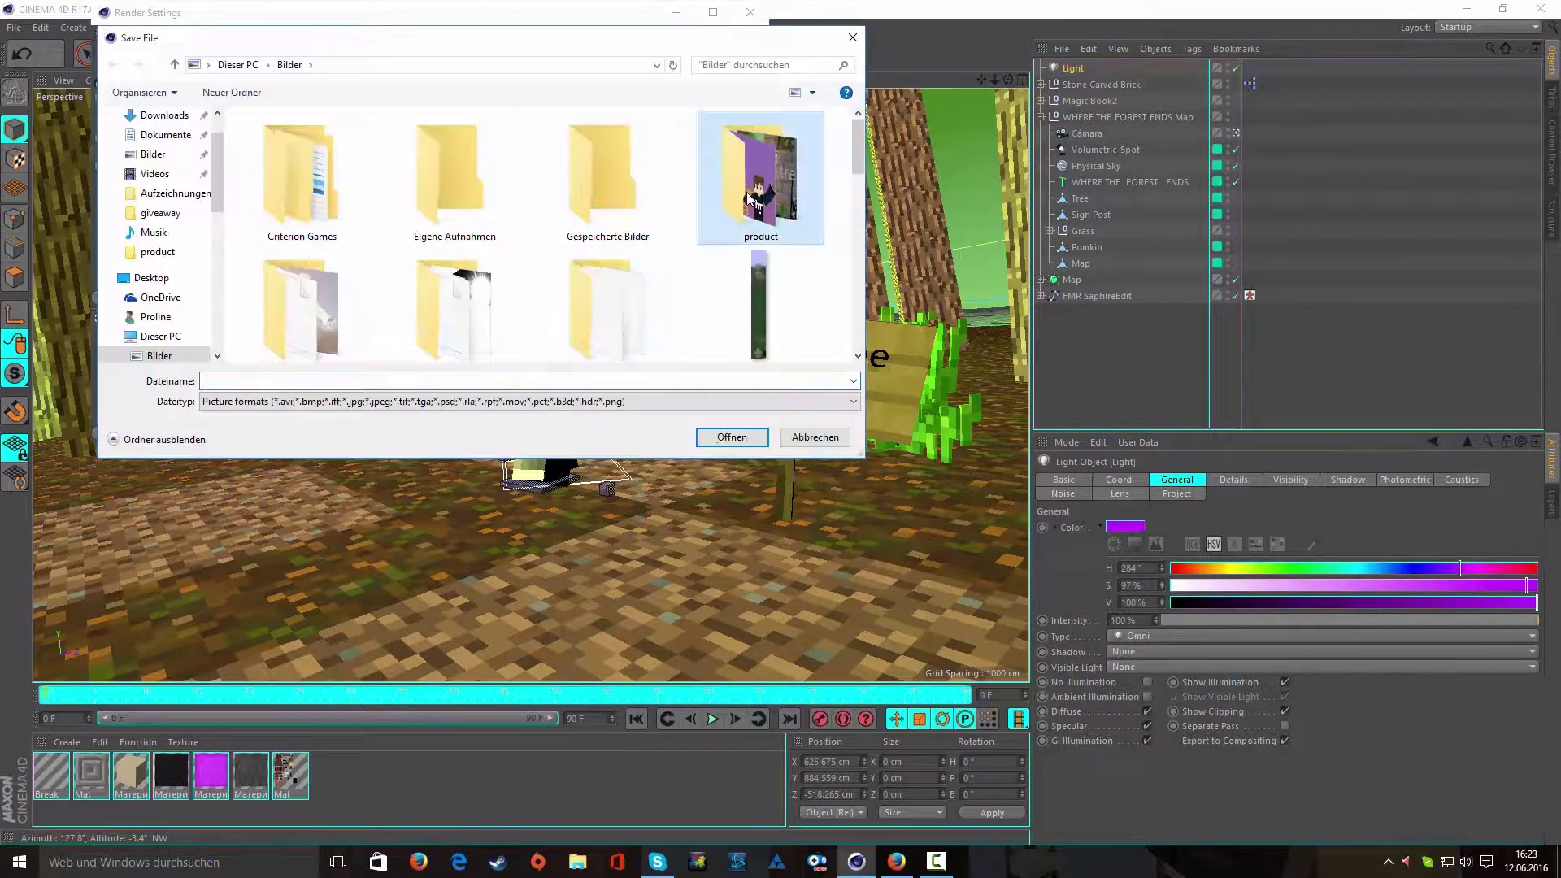
double_click(748, 199)
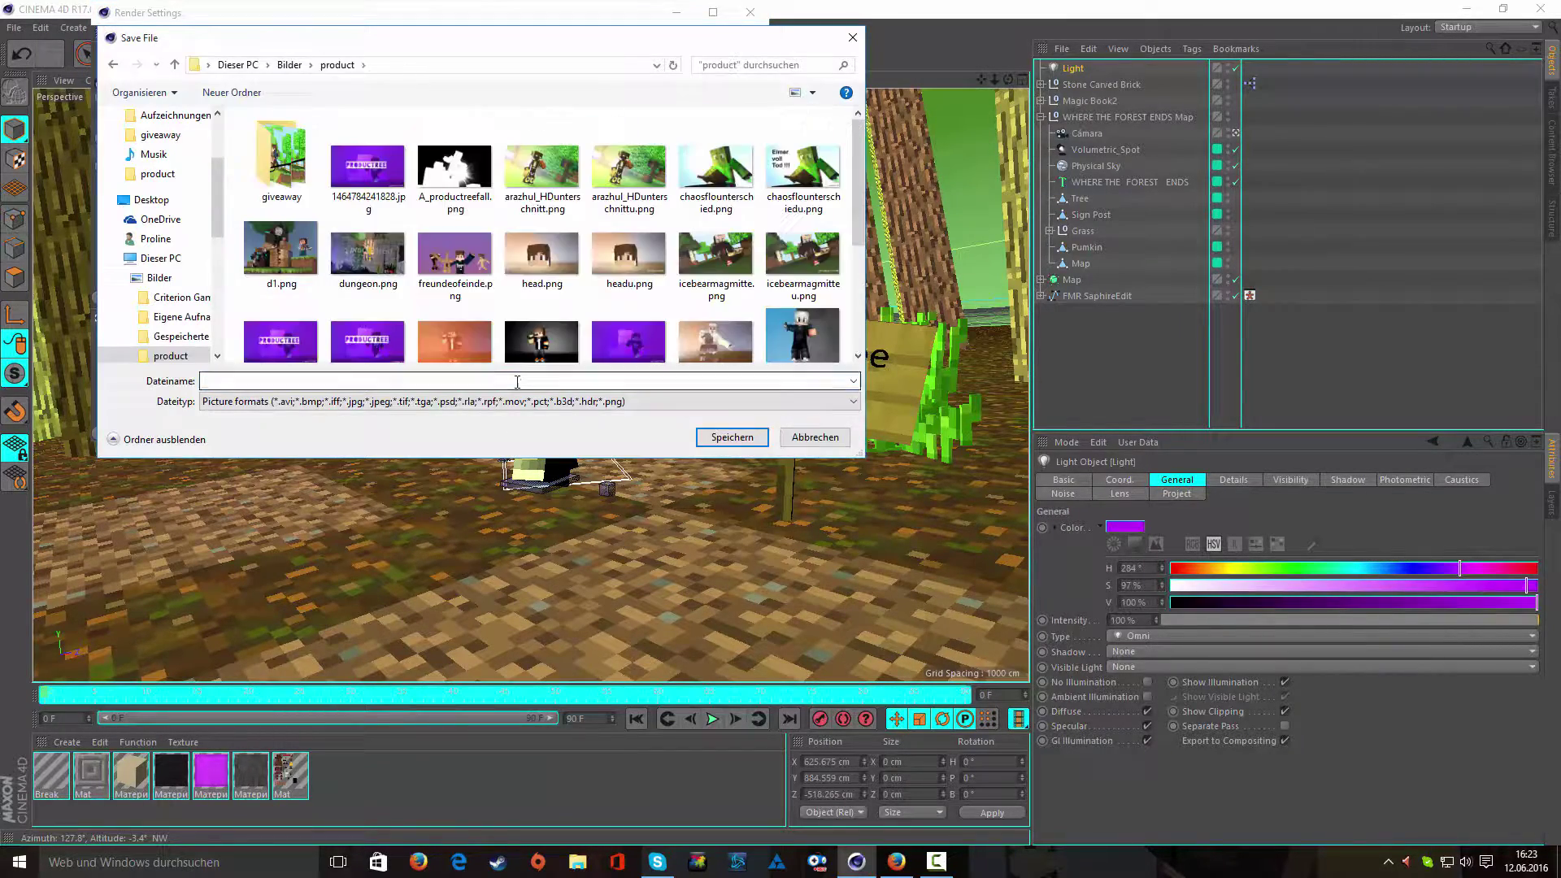
left_click(731, 437)
left_click(141, 70)
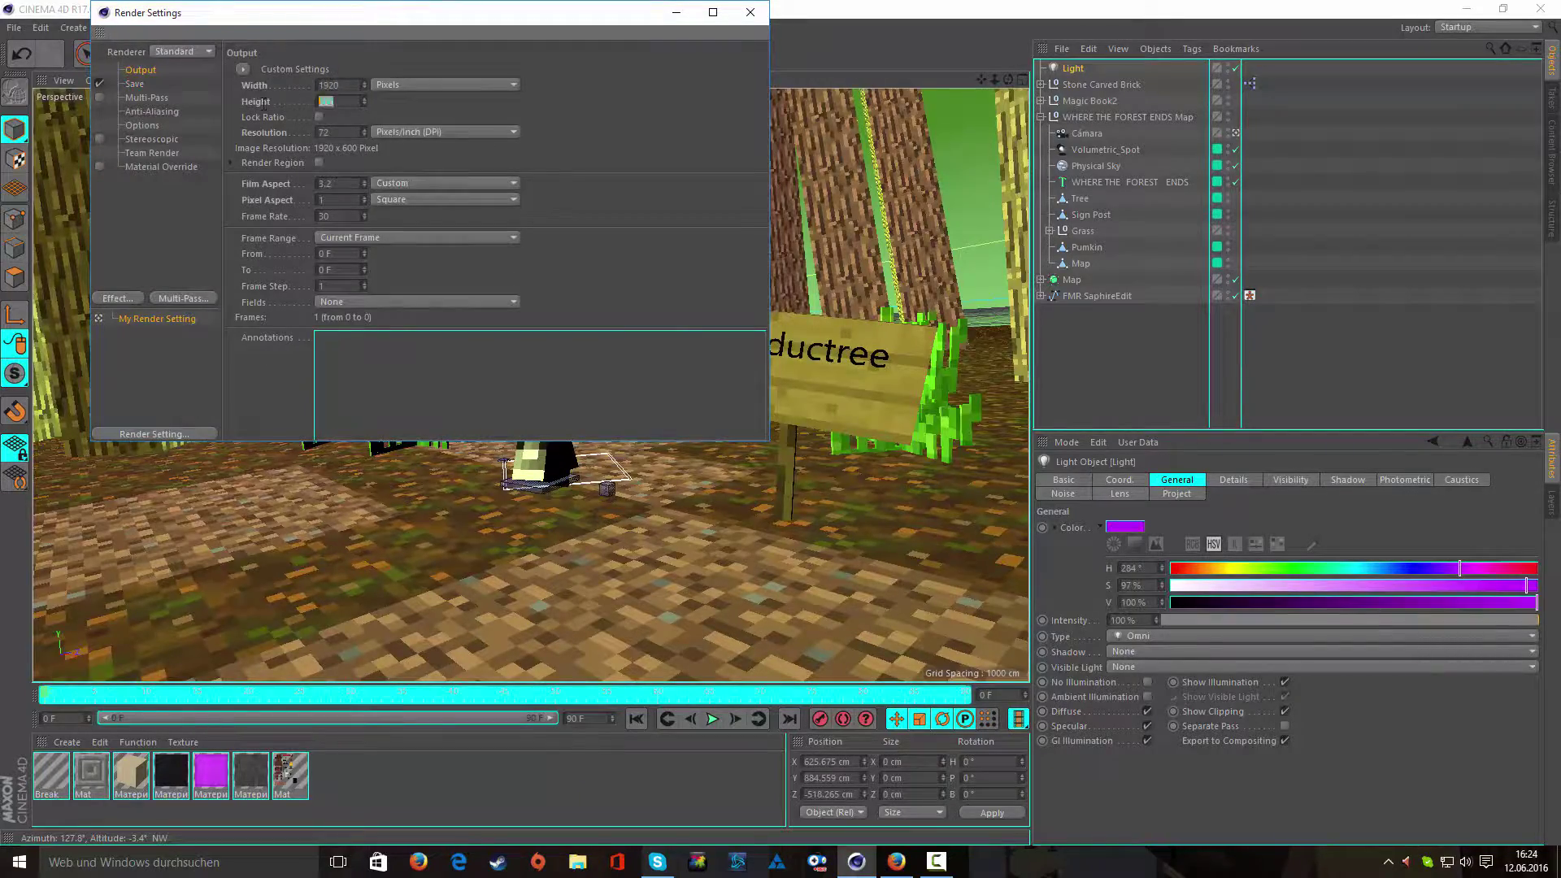
type("1080")
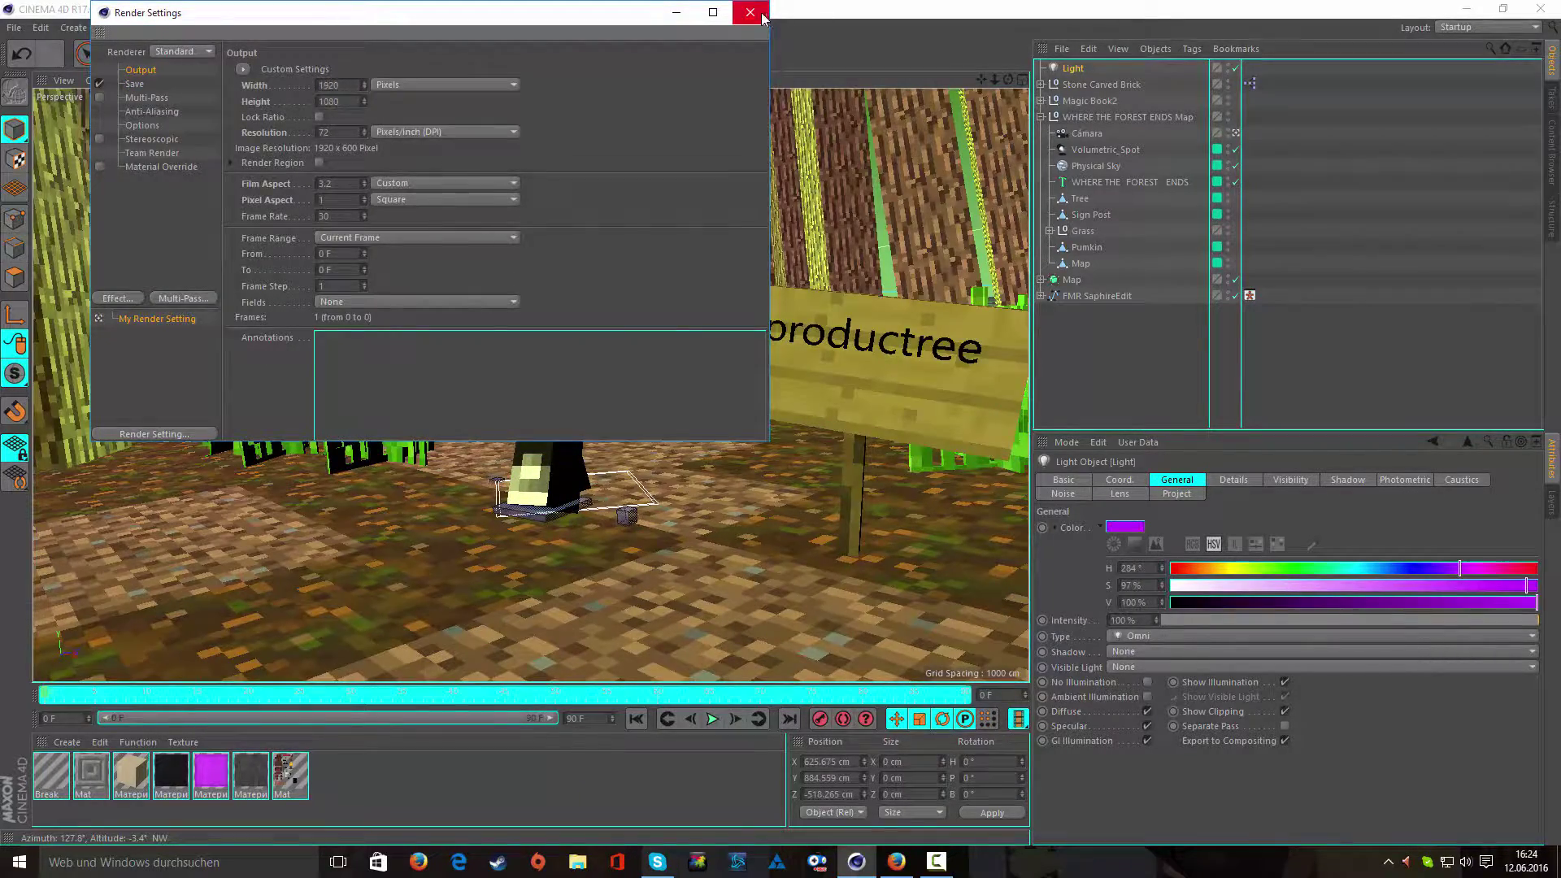
left_click(762, 16)
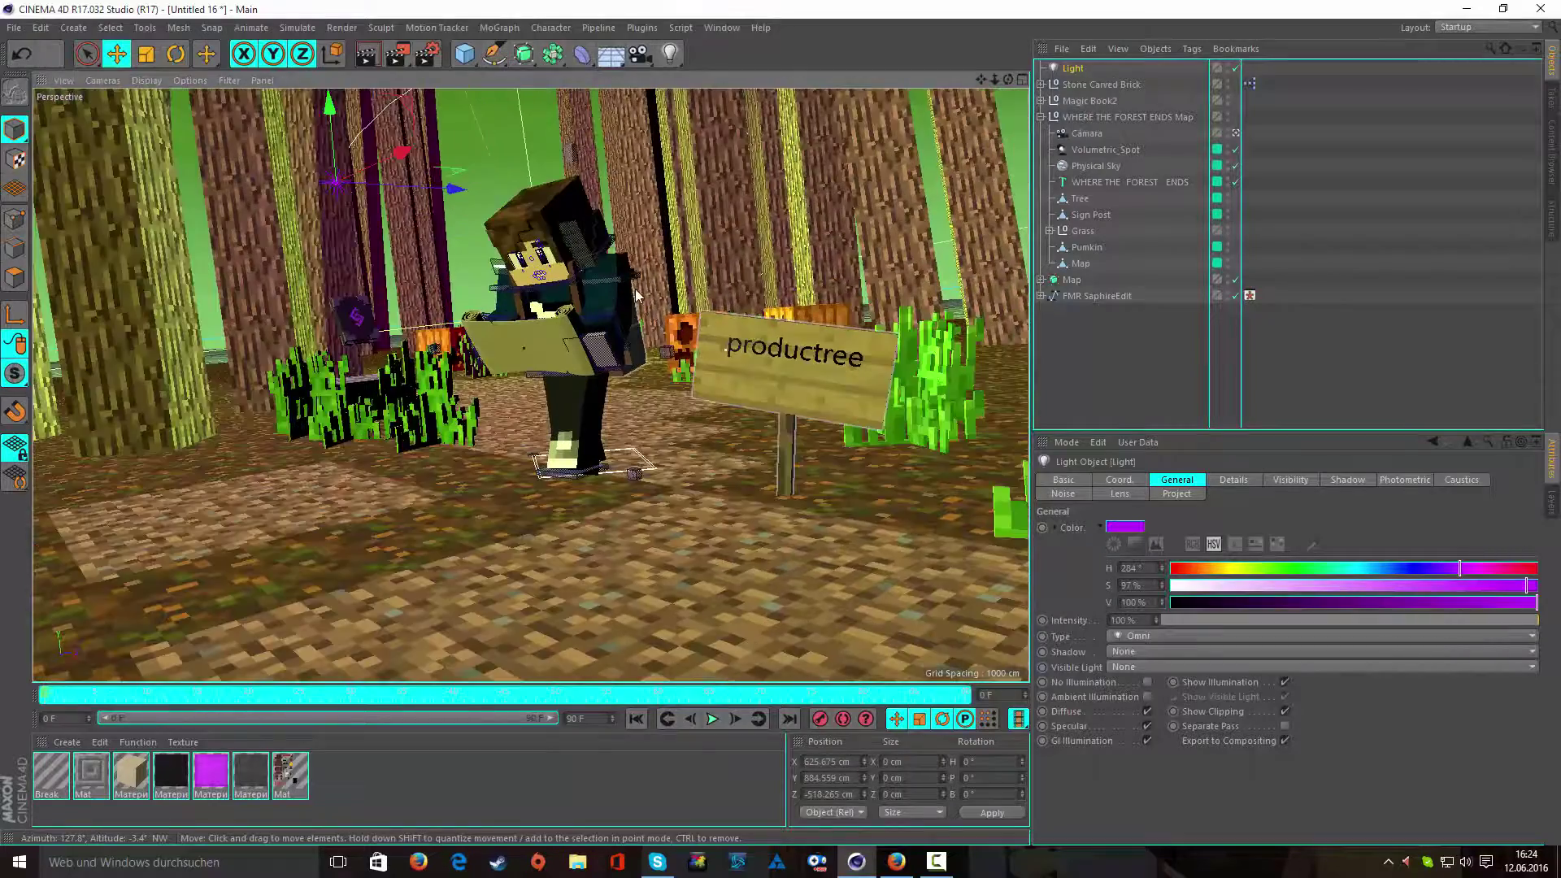
- Rotate the neck control slightly, then render to the Picture Viewer docked top-right
left_click(458, 144)
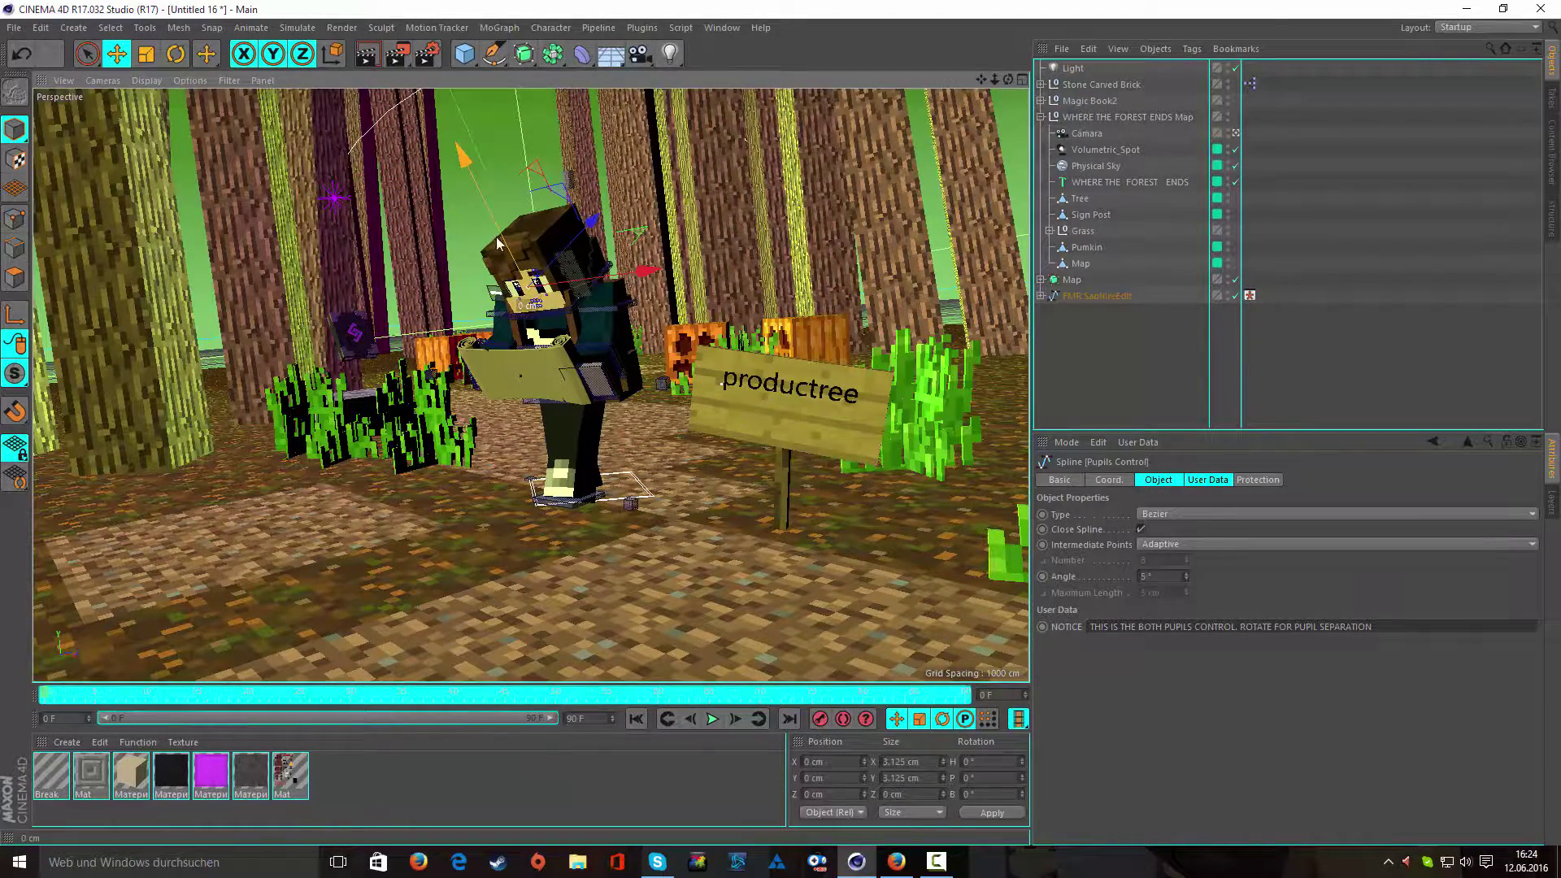
key("r")
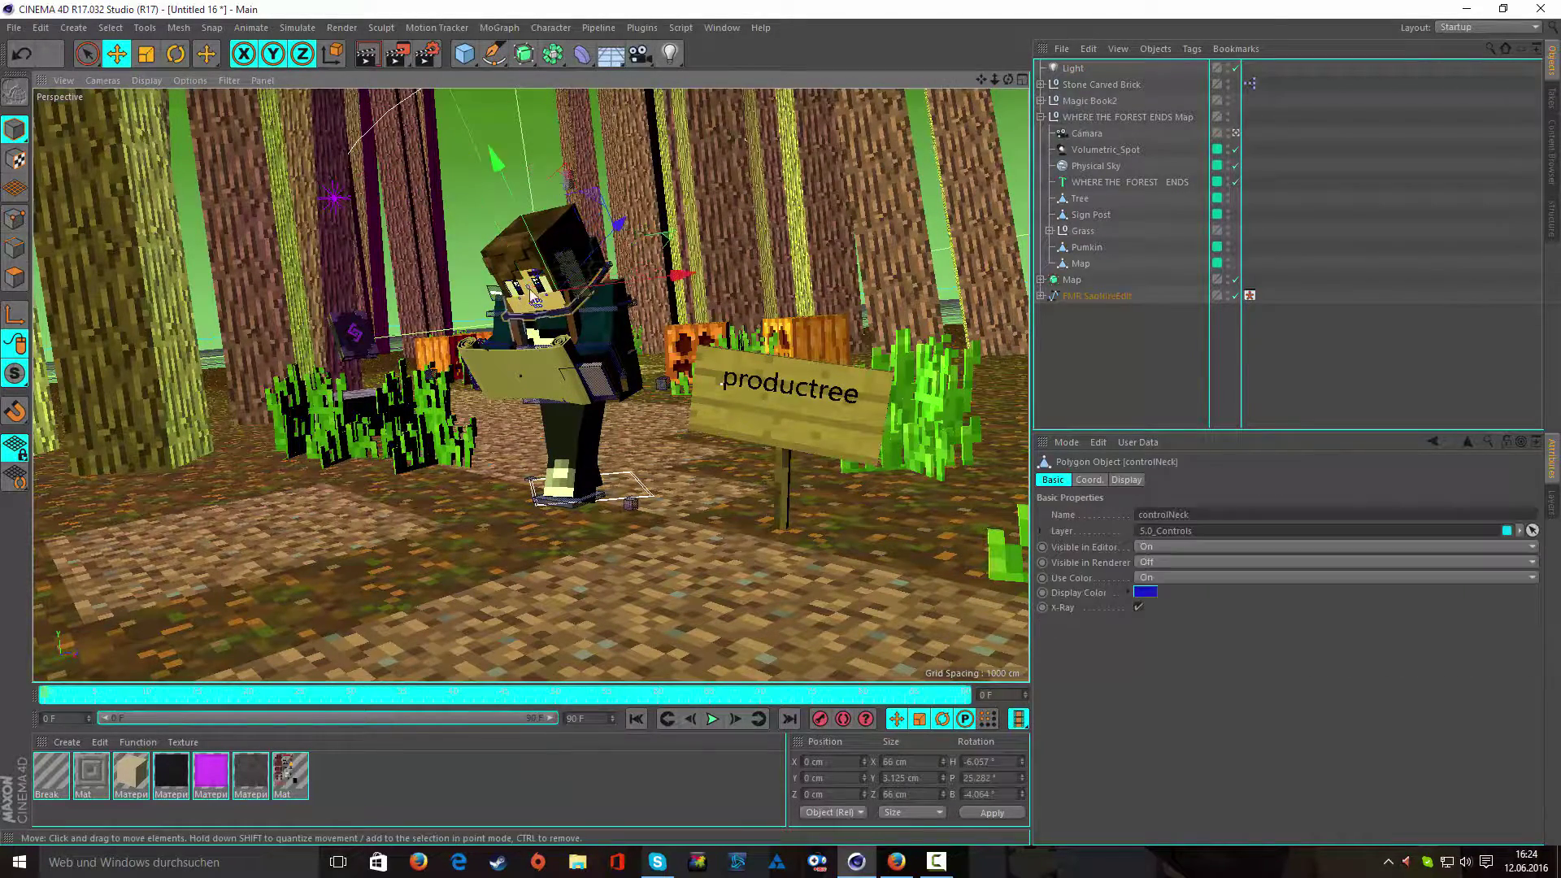
left_click(396, 54)
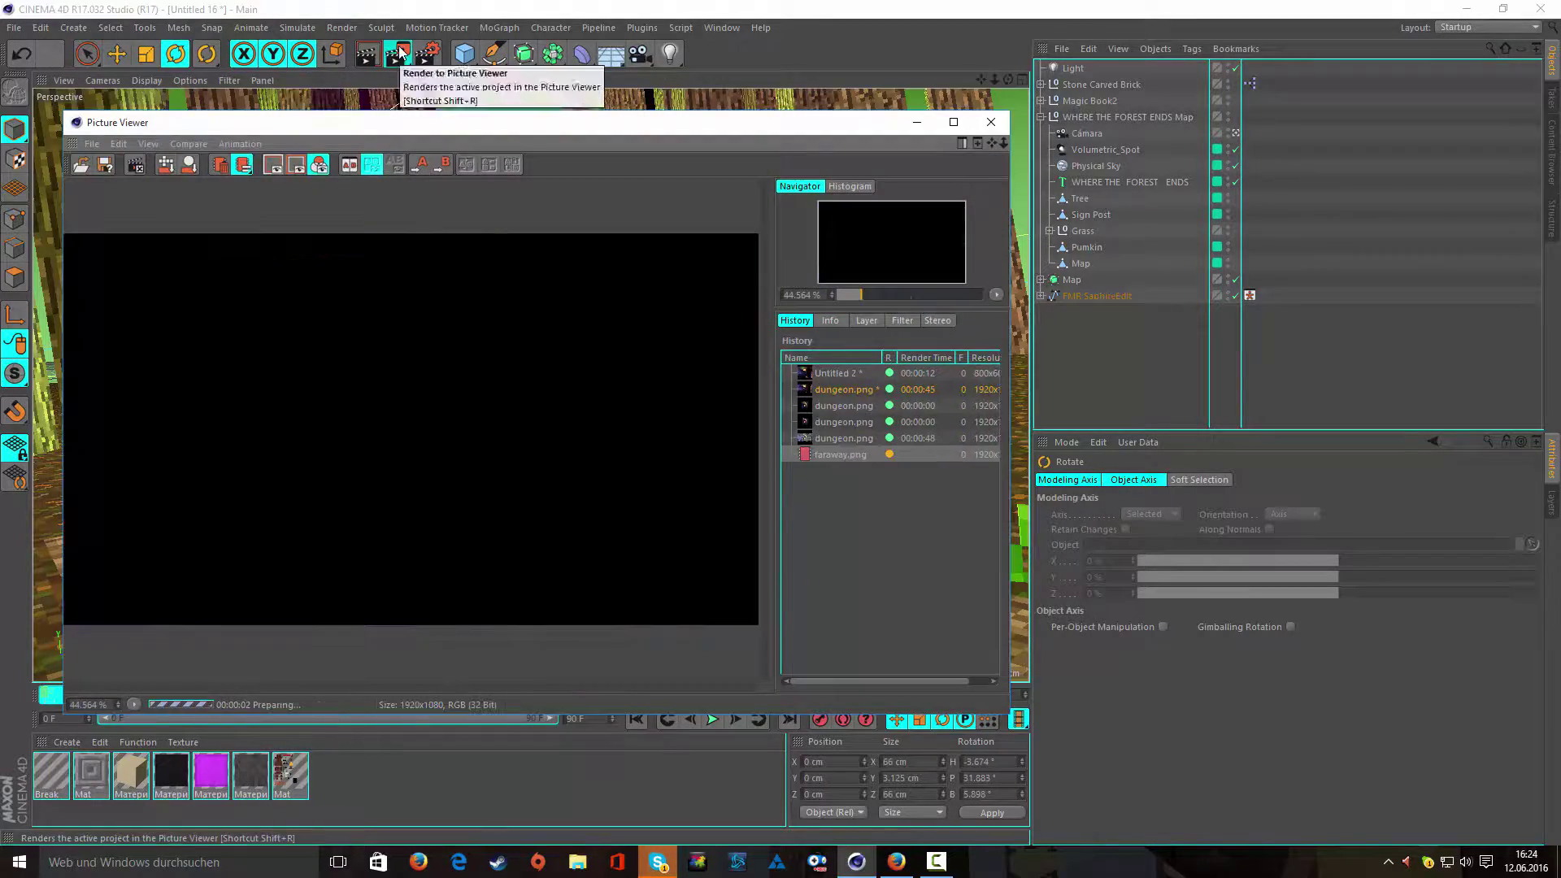
left_click(388, 313)
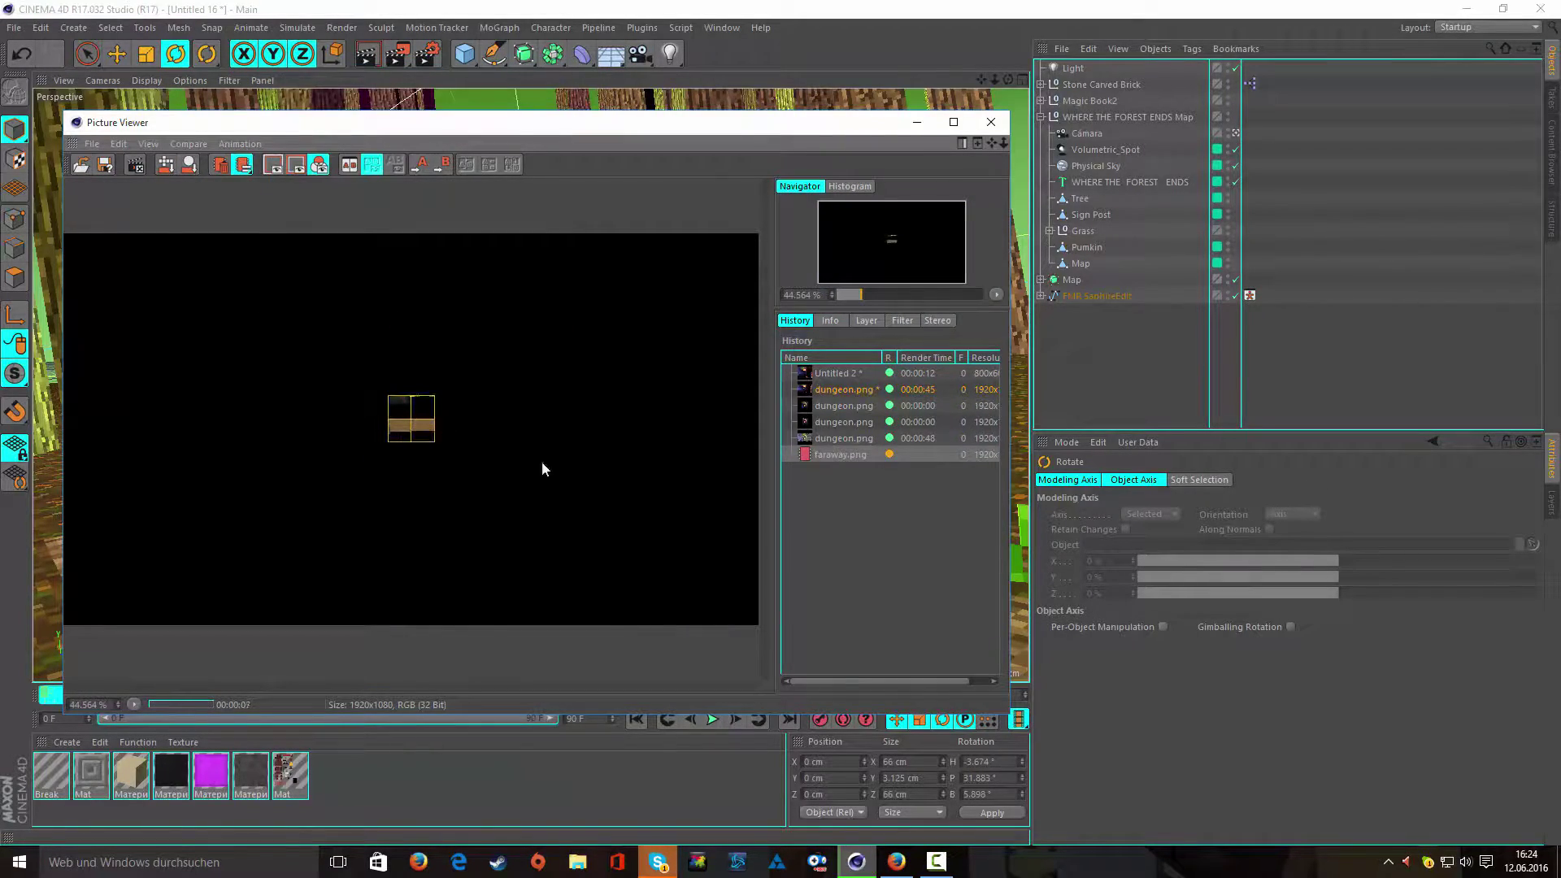
double_click(740, 134)
left_click_drag(829, 35, 1557, 4)
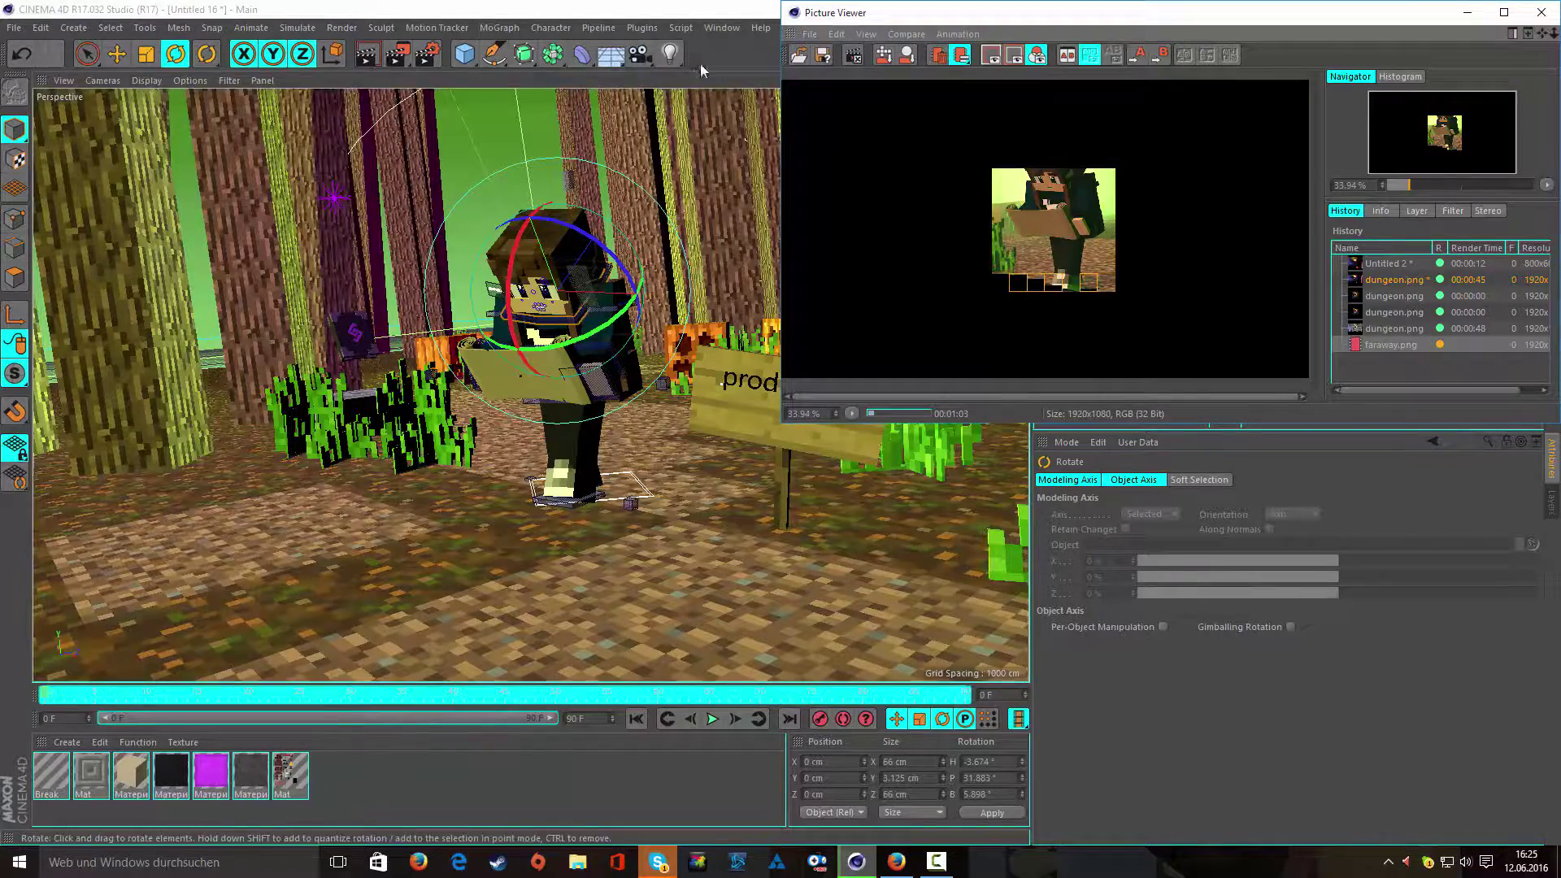
- Minimize Cinema 4D to show the Windows desktop
left_click(856, 861)
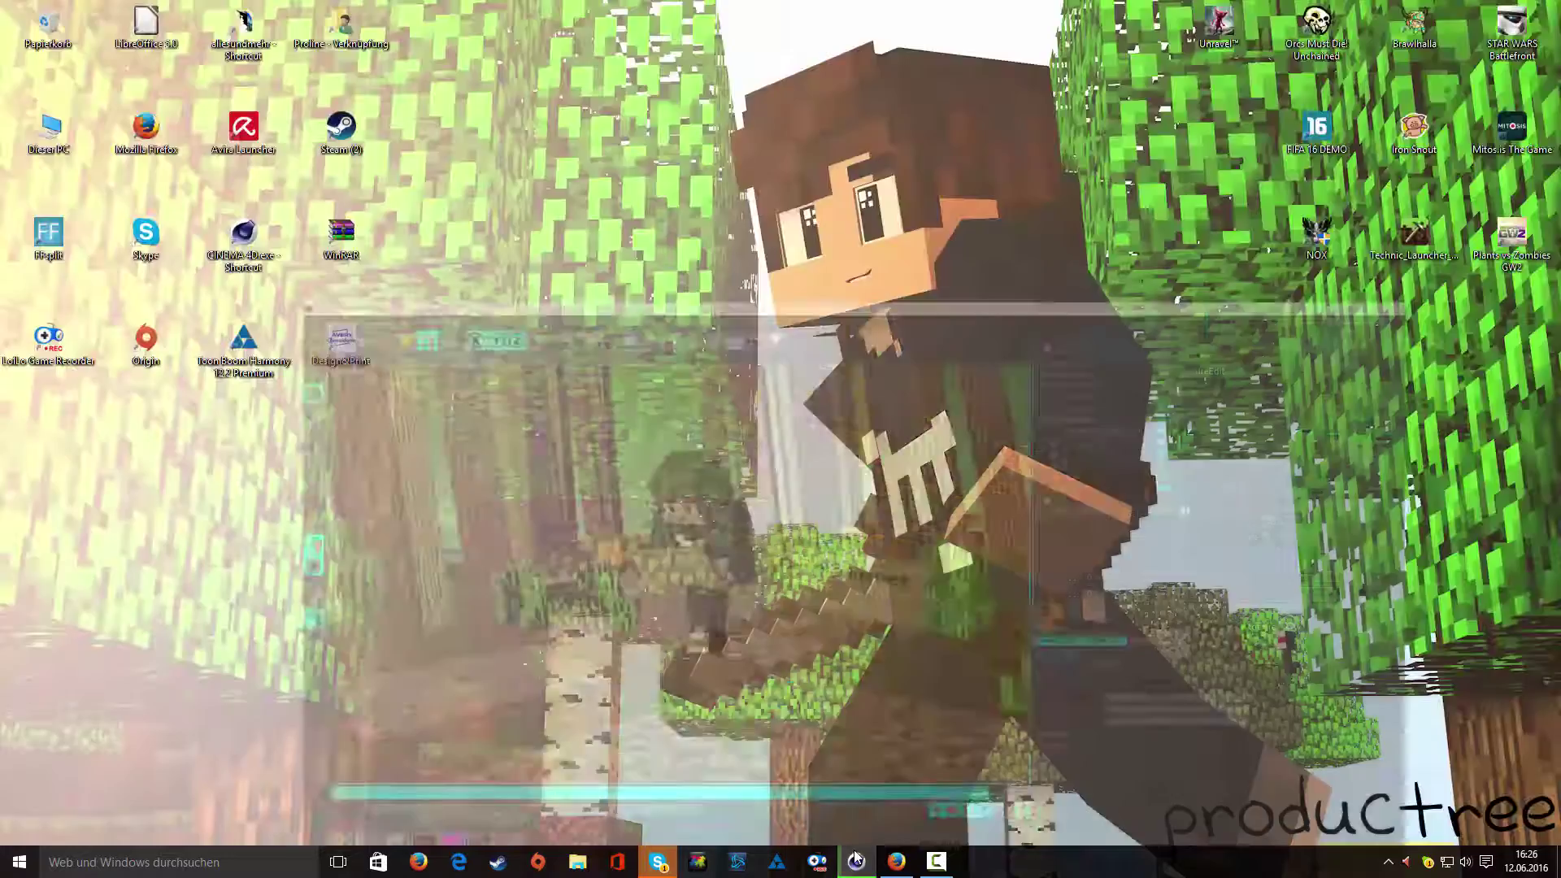